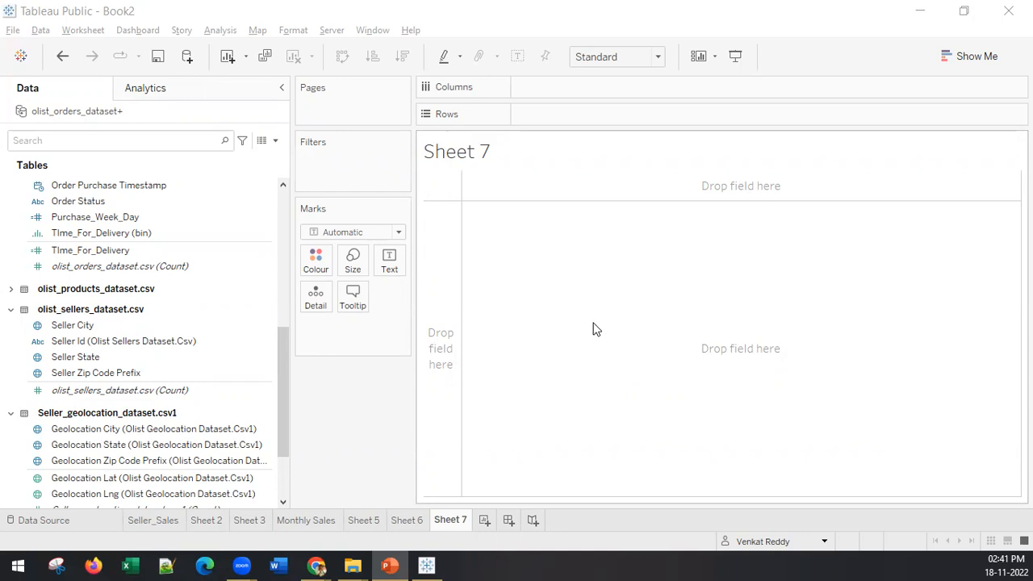
Step: Place Order Purchase Timestamp on the columns as a continuous month (month and year) date
scroll(152, 293, down, 2)
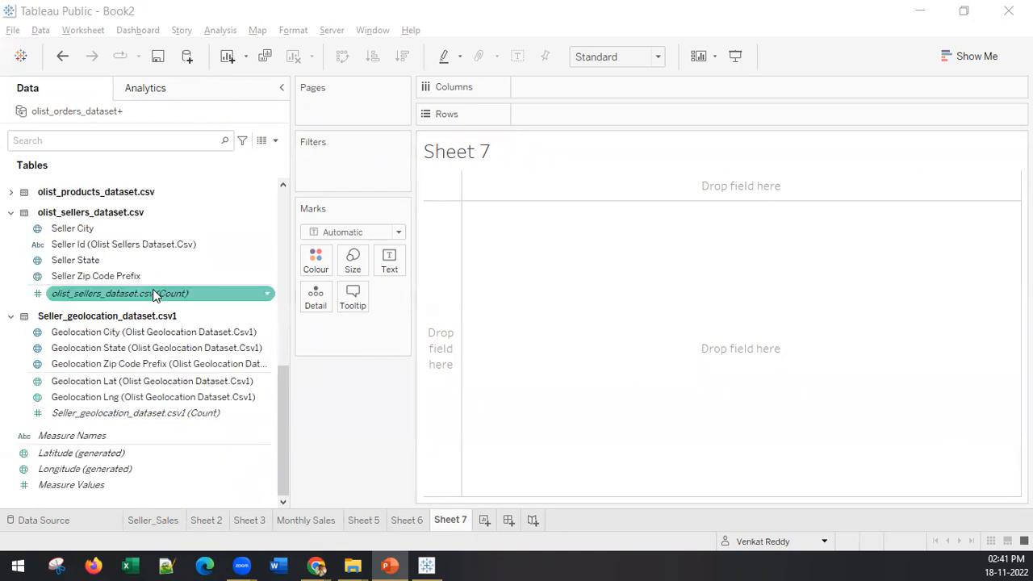
scroll(147, 337, up, 7)
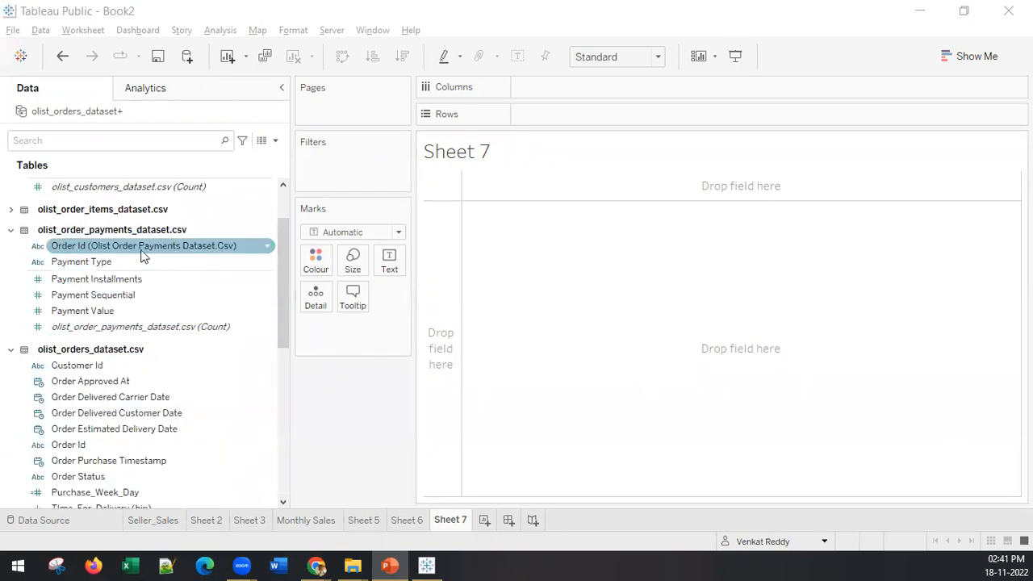
scroll(161, 342, down, 2)
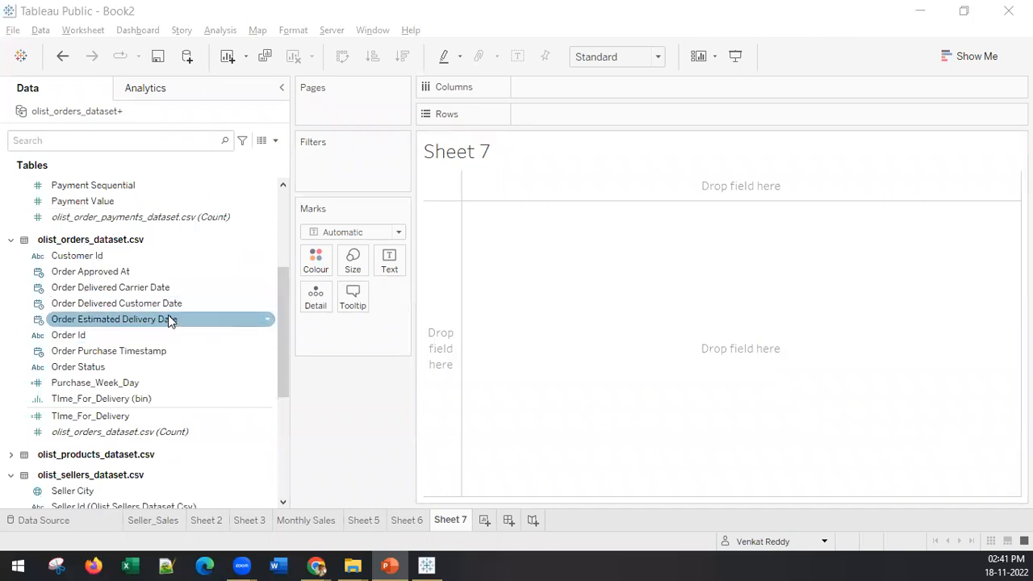
click(104, 355)
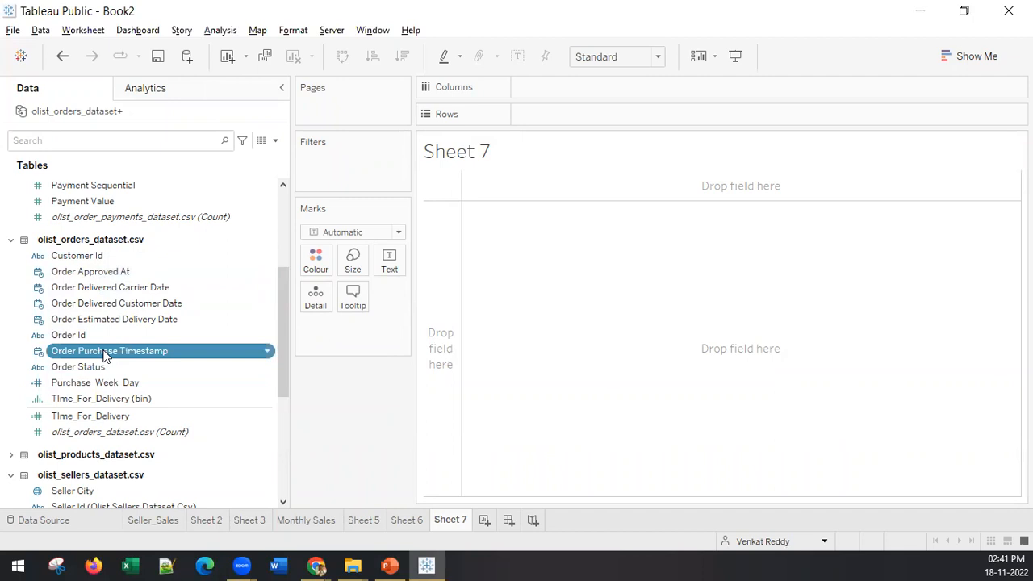
drag(104, 355, 641, 95)
click(619, 88)
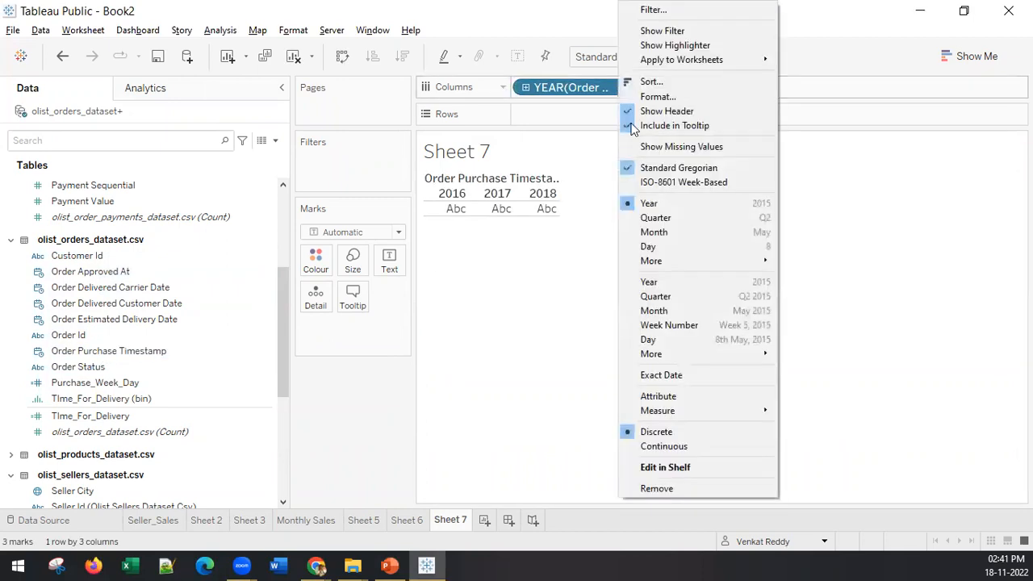
click(665, 311)
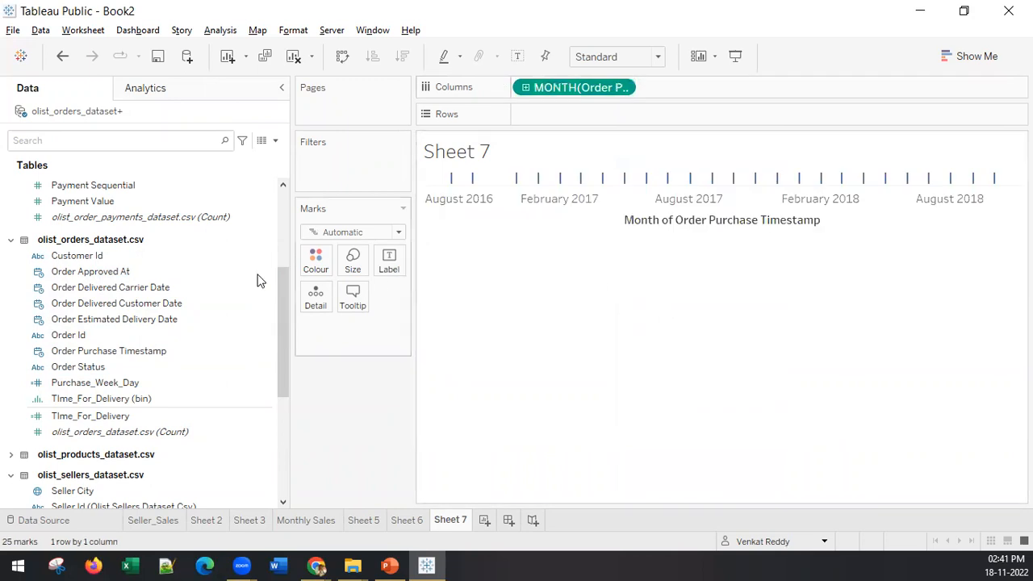
Step: Plot the sum of Payment Value from the order payments table on the rows
scroll(177, 299, up, 4)
click(95, 393)
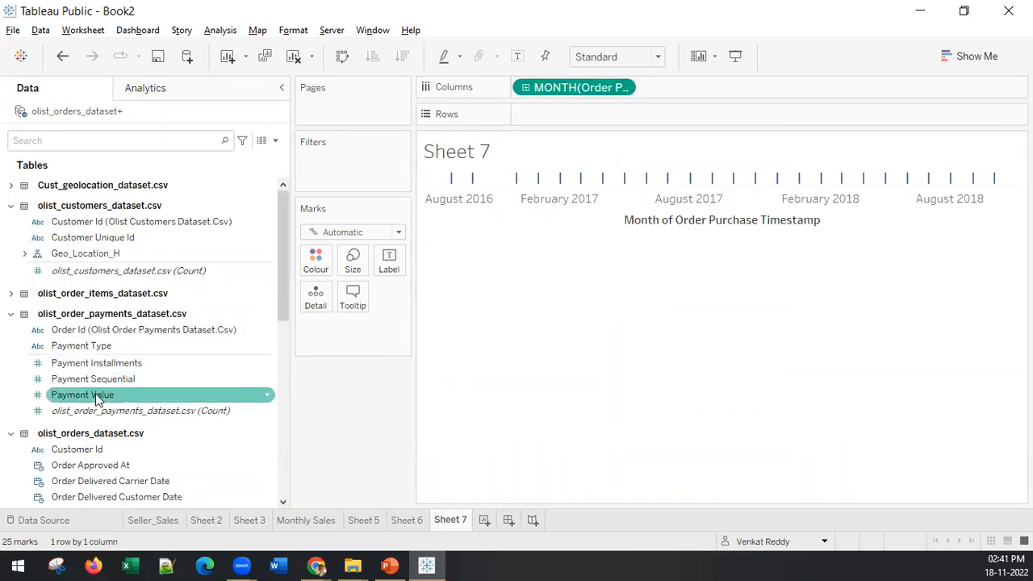
click(94, 394)
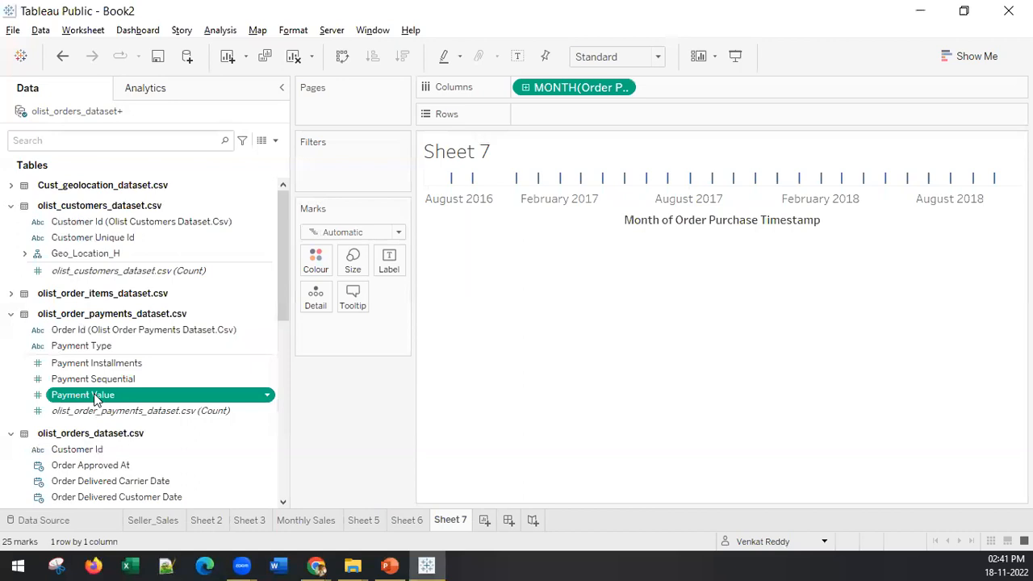
drag(94, 399, 569, 114)
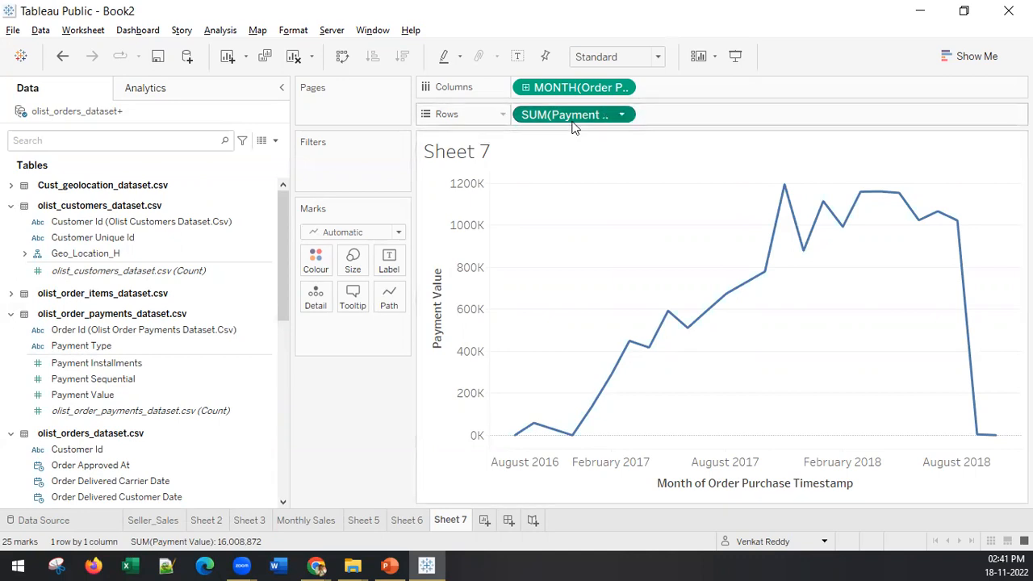
Step: Duplicate the Payment Value sum on the rows and turn the copy into a Running Total quick table calculation
drag(574, 117, 758, 116)
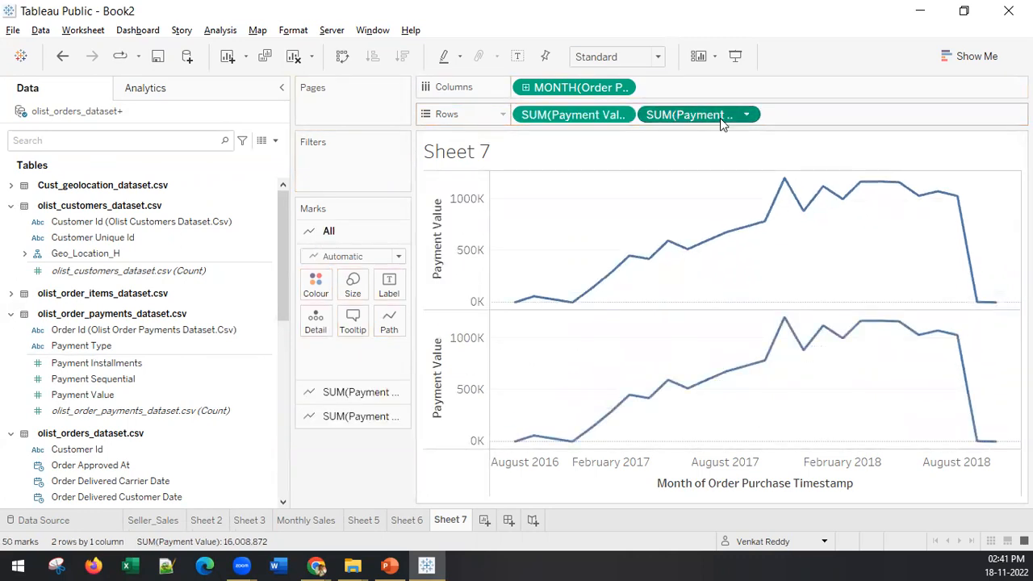
right_click(720, 118)
mouse_move(768, 394)
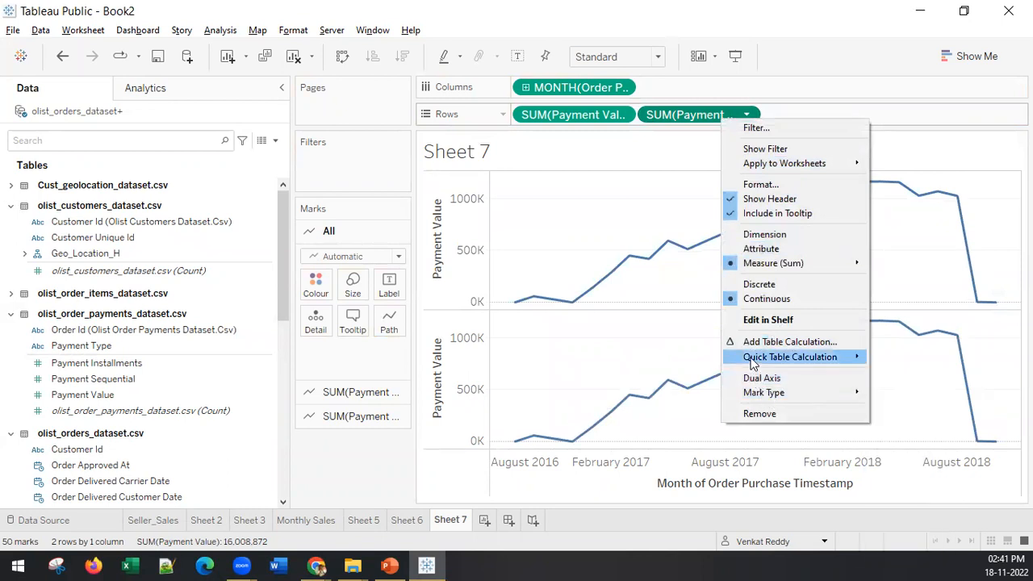
mouse_move(750, 363)
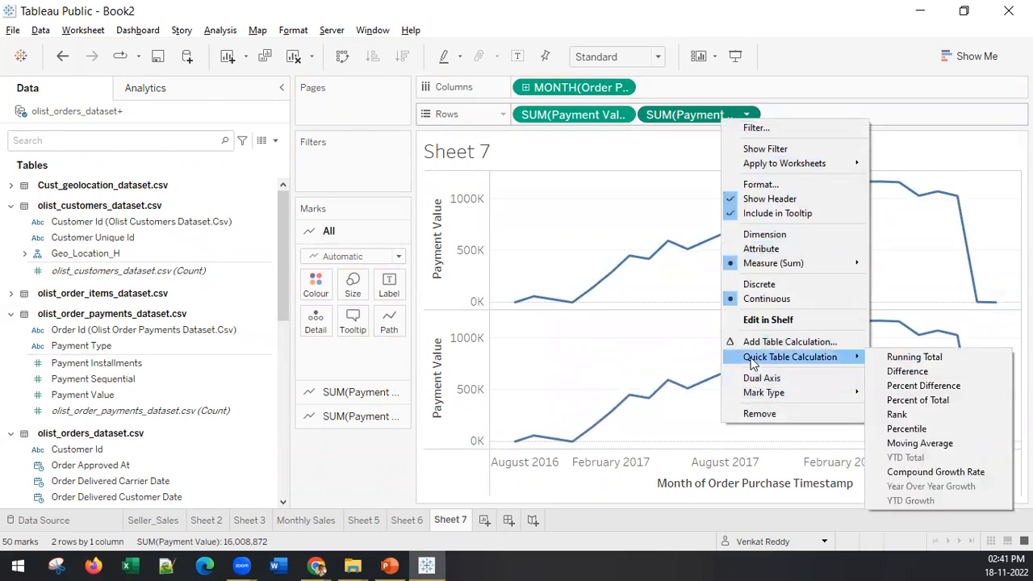
click(894, 361)
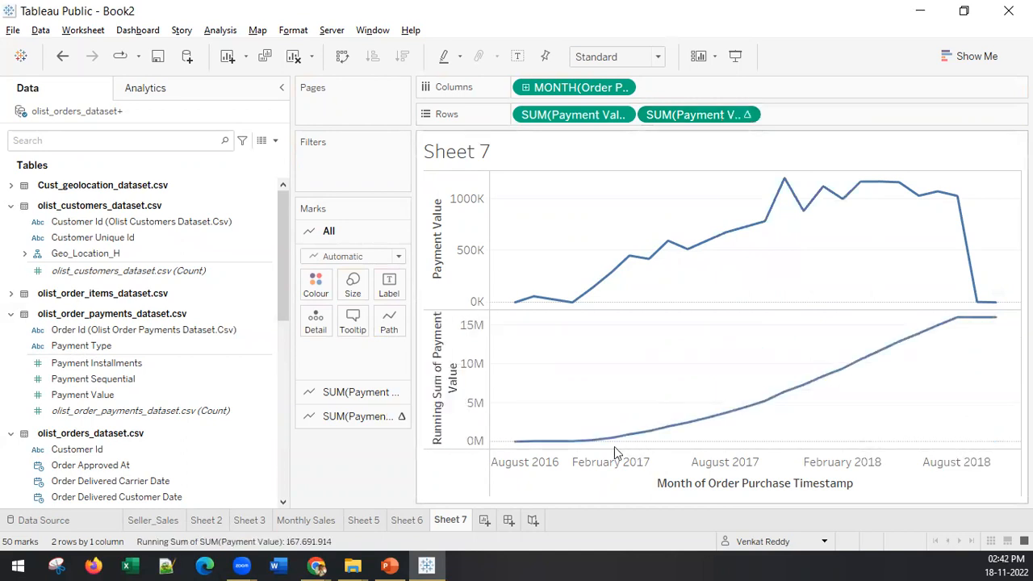
mouse_move(637, 266)
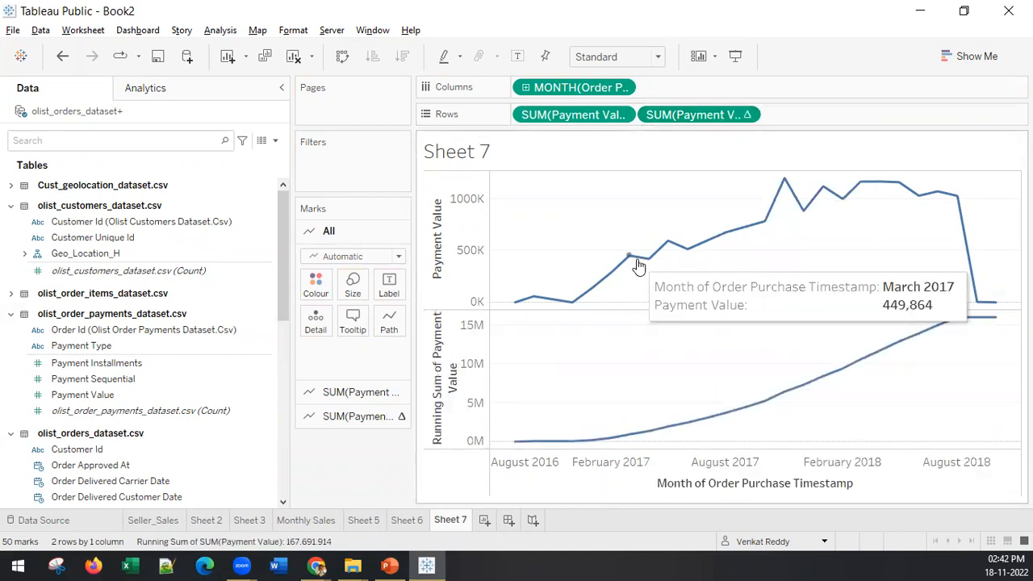
Step: Label the marks with the sum of Payment Value, keeping the labels only on the monthly Payment Value line
drag(585, 118, 391, 292)
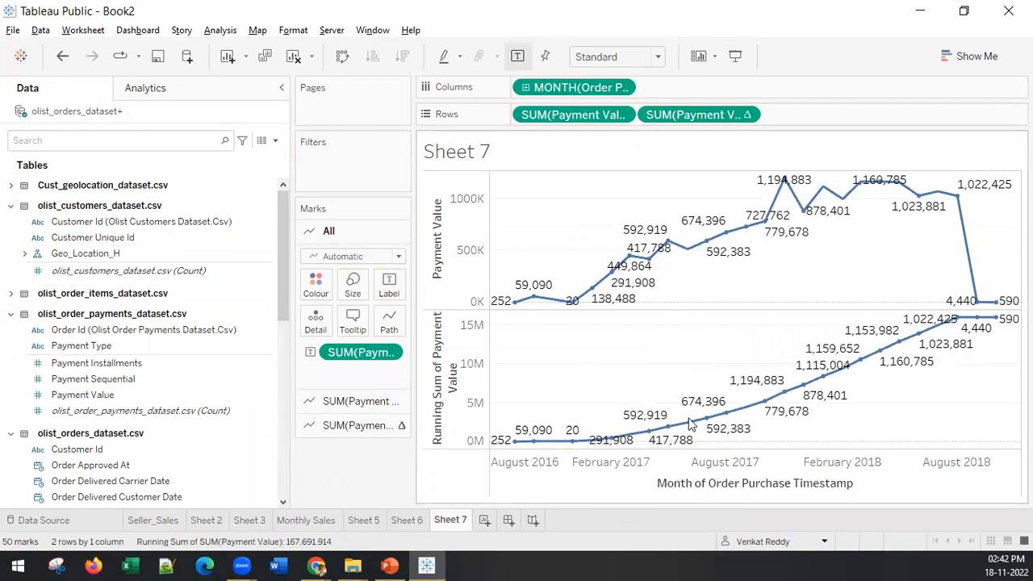
click(706, 240)
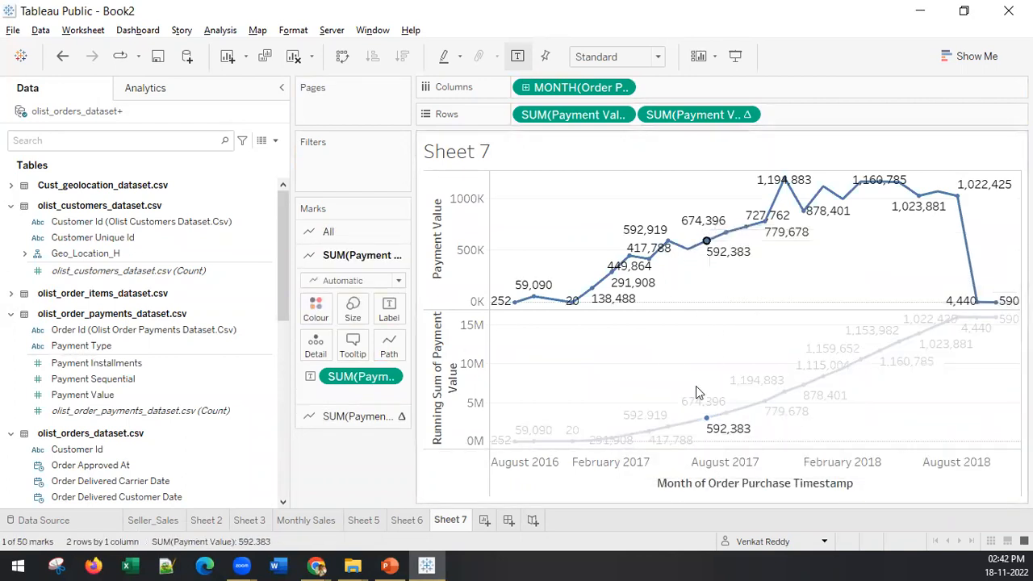
mouse_move(708, 436)
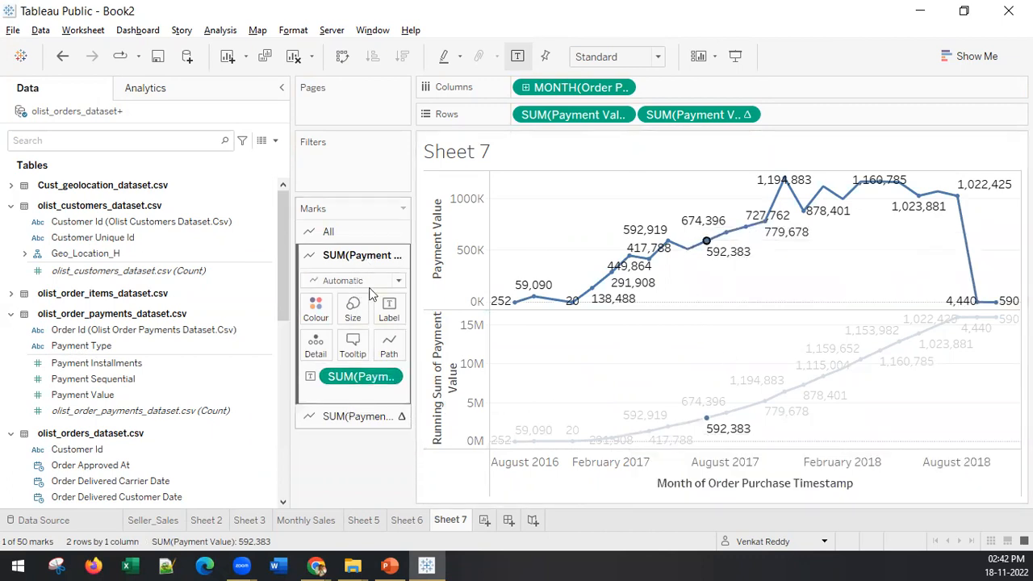
click(363, 416)
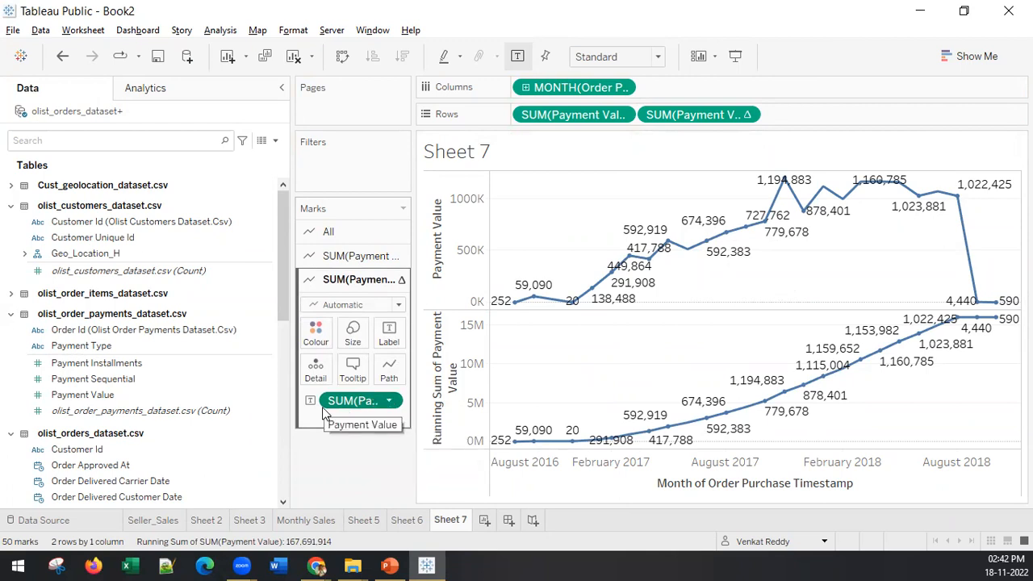
drag(325, 415, 698, 428)
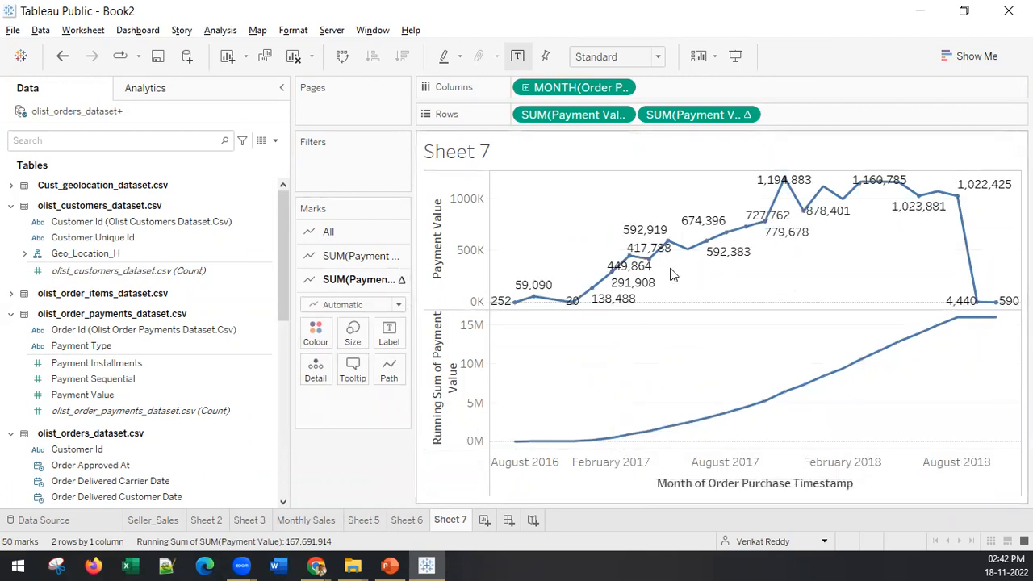
Step: Combine the running sum chart with the Payment Value chart as a dual axis
click(706, 241)
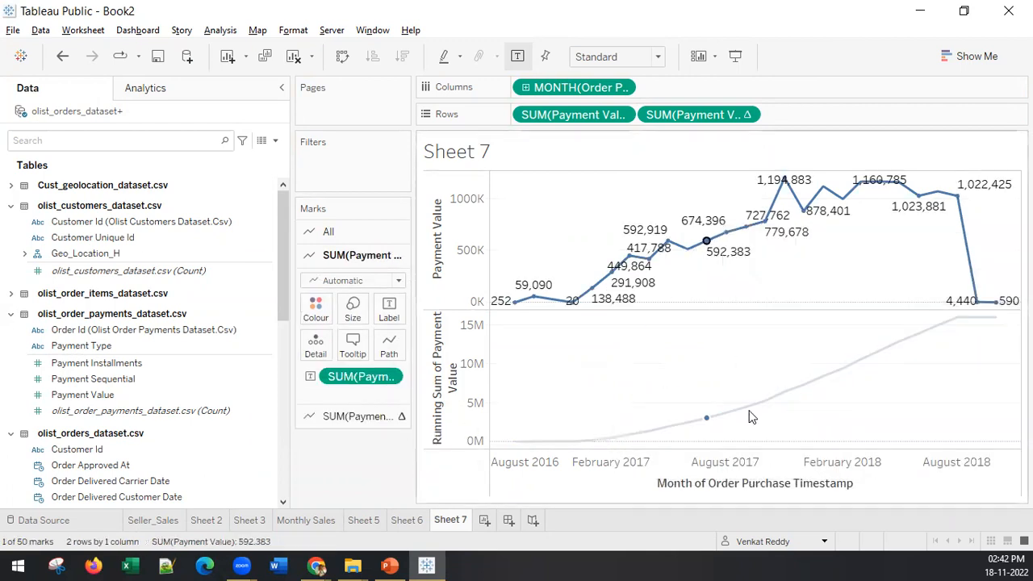
mouse_move(709, 419)
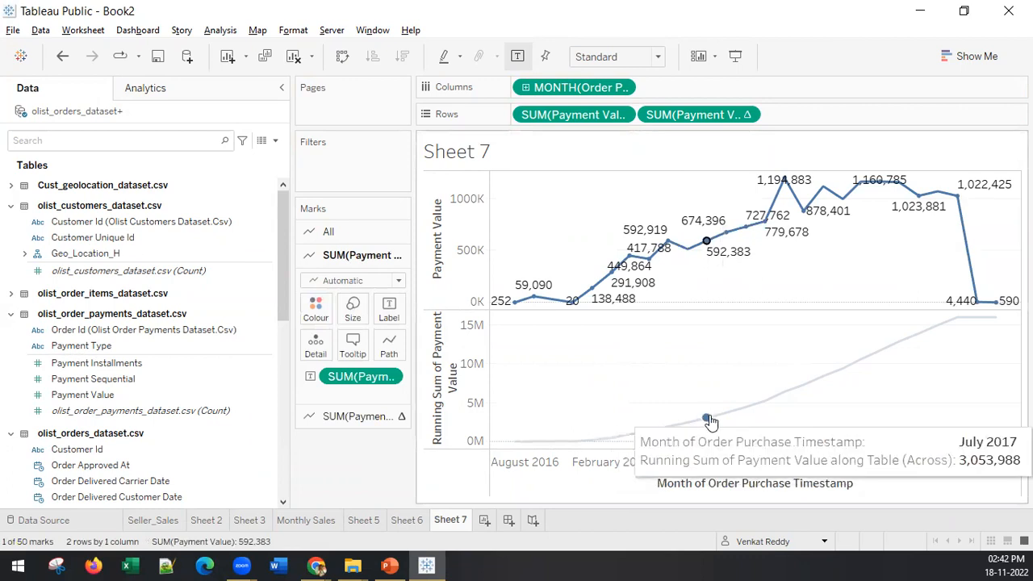
right_click(442, 412)
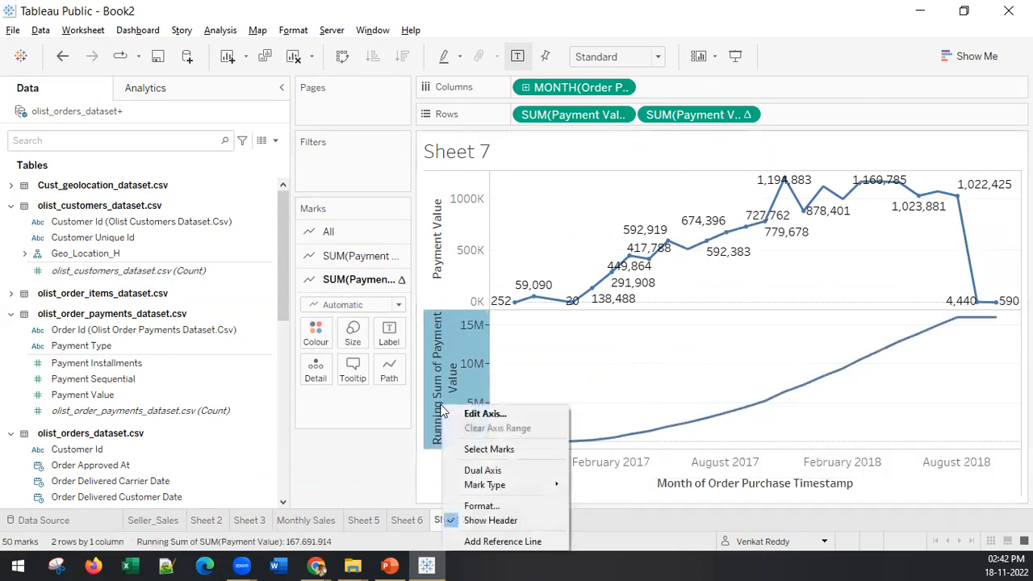
click(486, 473)
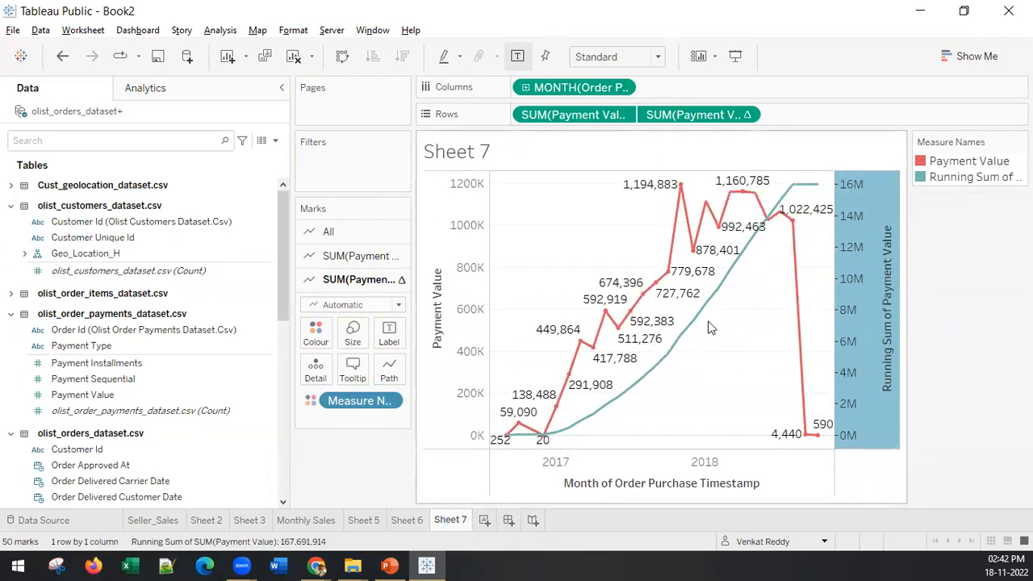
Step: Remove the Payment Value labels from the monthly Payment Value line
click(331, 280)
click(339, 256)
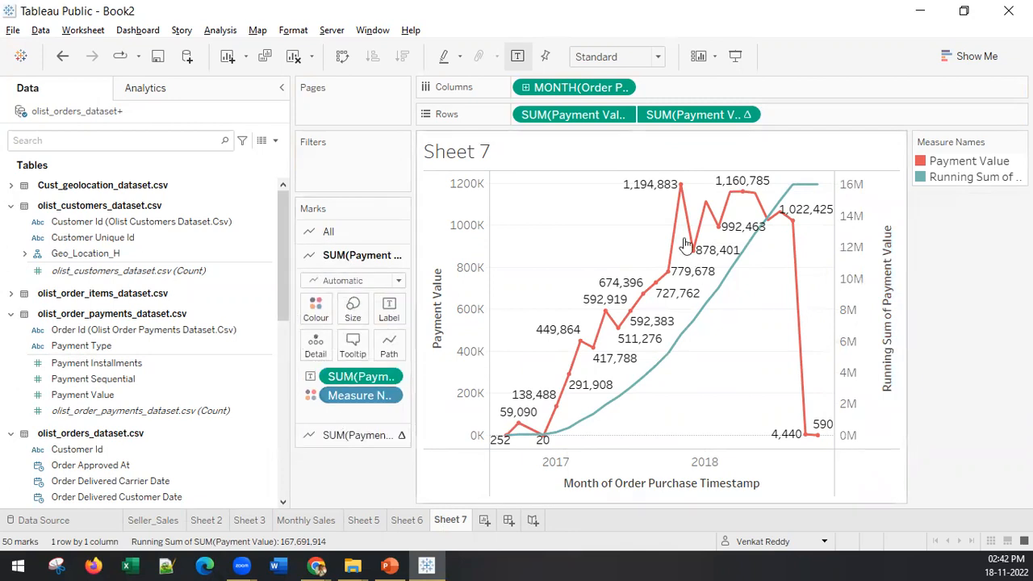
click(324, 434)
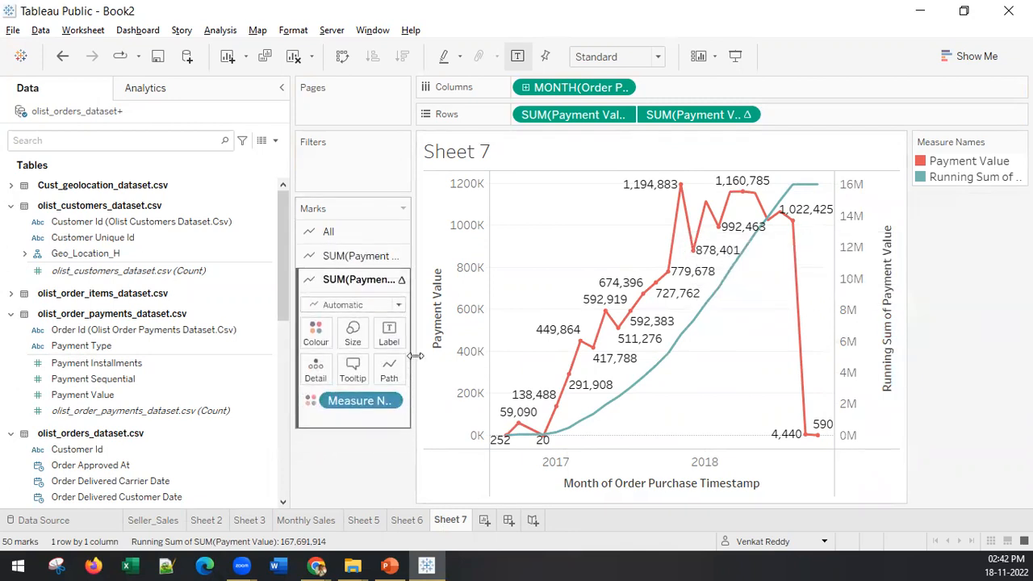
click(365, 257)
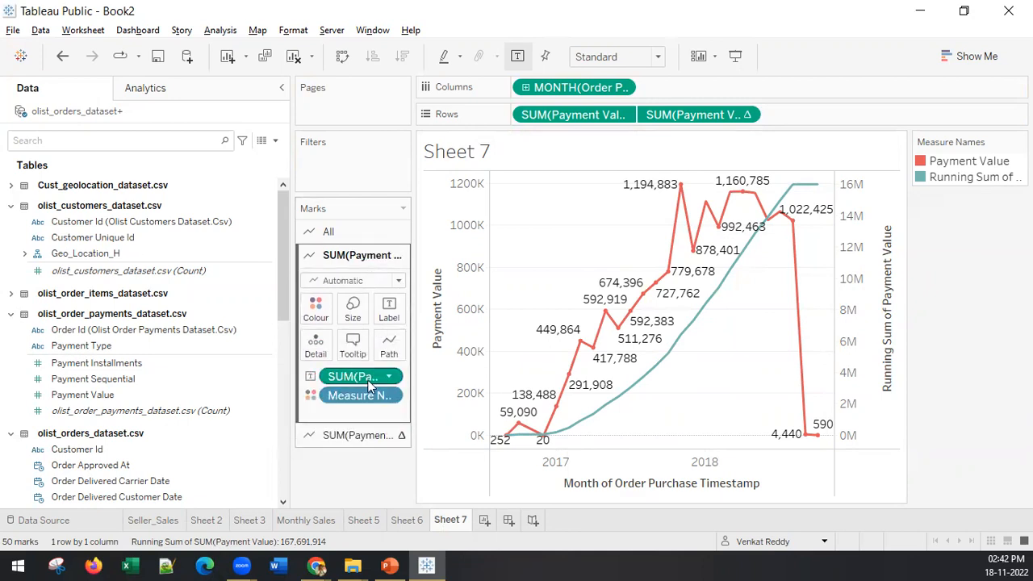
drag(359, 381, 330, 486)
Step: Add the running sum of Payment Value to the tooltip of the monthly Payment Value line
click(616, 331)
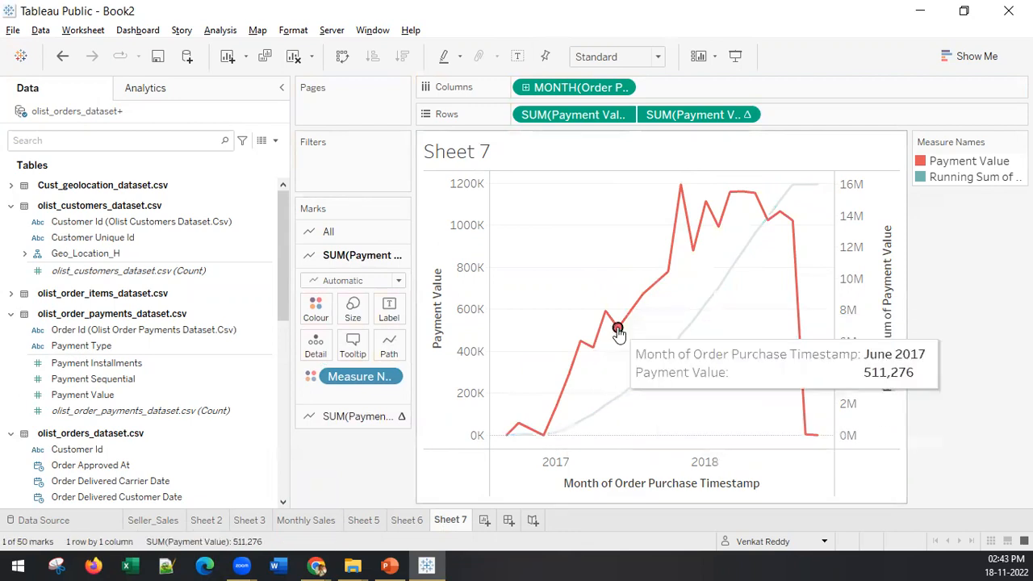
click(722, 387)
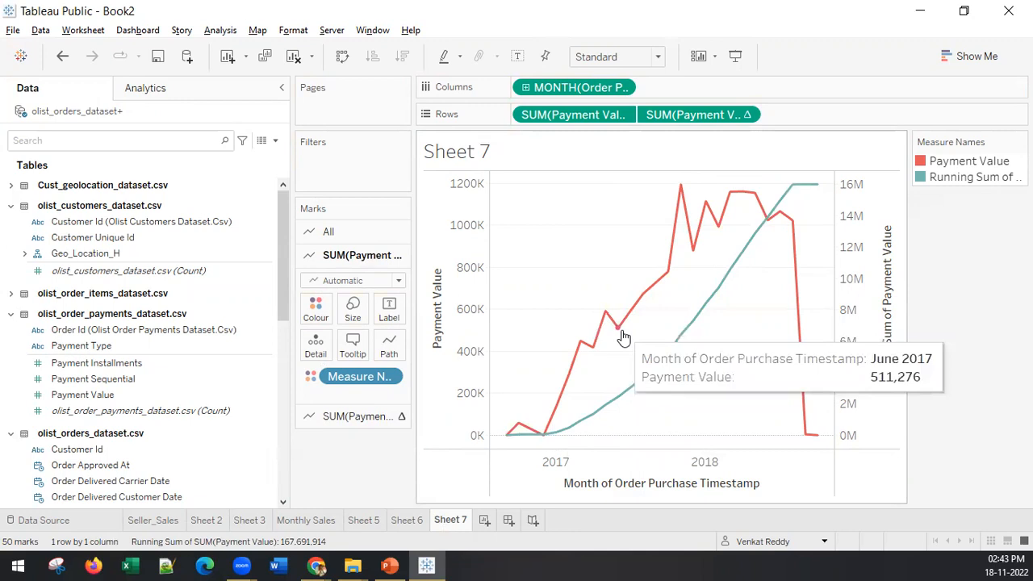
drag(691, 119, 356, 345)
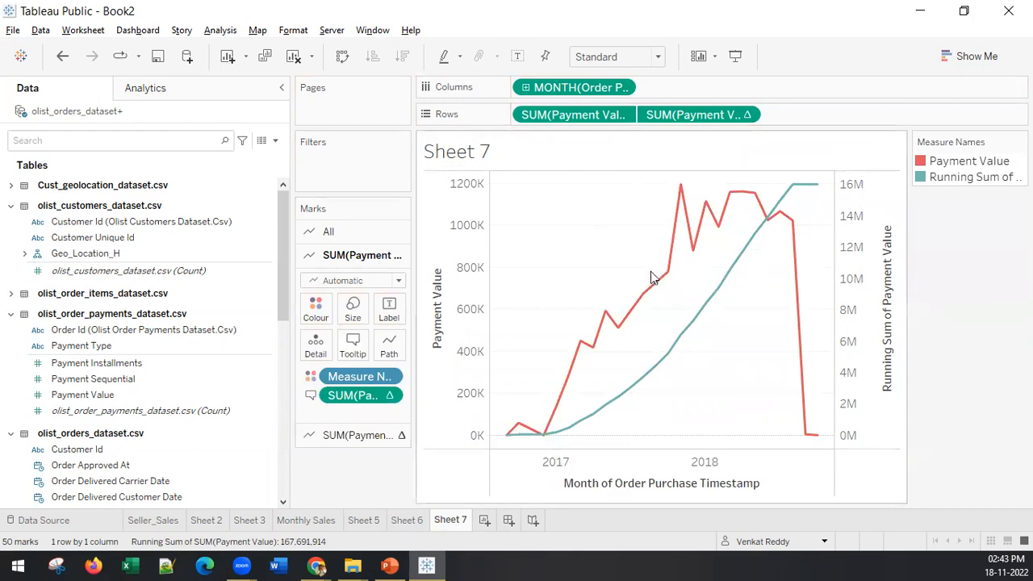
mouse_move(660, 286)
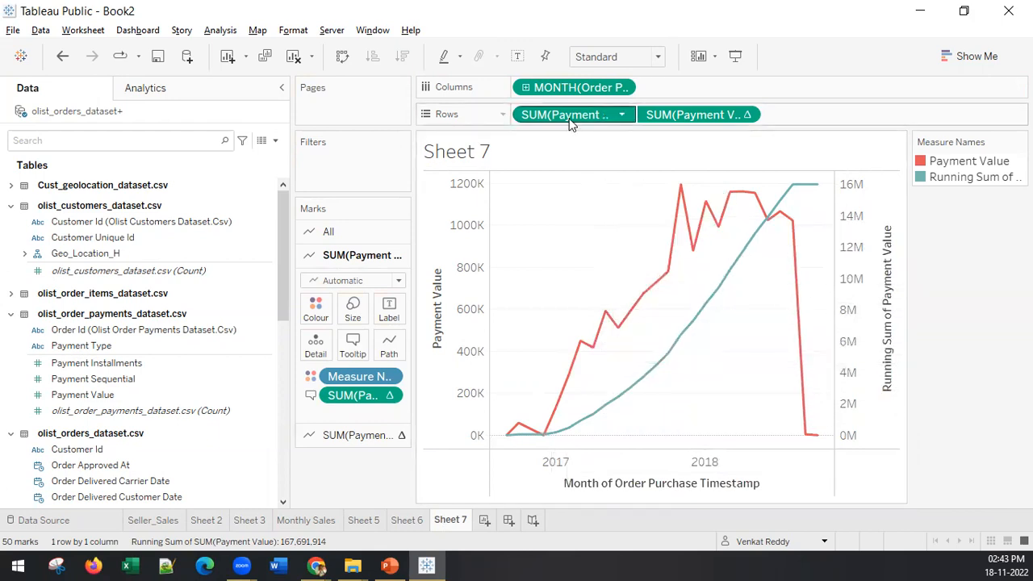
Step: Add the sum of Payment Value to the running sum line's tooltip and check it on several months
click(370, 434)
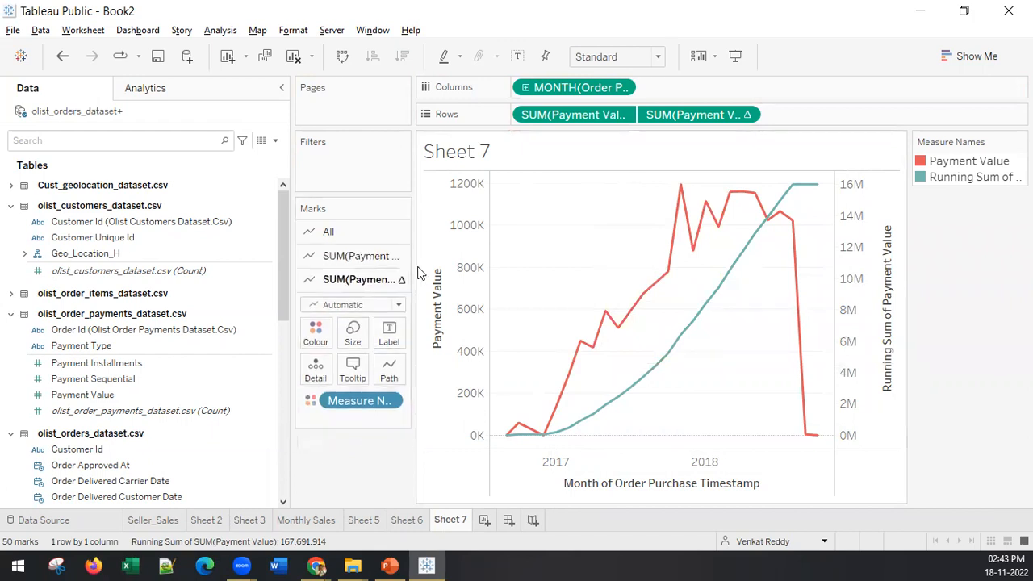
drag(535, 113, 353, 364)
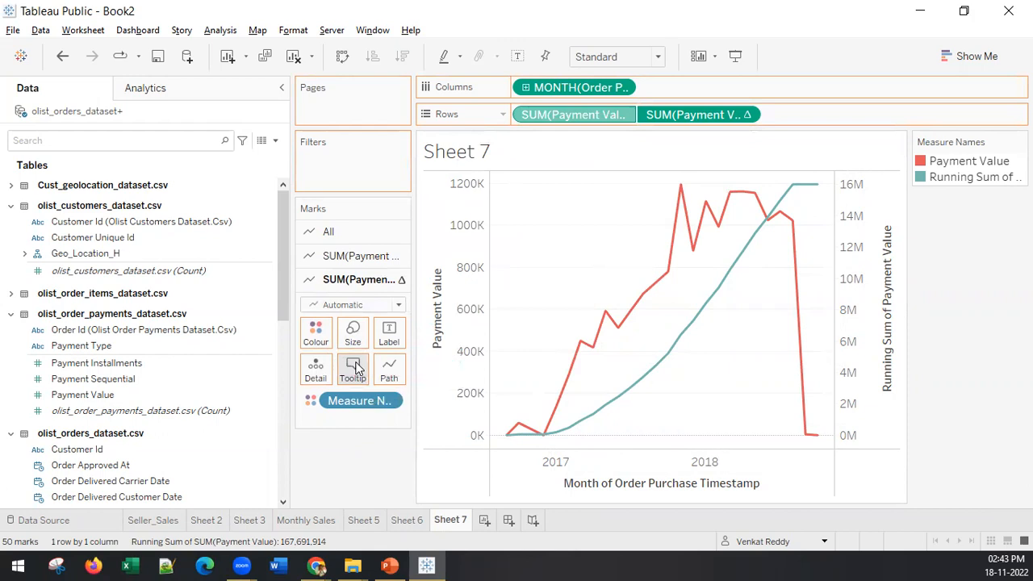
mouse_move(613, 417)
mouse_move(650, 378)
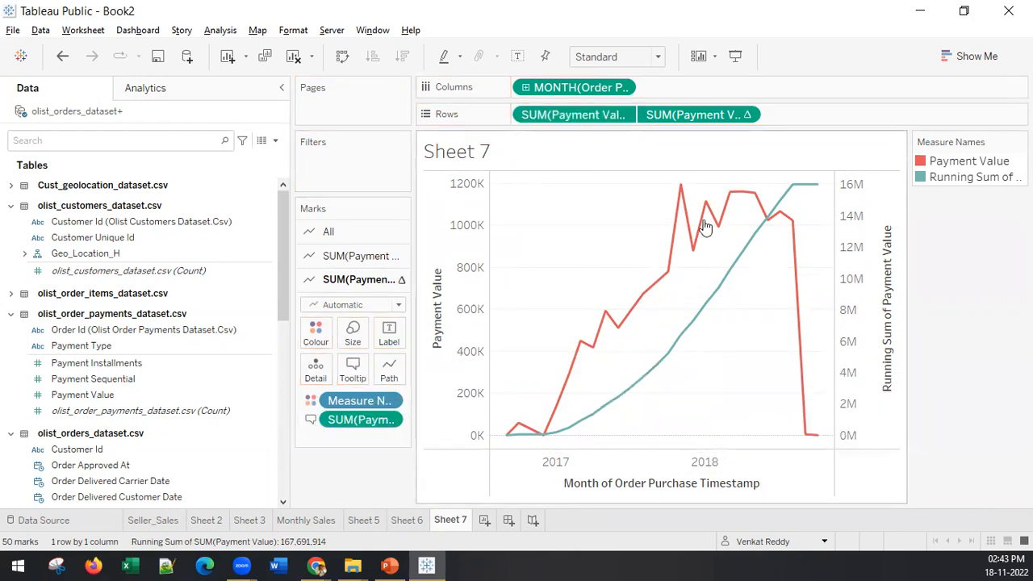
mouse_move(769, 226)
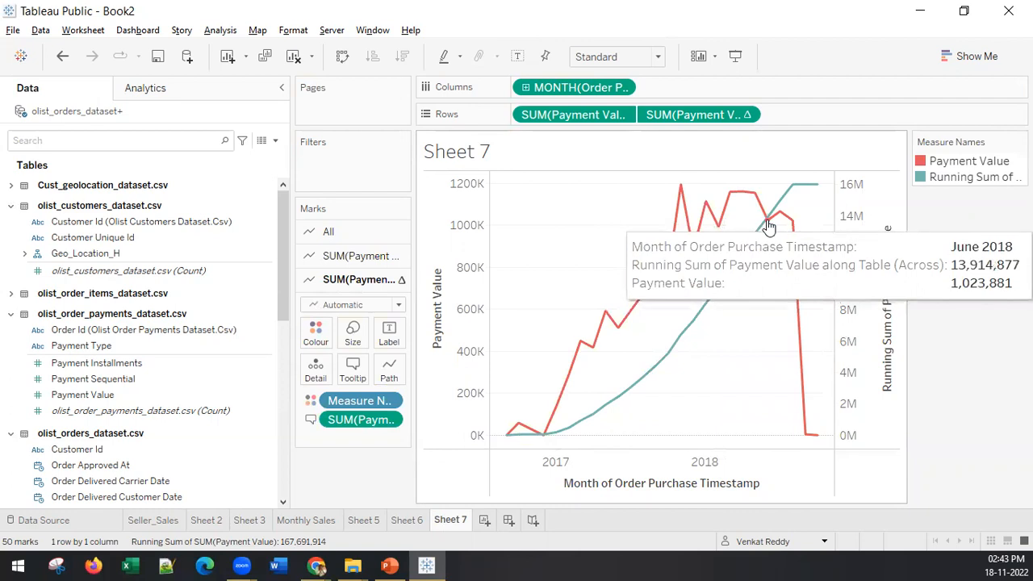
mouse_move(513, 435)
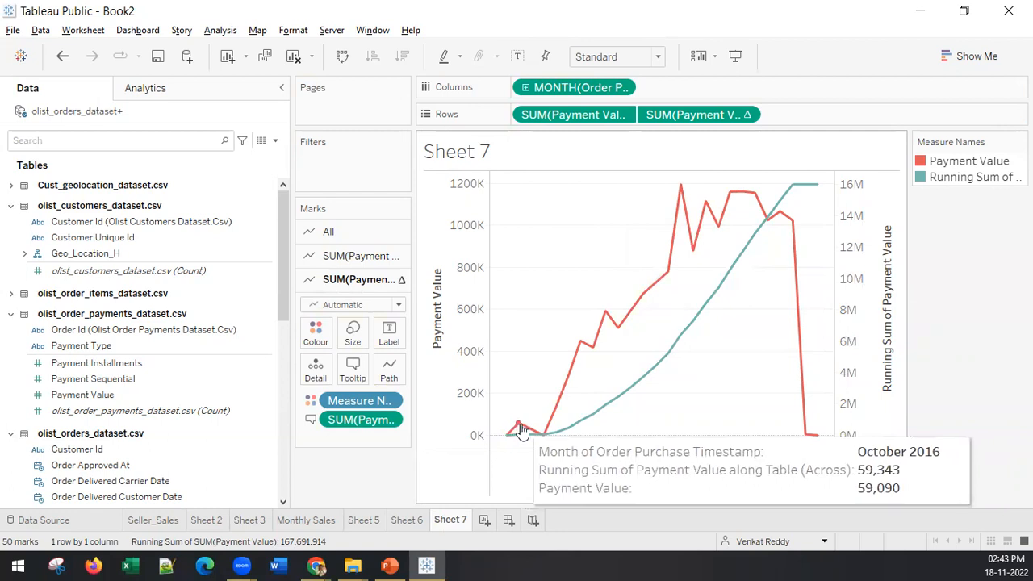
Step: Check the monthly payment value and running sum in the tooltips on several months of the dual-axis chart
mouse_move(540, 444)
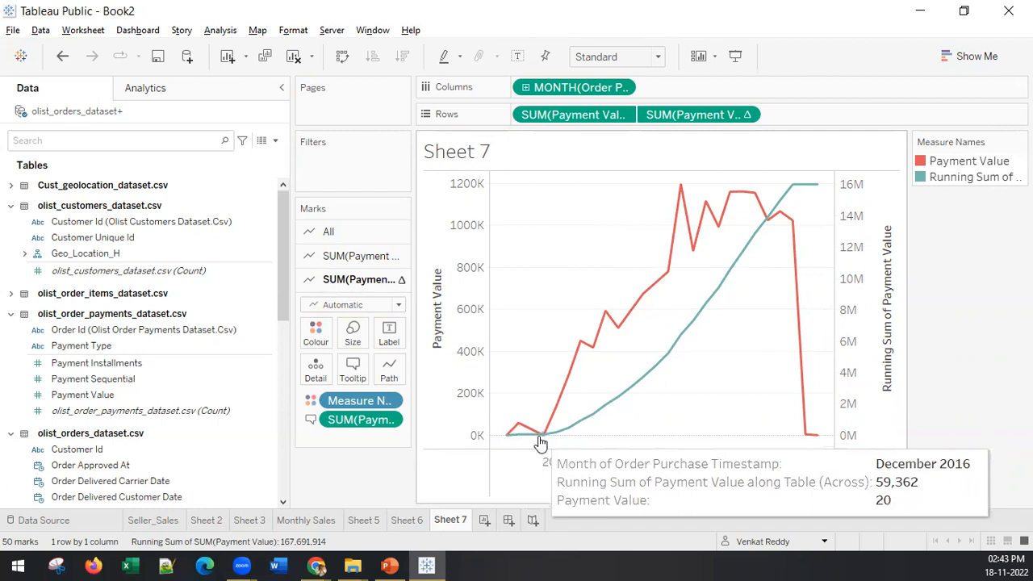
mouse_move(567, 412)
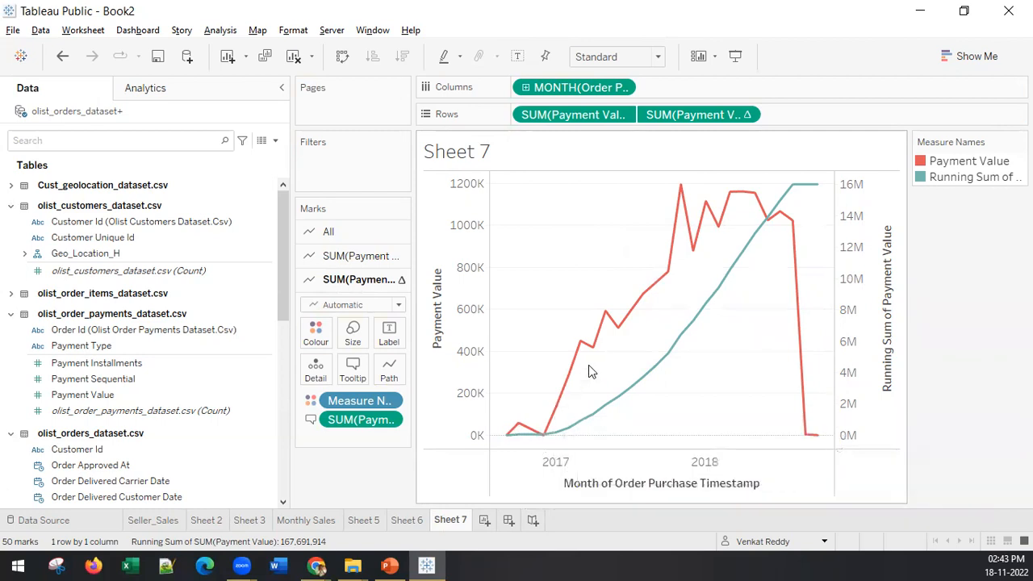
mouse_move(796, 196)
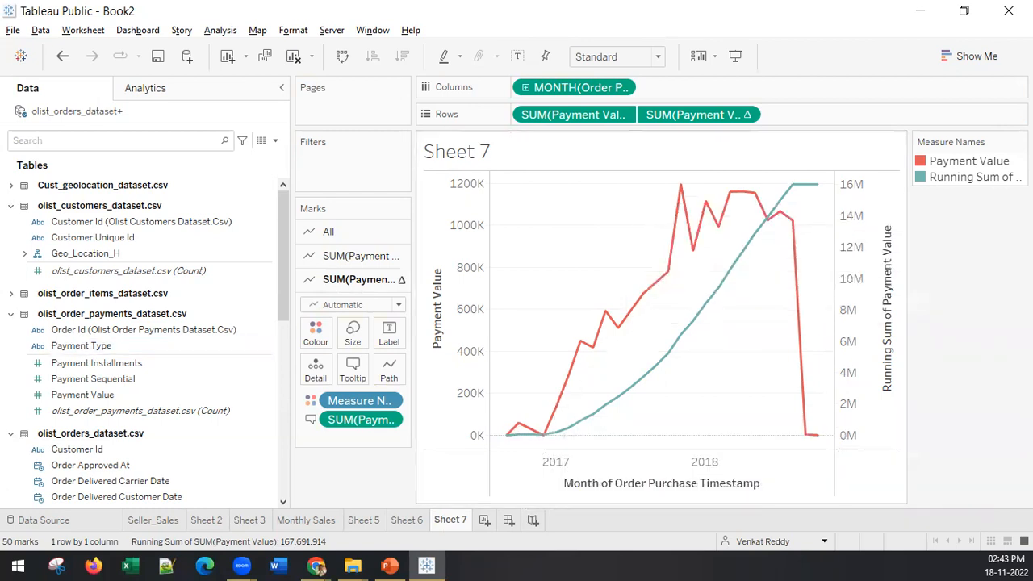
click(390, 566)
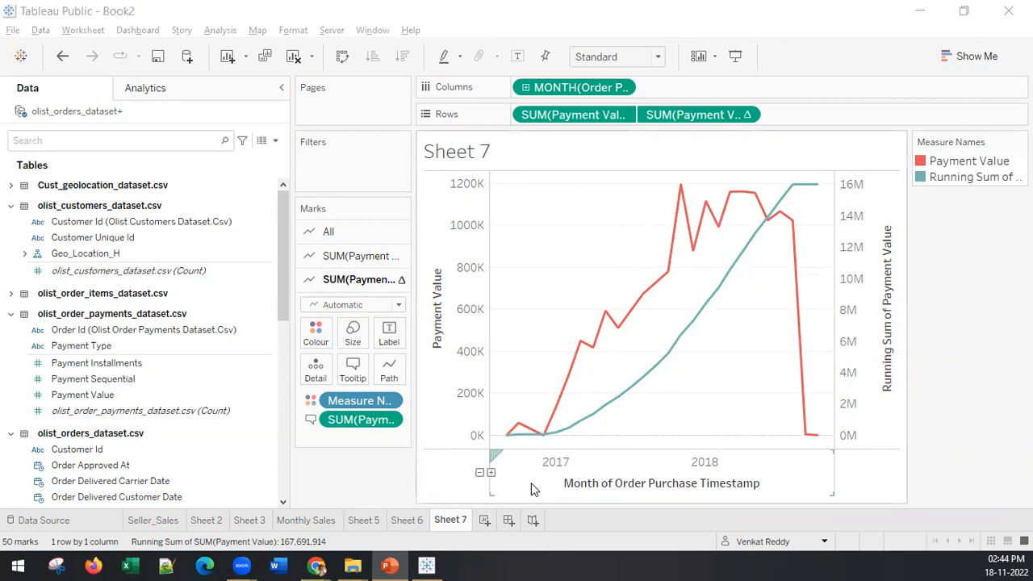
Step: Create a new worksheet and list the Payment Type values from the order payments table as rows
click(484, 521)
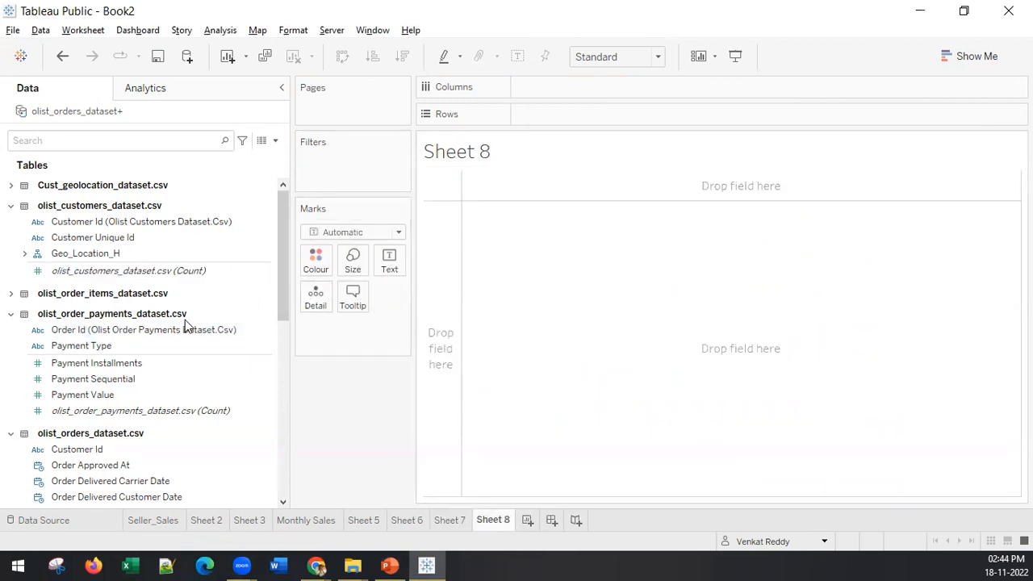
click(39, 329)
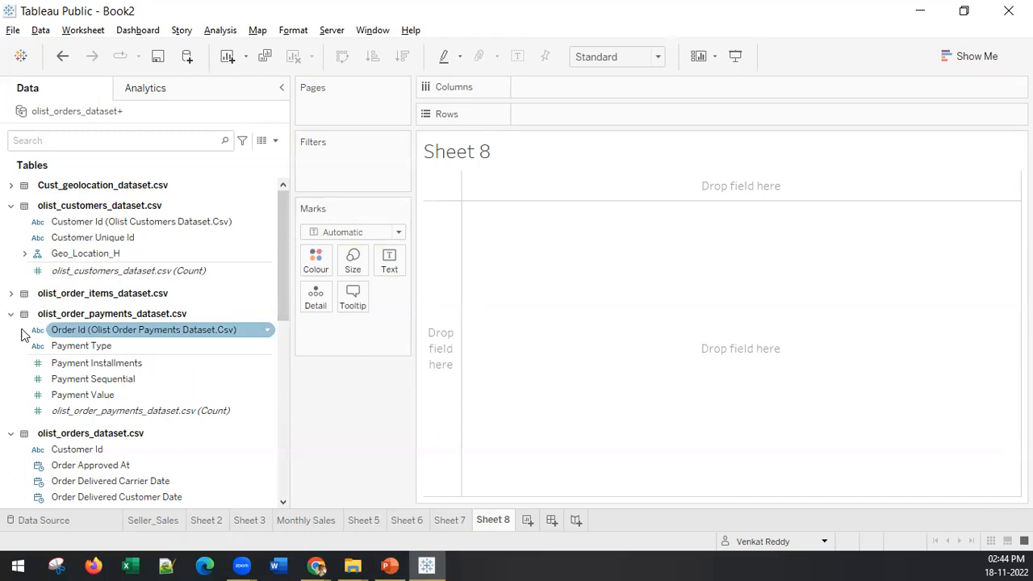
click(88, 349)
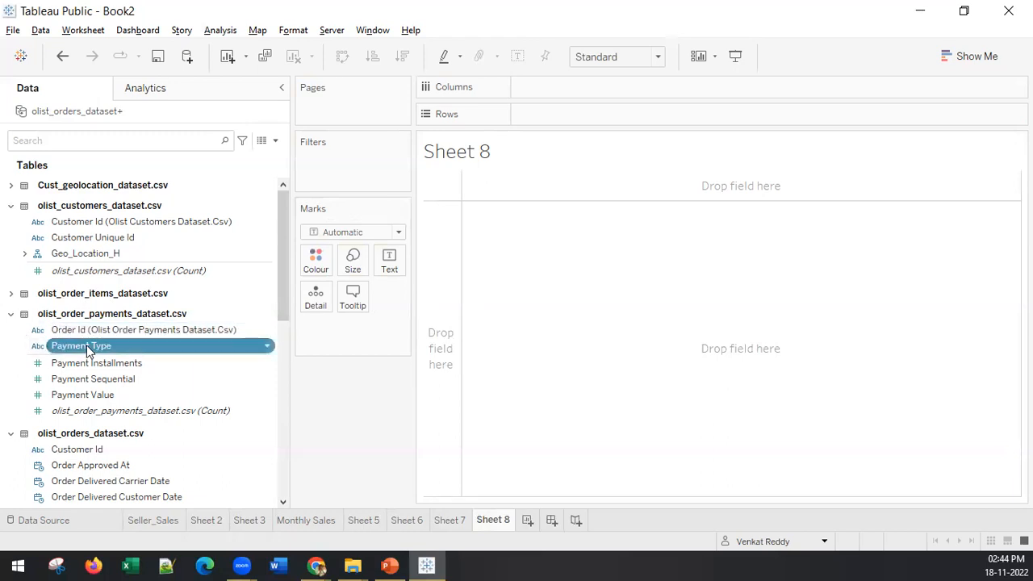
drag(88, 349, 429, 194)
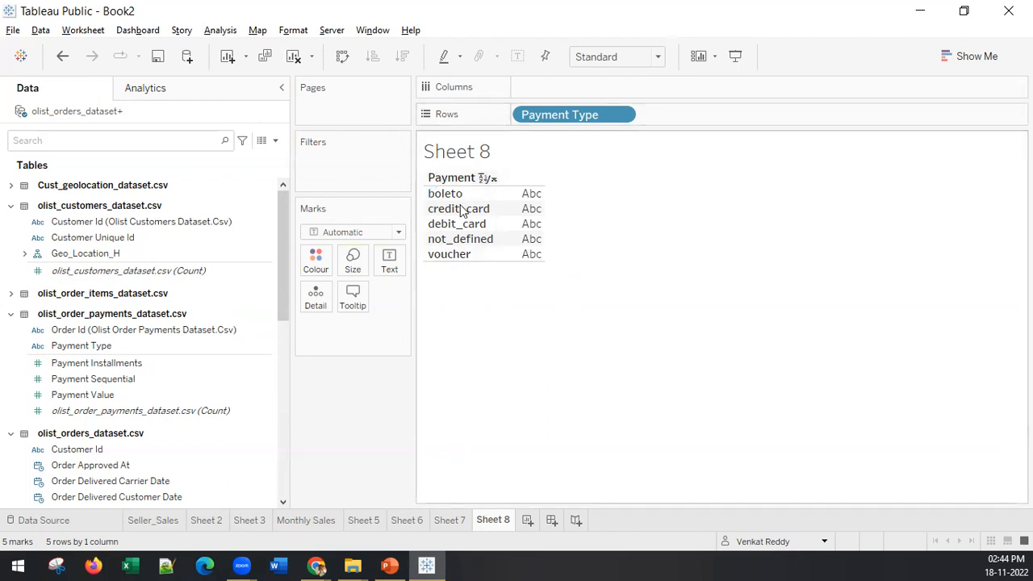
Step: Plot the count of Customer Id from the customers table per payment type as columns and sort the bars in descending order
click(193, 394)
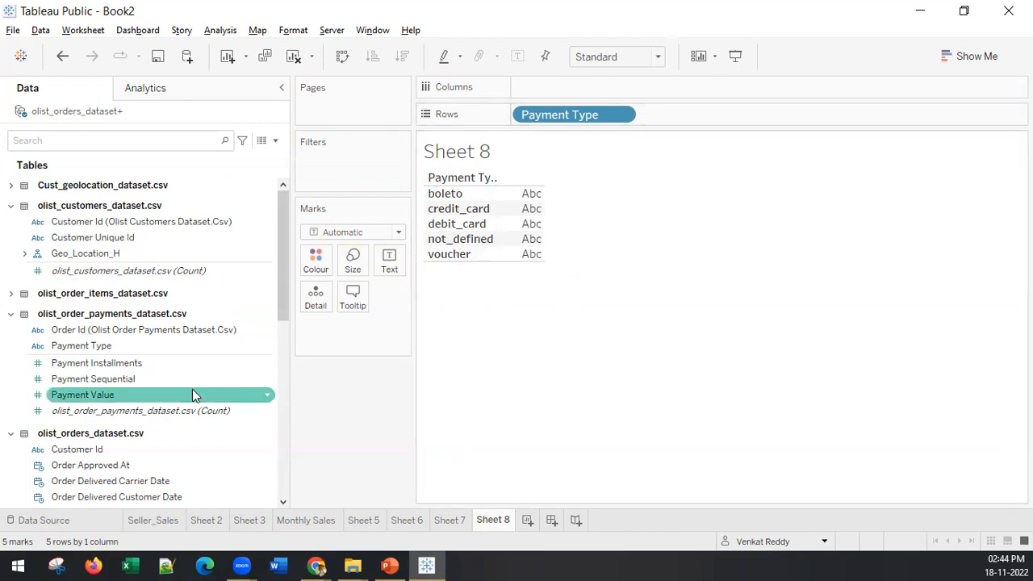
click(191, 386)
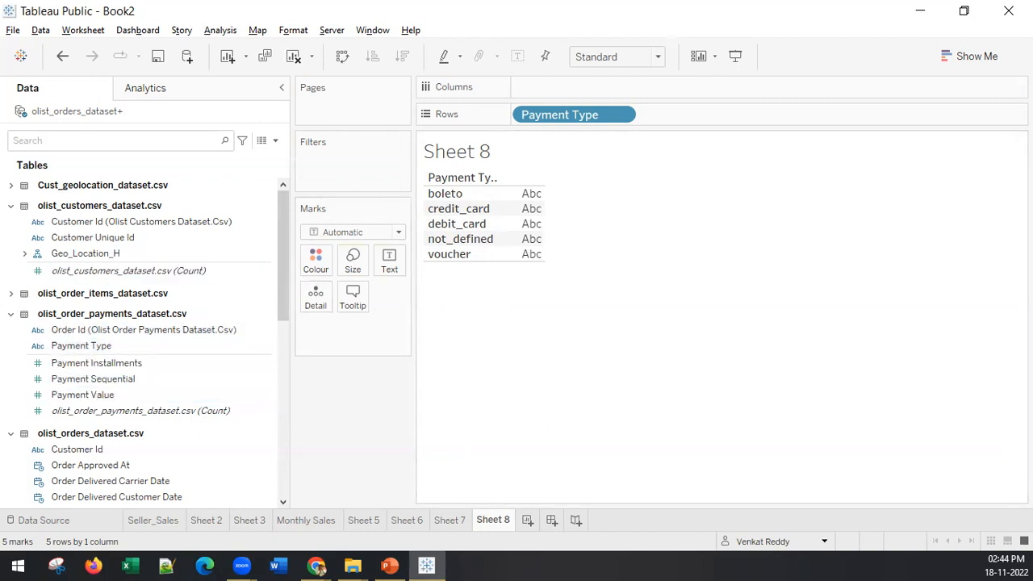
click(121, 225)
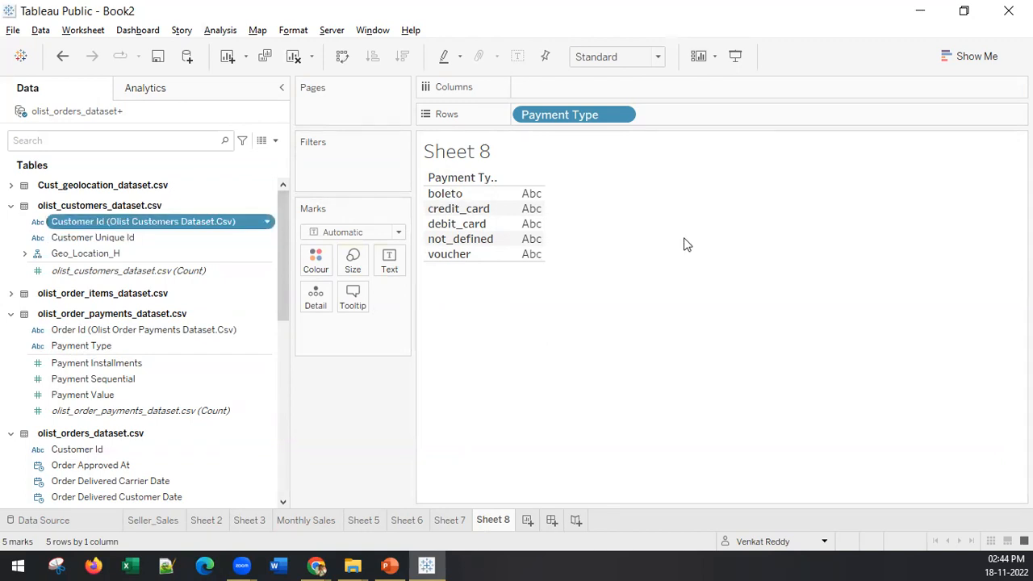
double_click(113, 226)
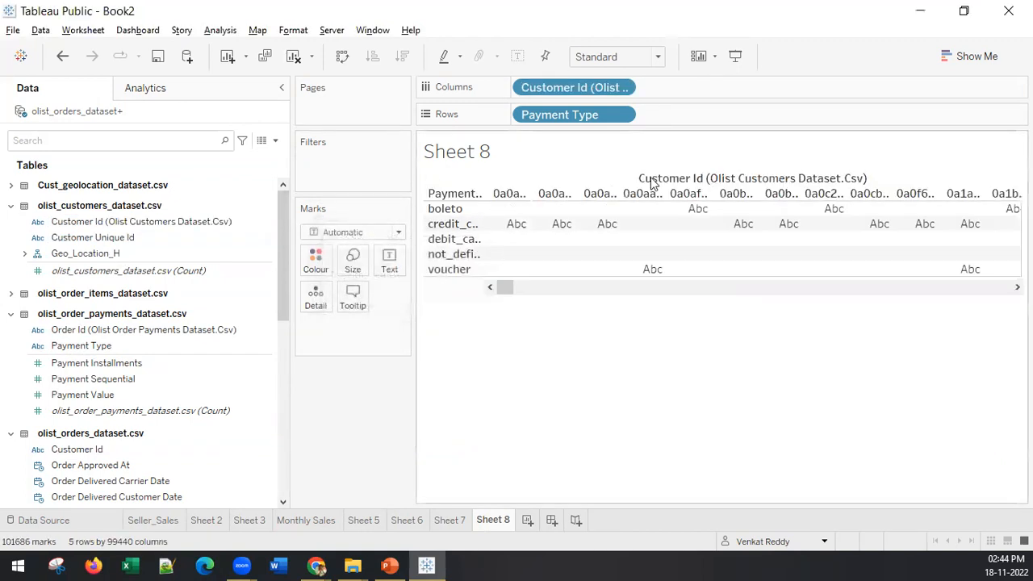
click(622, 87)
mouse_move(721, 288)
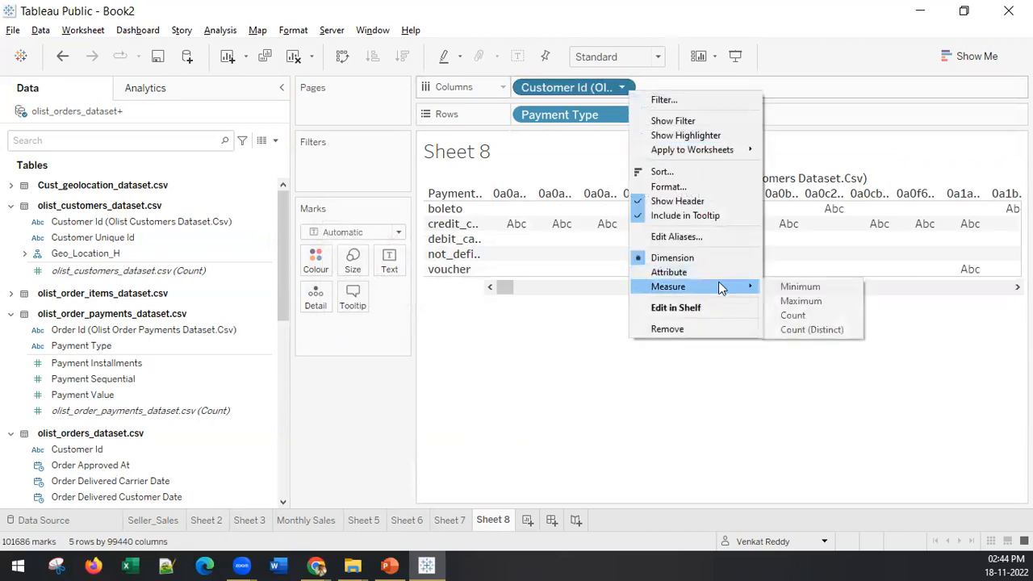
click(810, 315)
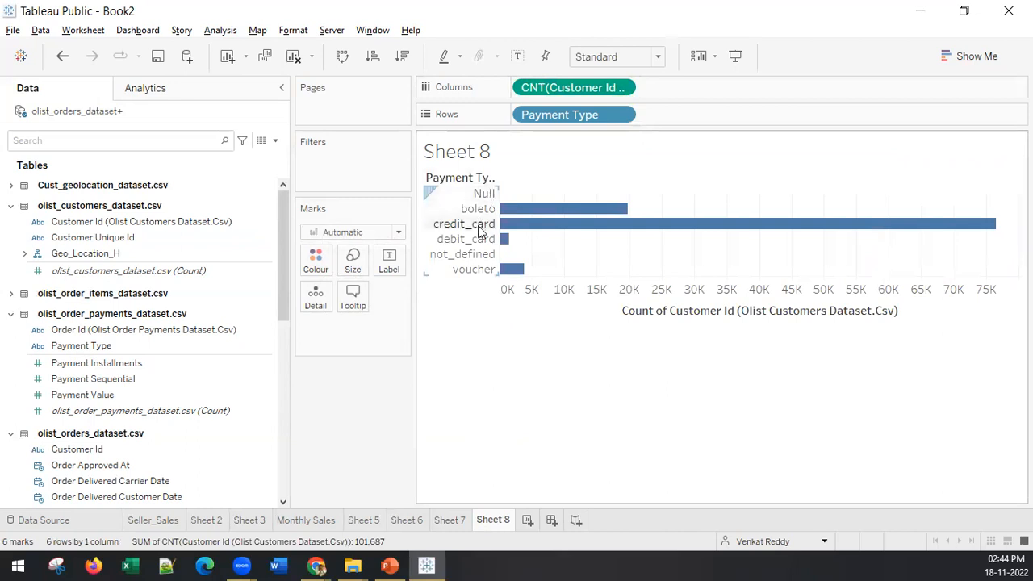
click(400, 56)
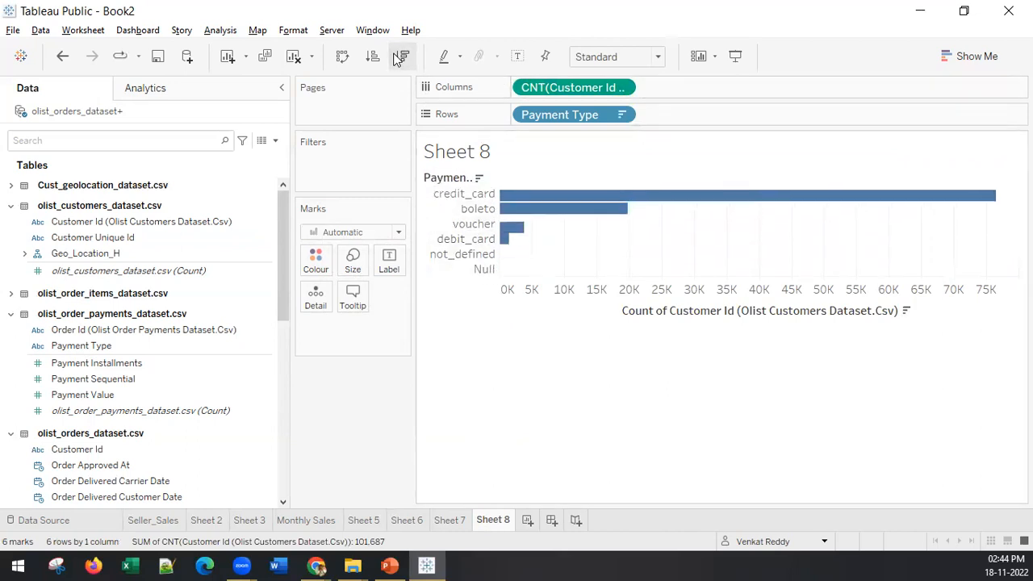
Step: Combine the Null, not_defined and voucher payment types into one group
click(483, 271)
ctrl+click(464, 257)
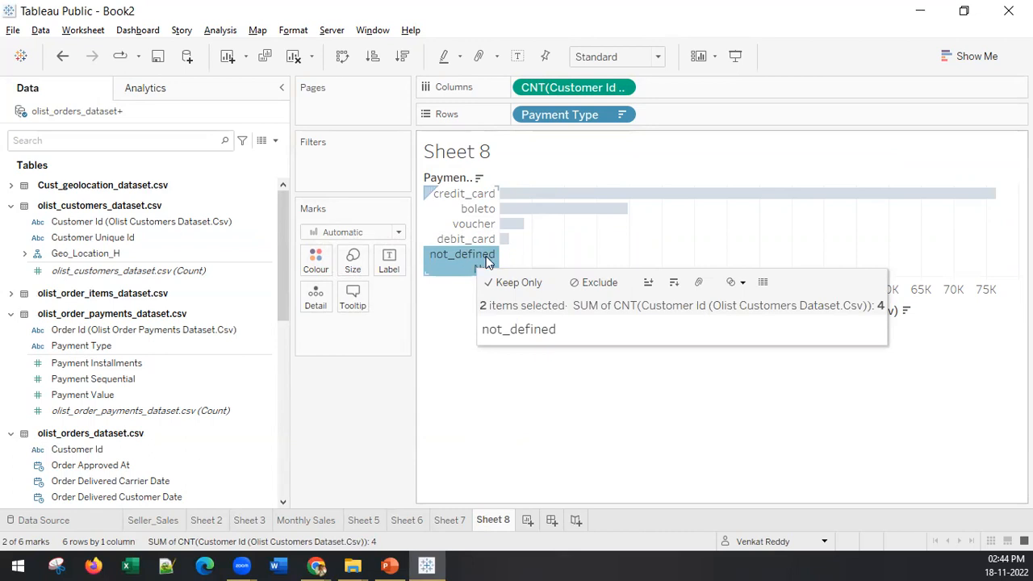
ctrl+click(470, 225)
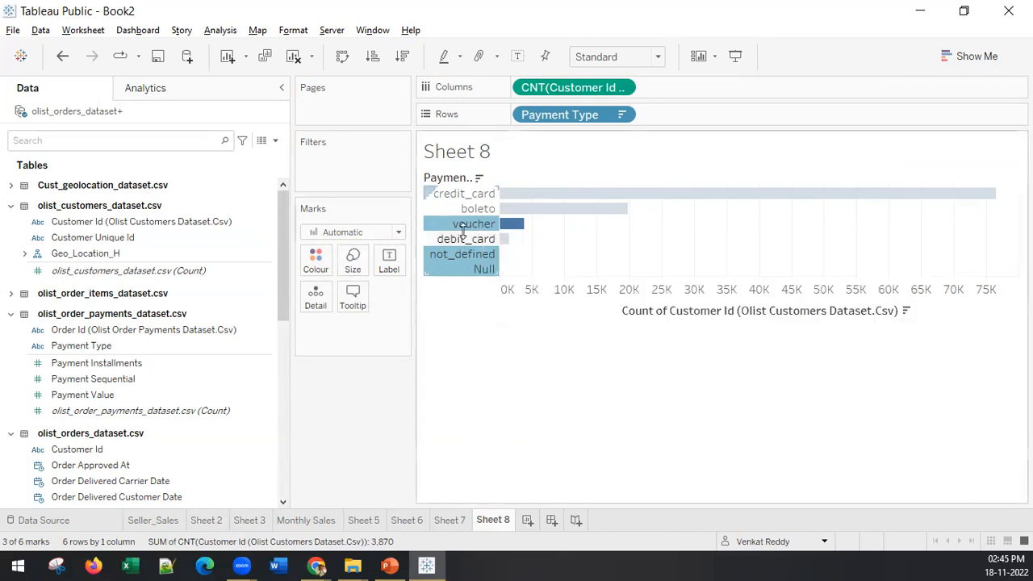
mouse_move(465, 228)
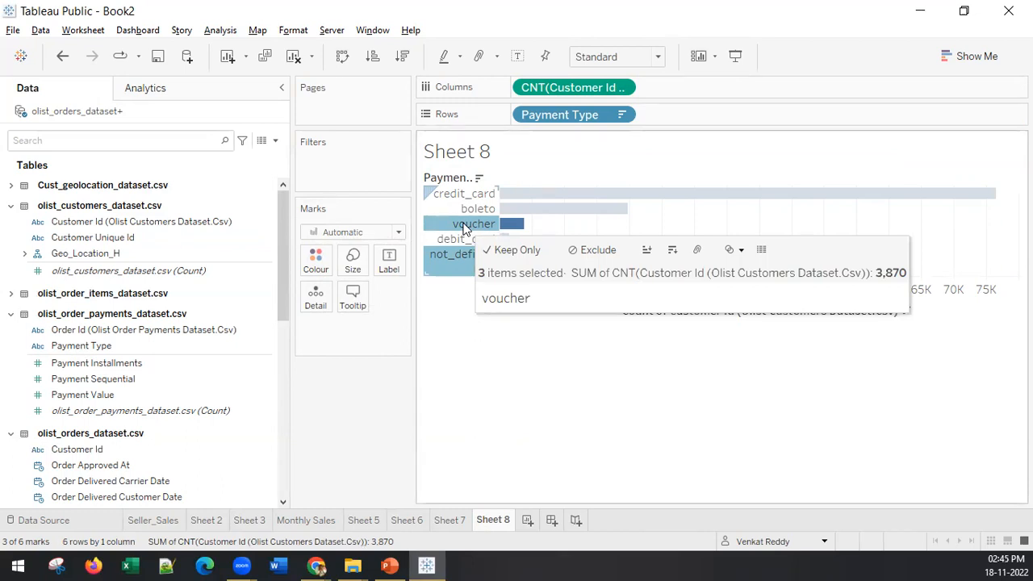
right_click(466, 228)
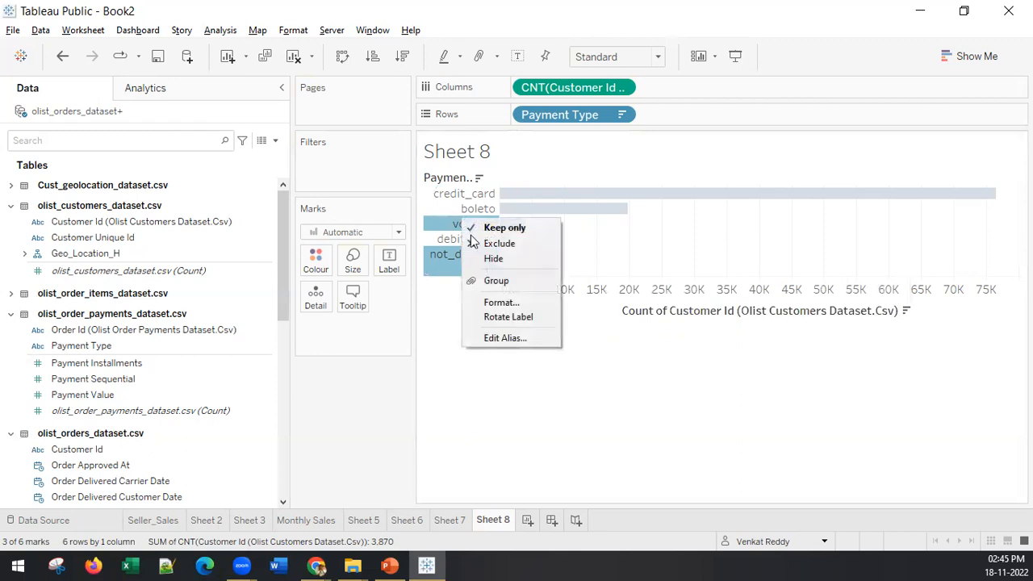
right_click(440, 228)
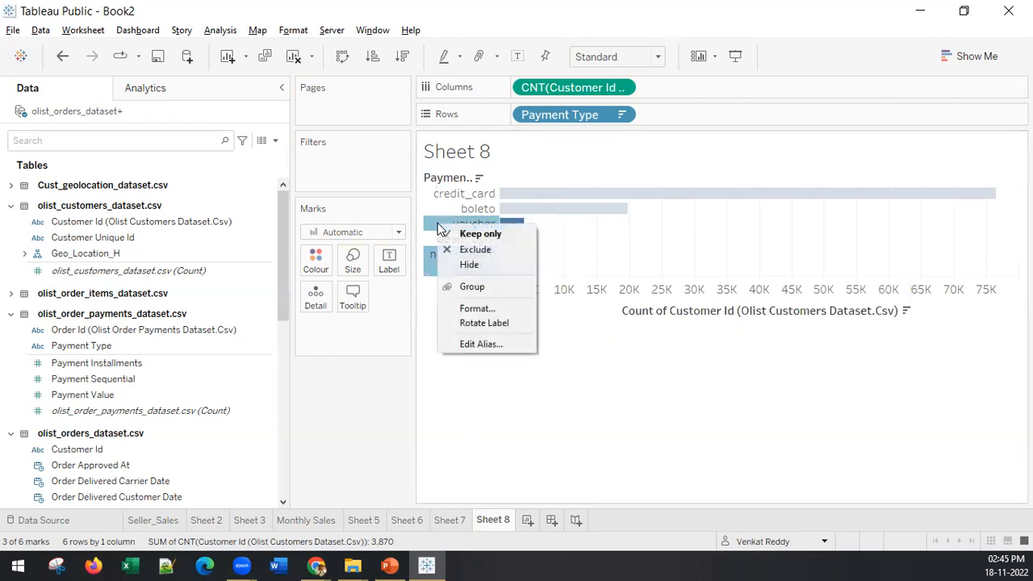
click(429, 269)
ctrl+click(456, 255)
ctrl+click(474, 224)
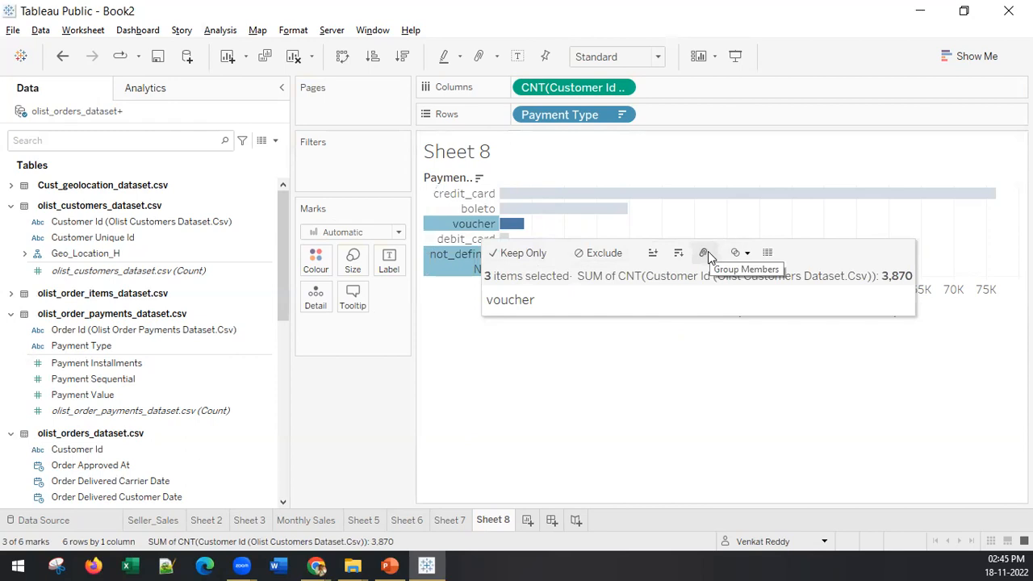
right_click(446, 229)
click(483, 289)
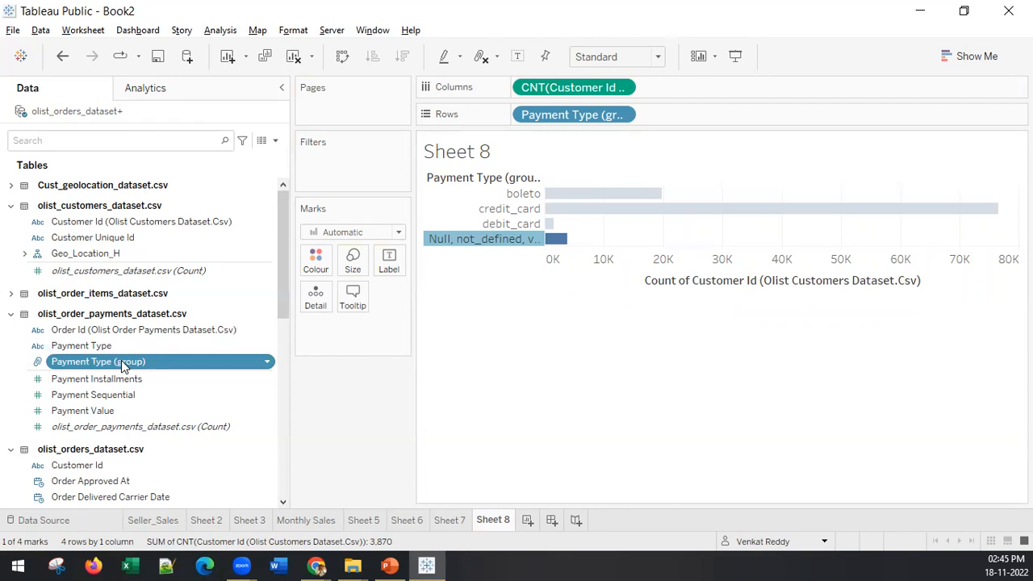
Step: Open the Payment Type (group) field for editing and go through its listed members
right_click(121, 360)
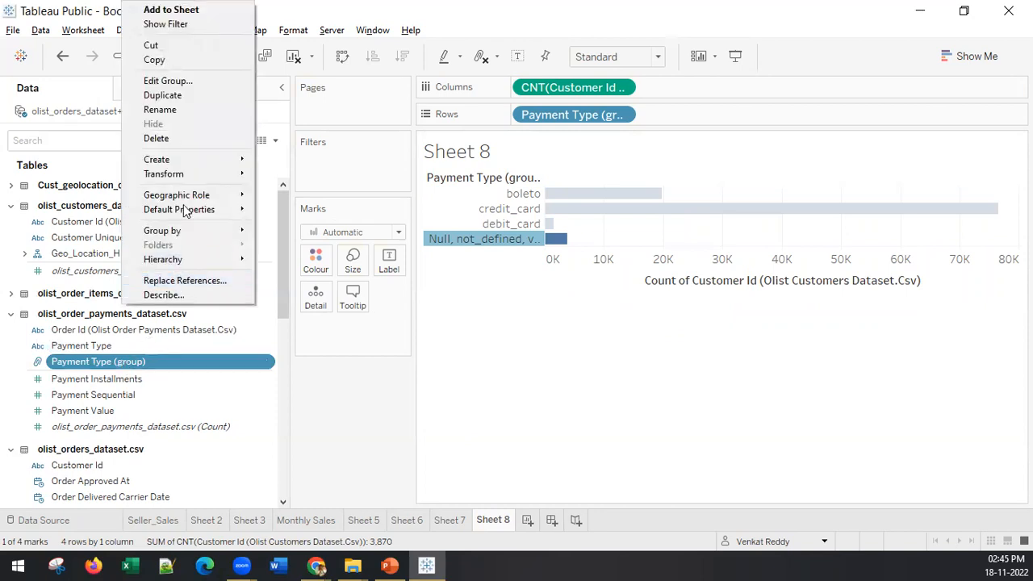
click(165, 80)
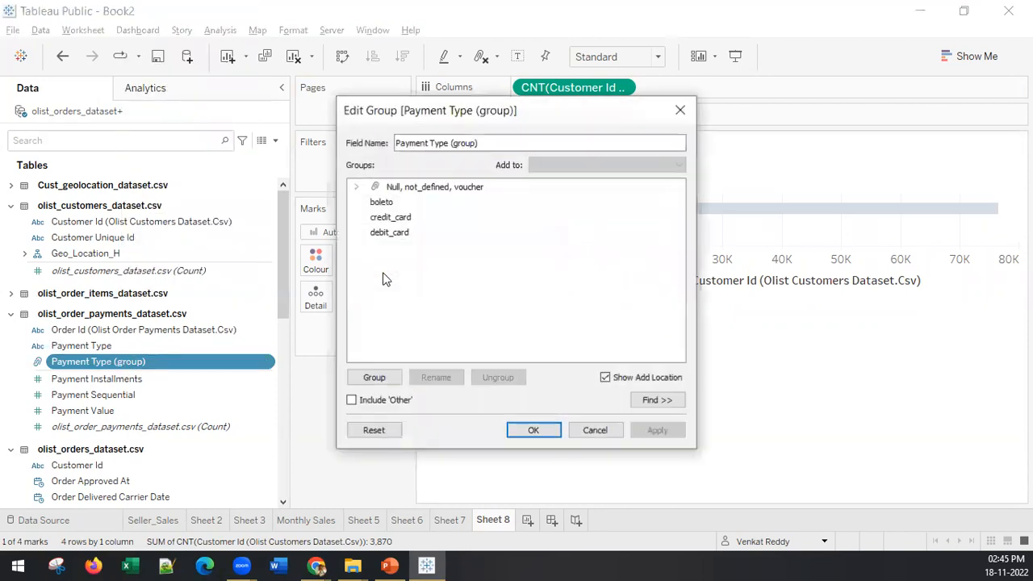
click(401, 188)
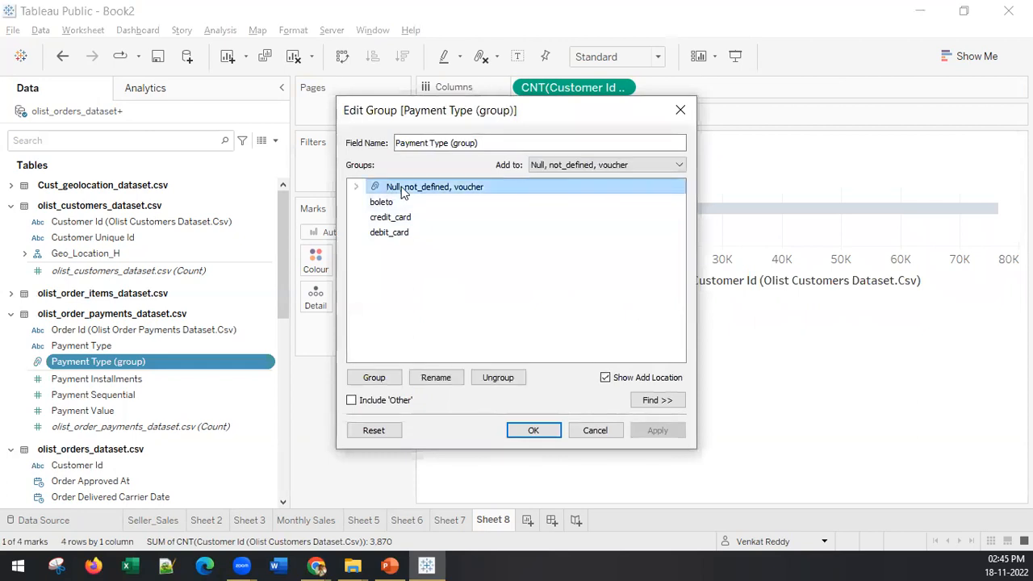
click(391, 205)
click(405, 220)
click(400, 234)
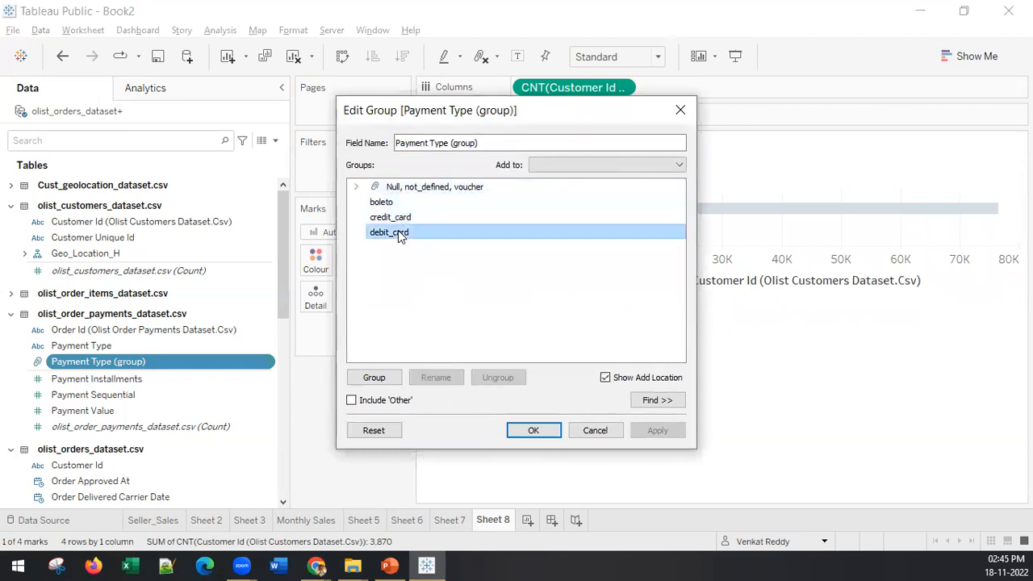
Step: Try to rename the "Null, not_defined, voucher" group as Other
click(423, 190)
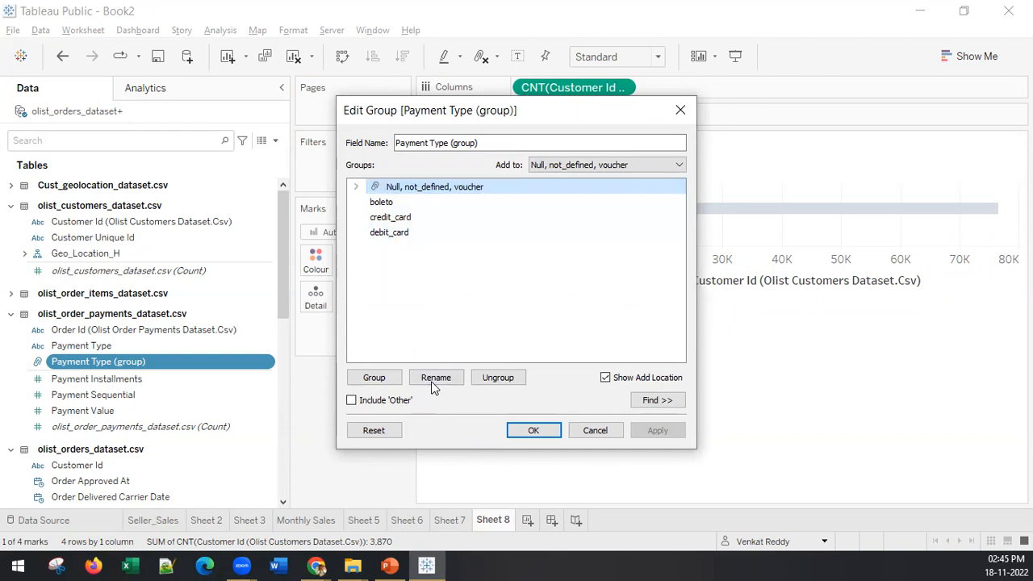
click(433, 380)
text(O)
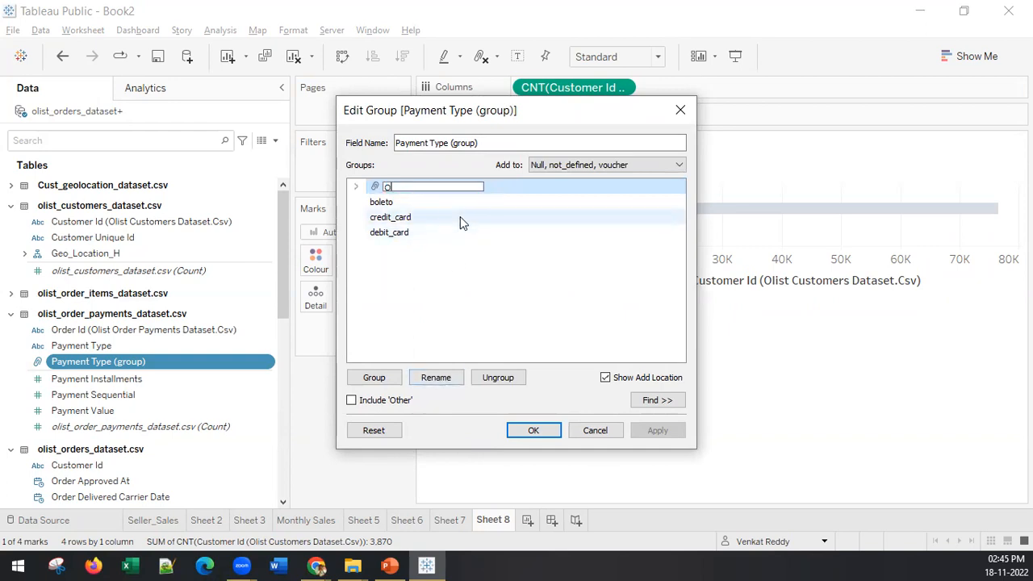
text(ther)
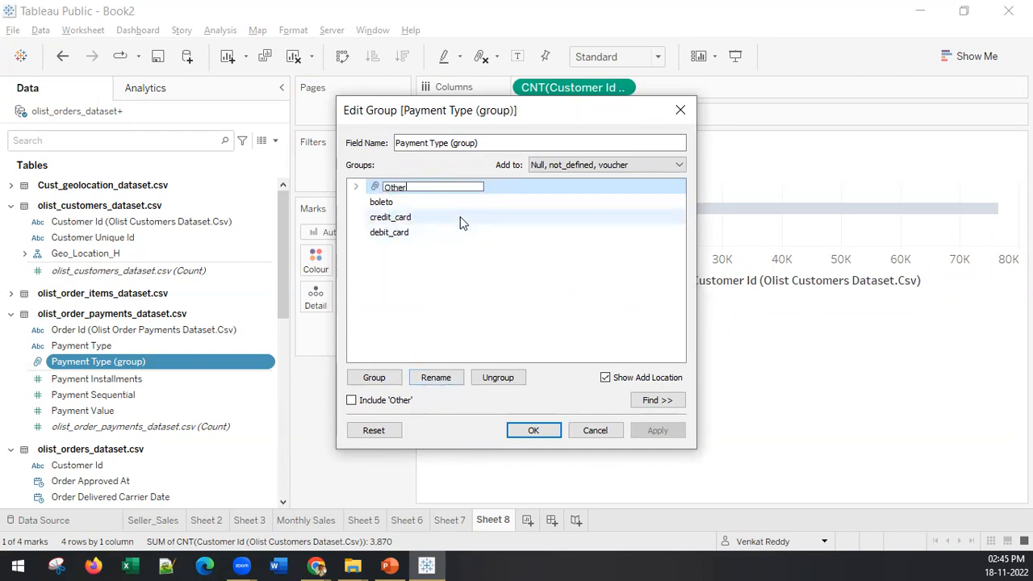
click(532, 430)
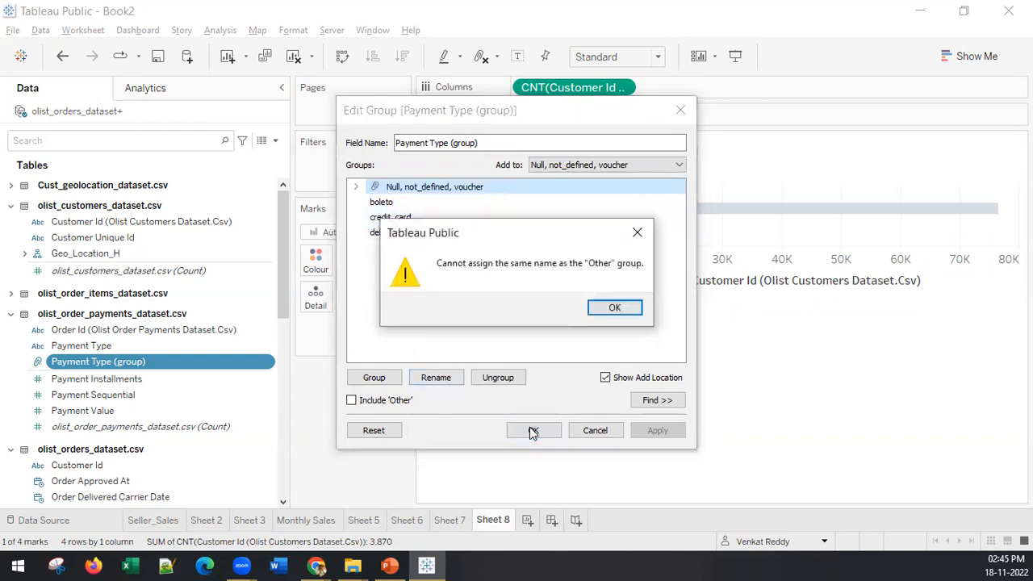
click(615, 308)
Step: Rename the "Null, not_defined, voucher" group as Other_payment and apply the group changes
right_click(437, 191)
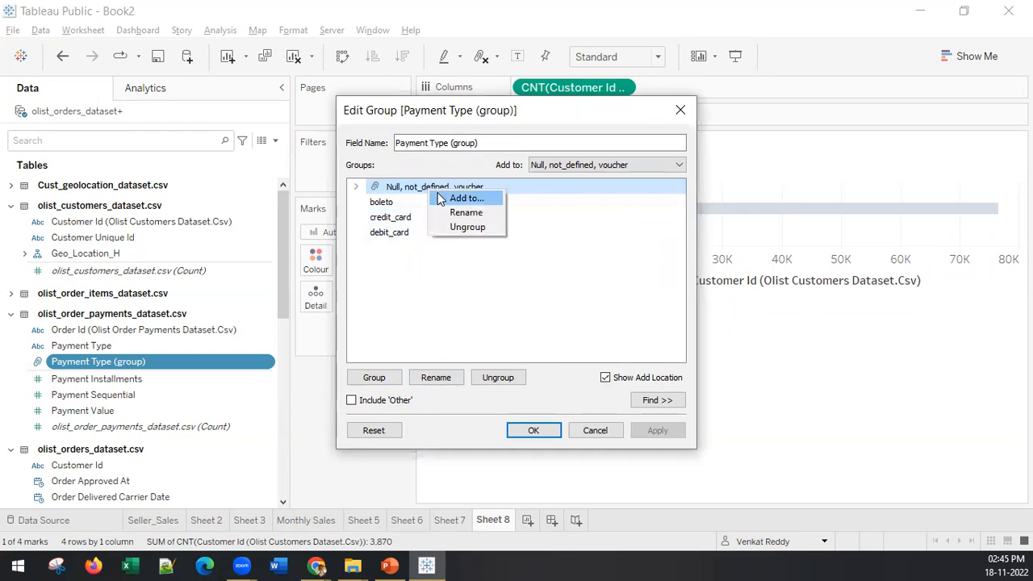
click(452, 212)
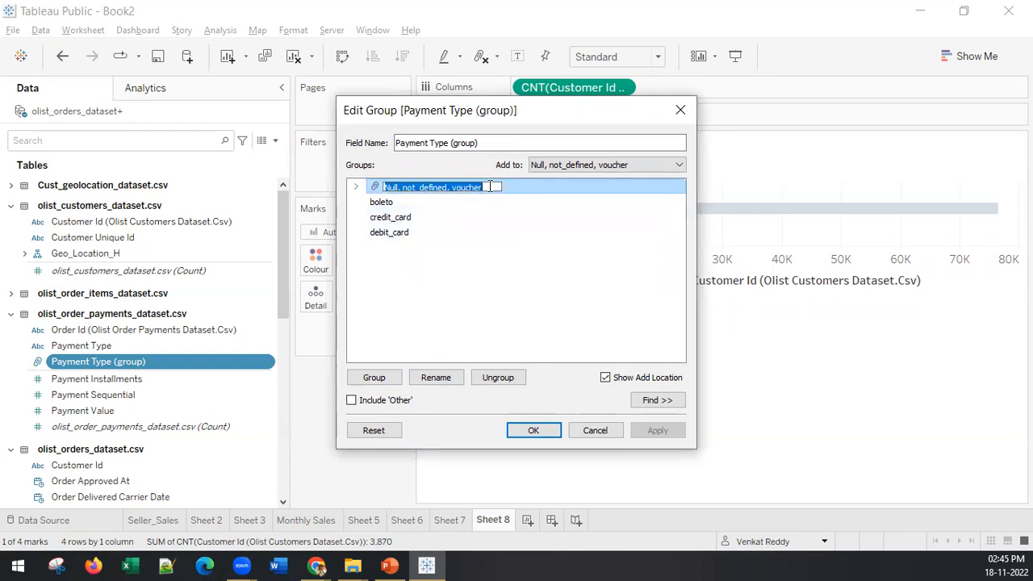
text(Ot)
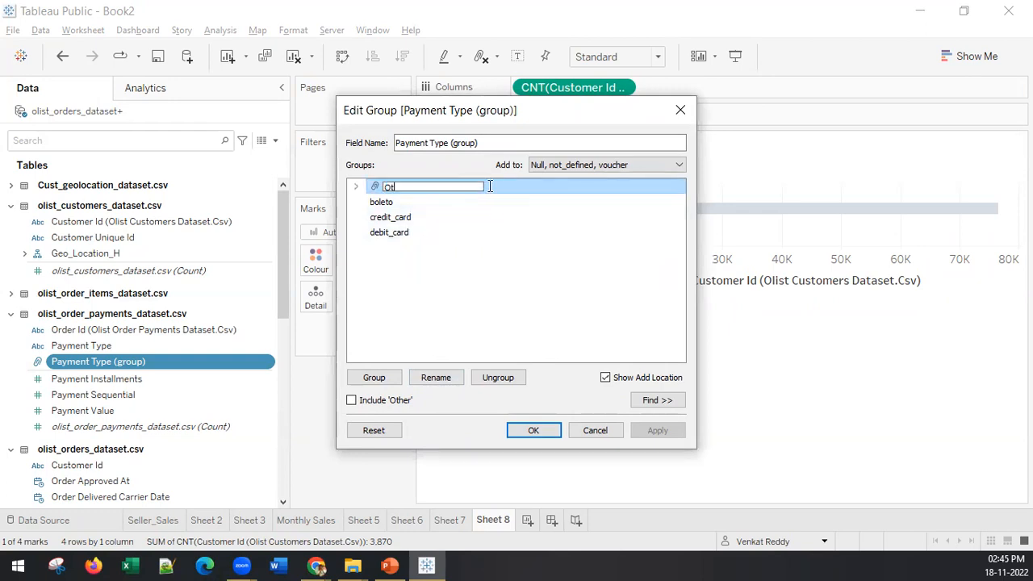
text(her_paym)
key(BackSpace)
key(BackSpace)
text(yment Met)
key(BackSpace)
key(BackSpace)
key(BackSpace)
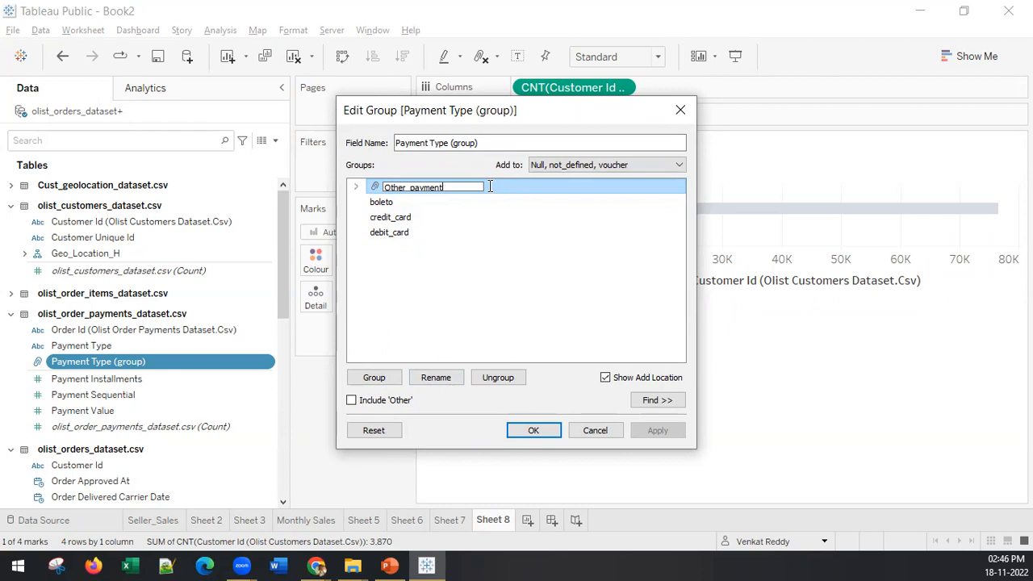
click(530, 432)
click(530, 431)
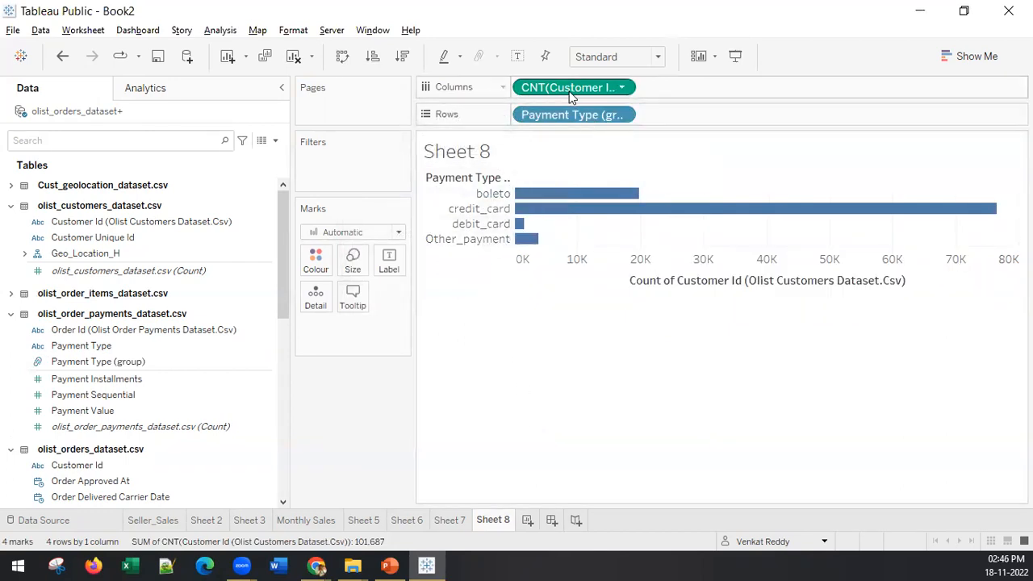
Step: Label the payment type bars with the customer count and fit the chart to Entire View
drag(569, 87, 390, 269)
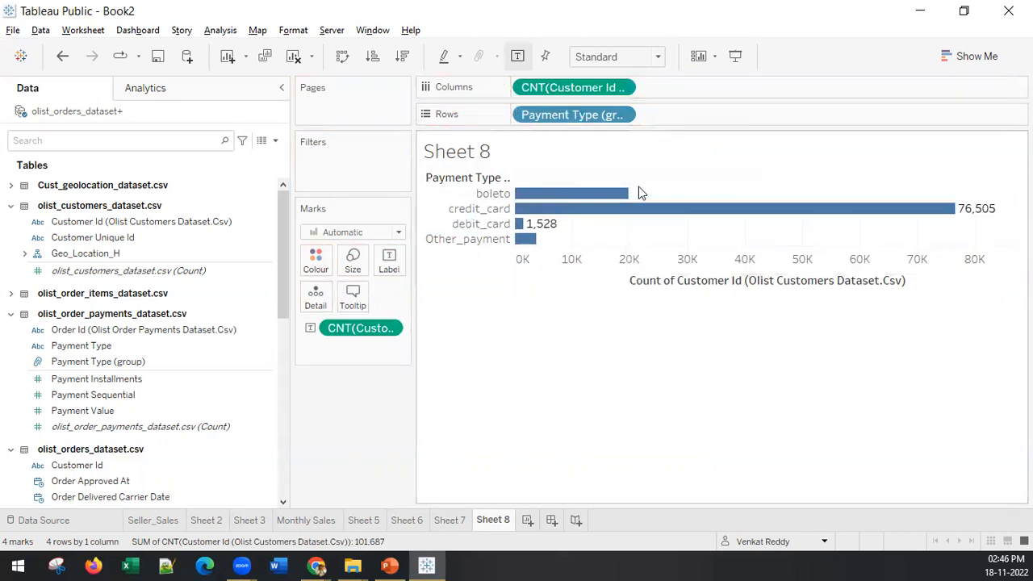
mouse_move(526, 241)
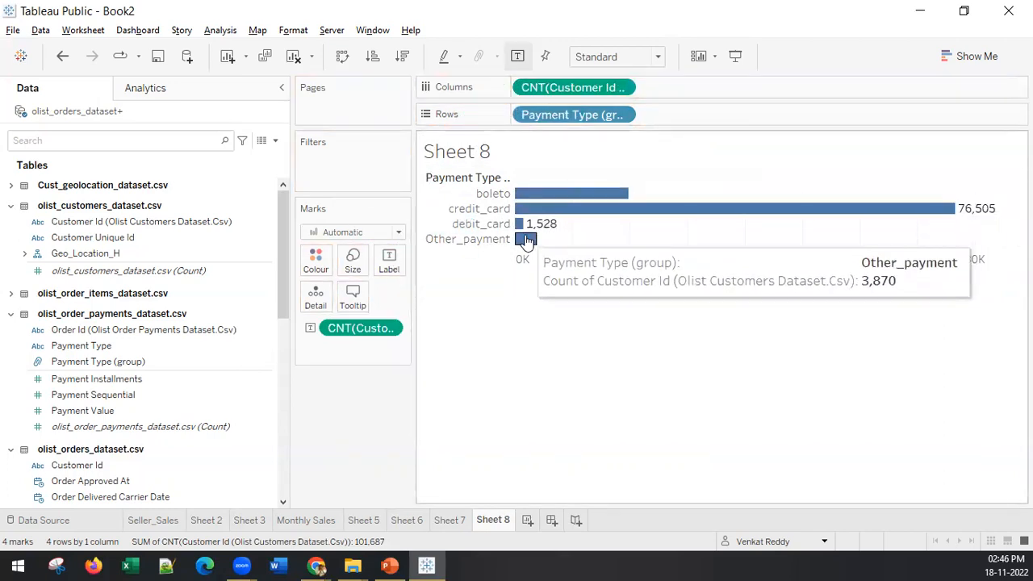
click(630, 58)
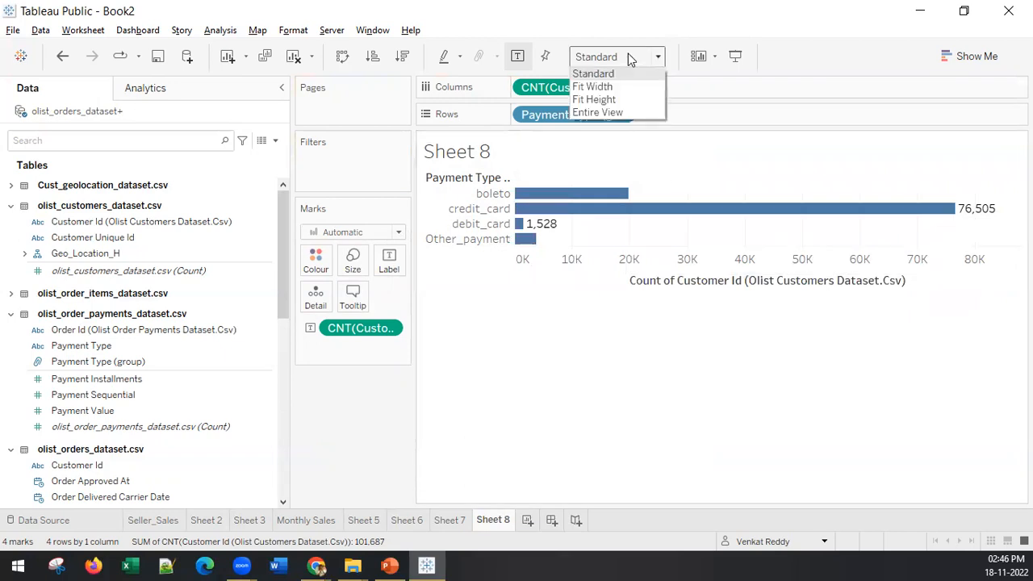
click(617, 112)
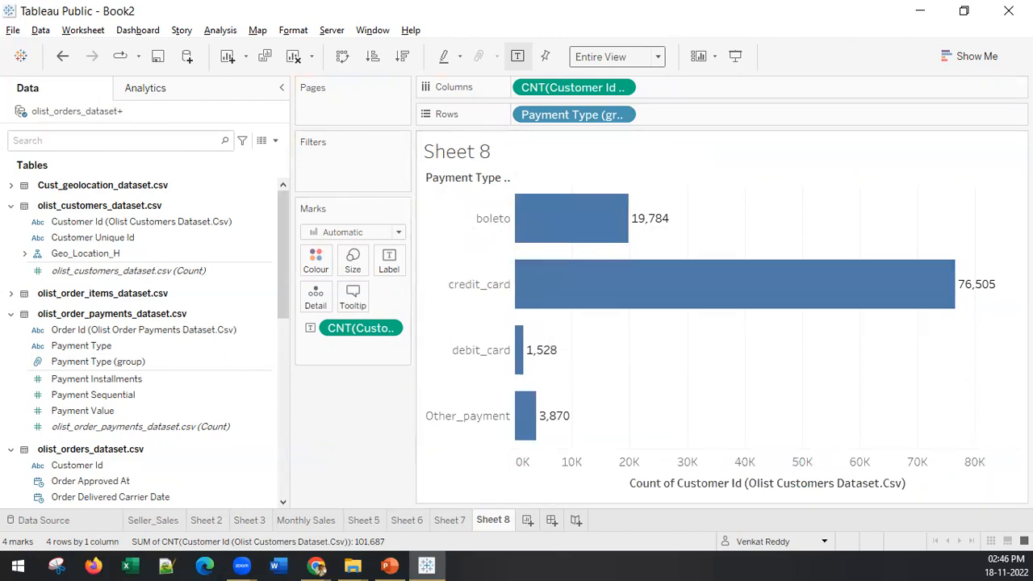
Step: Add a new worksheet and plot Geolocation City from Cust_geolocation_dataset.csv as a map
click(390, 565)
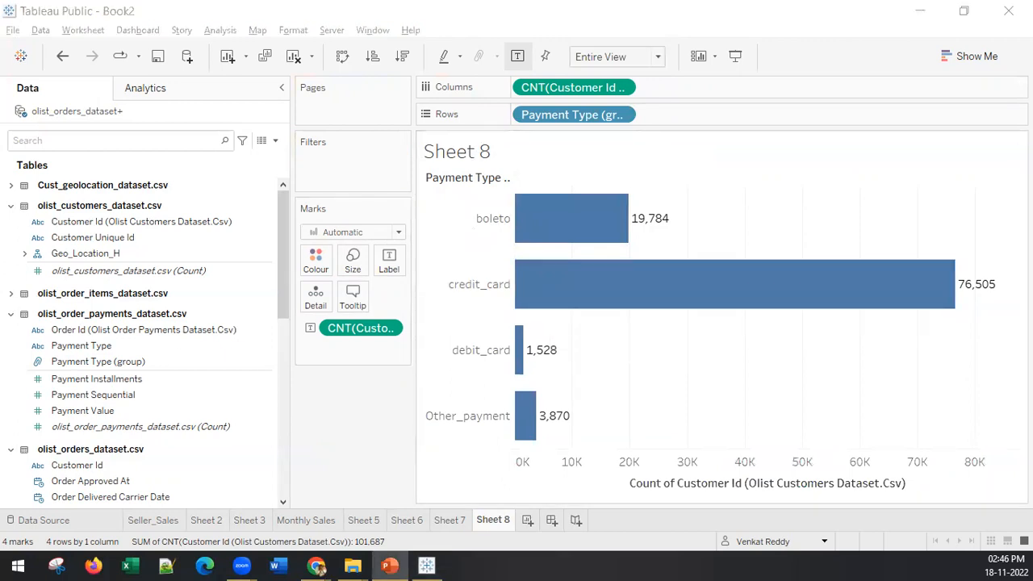
click(527, 521)
drag(225, 362, 228, 376)
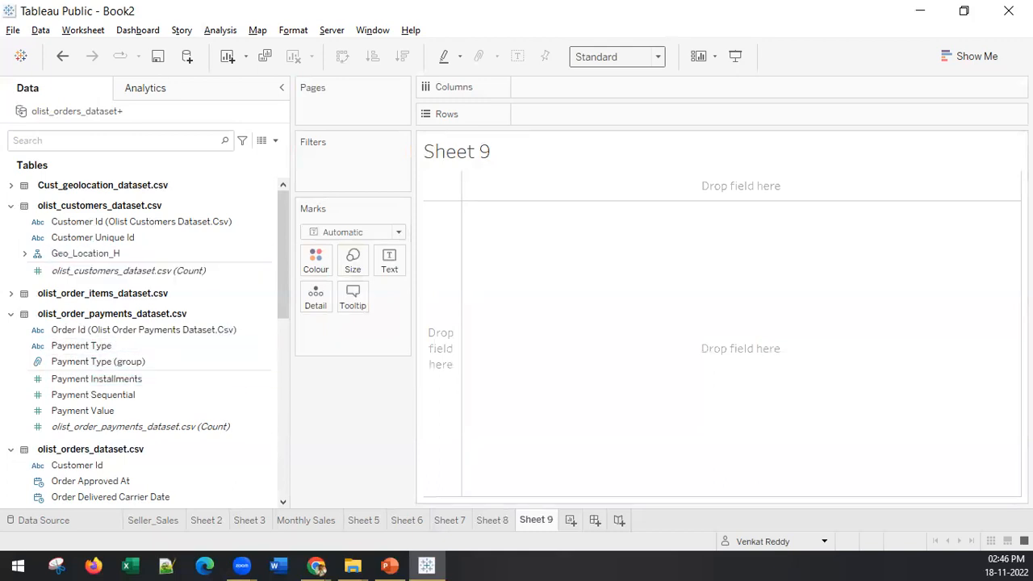
click(13, 187)
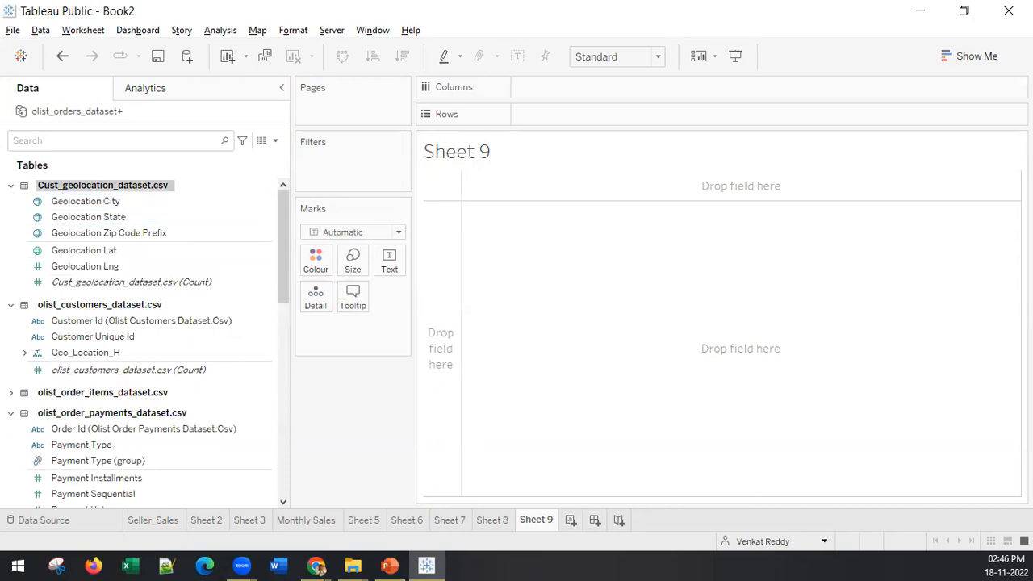
click(68, 202)
drag(68, 203, 774, 421)
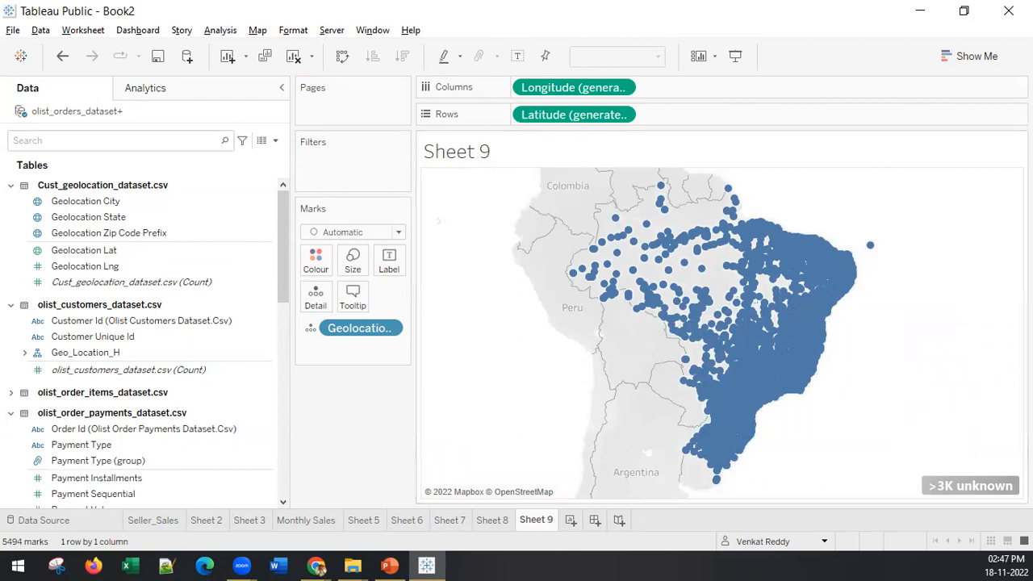
Step: Add Customer Id from olist_customers_dataset.csv to the rows of the city map
click(86, 324)
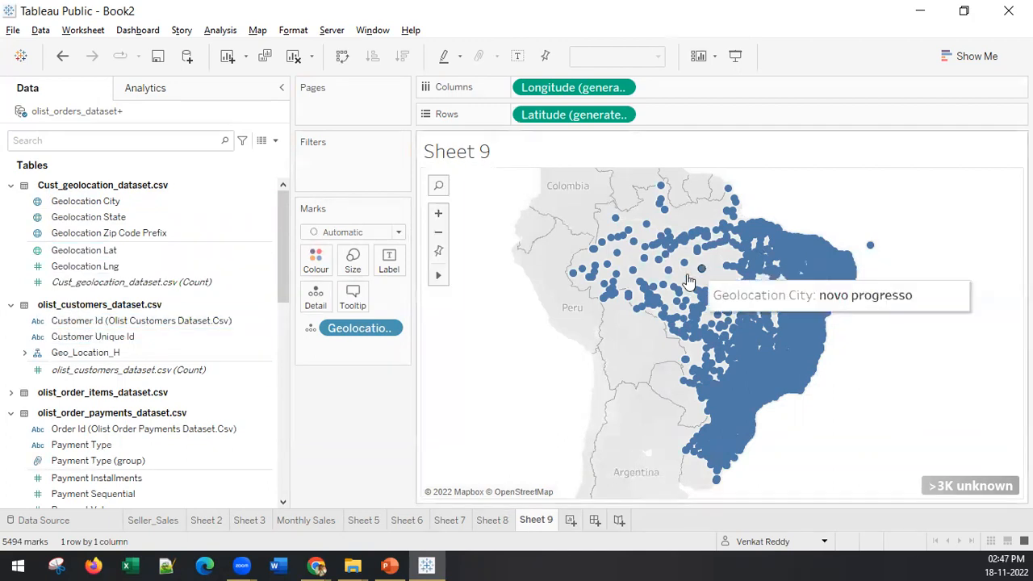
click(102, 324)
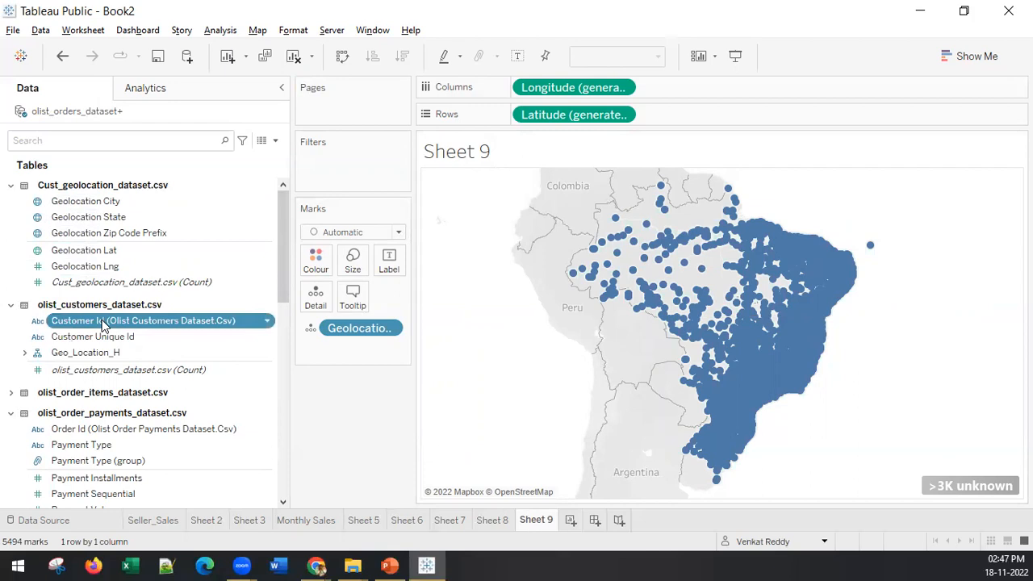
double_click(102, 323)
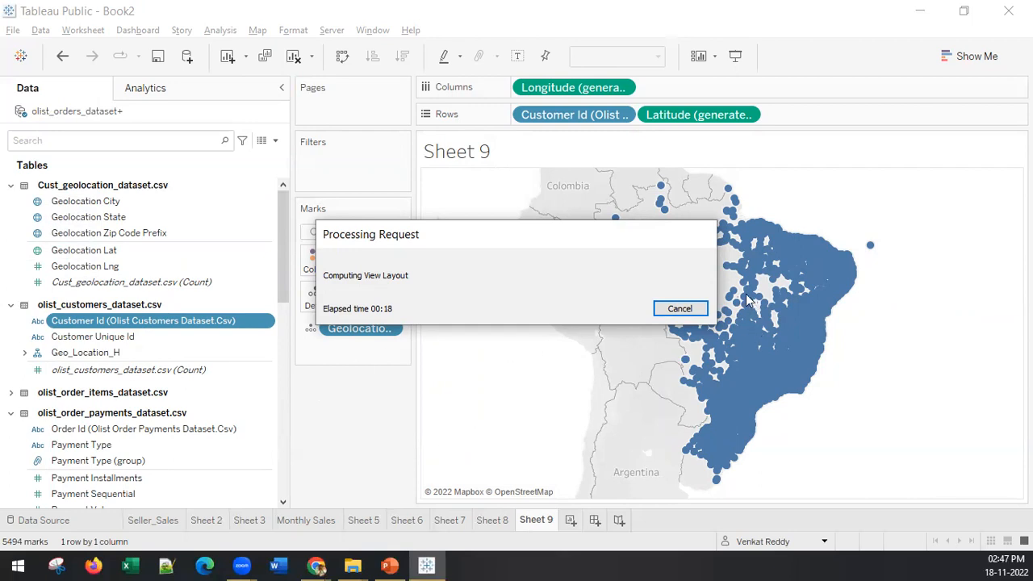
click(680, 309)
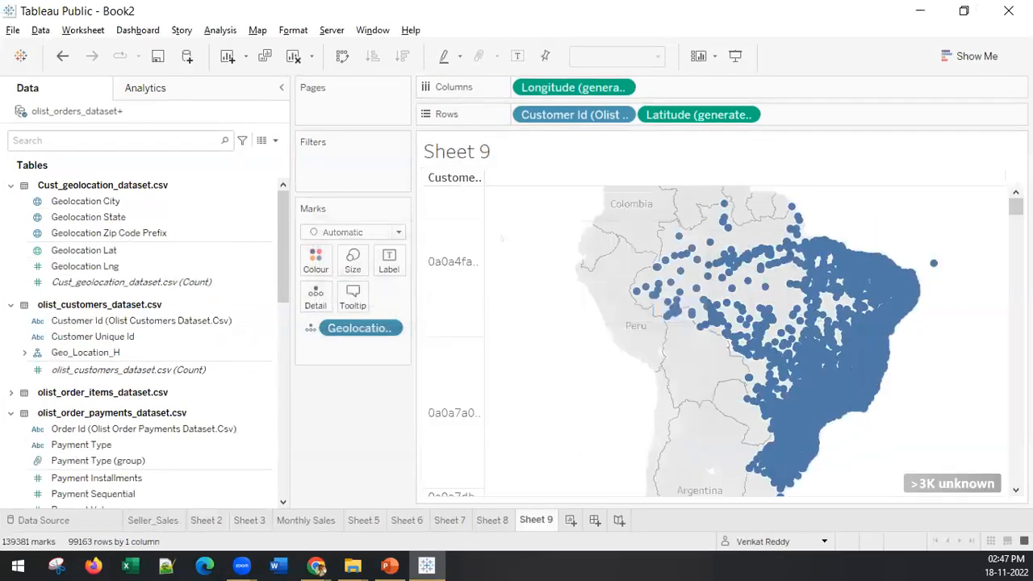
Step: Aggregate Customer Id as Count and use it to size the map marks
right_click(564, 117)
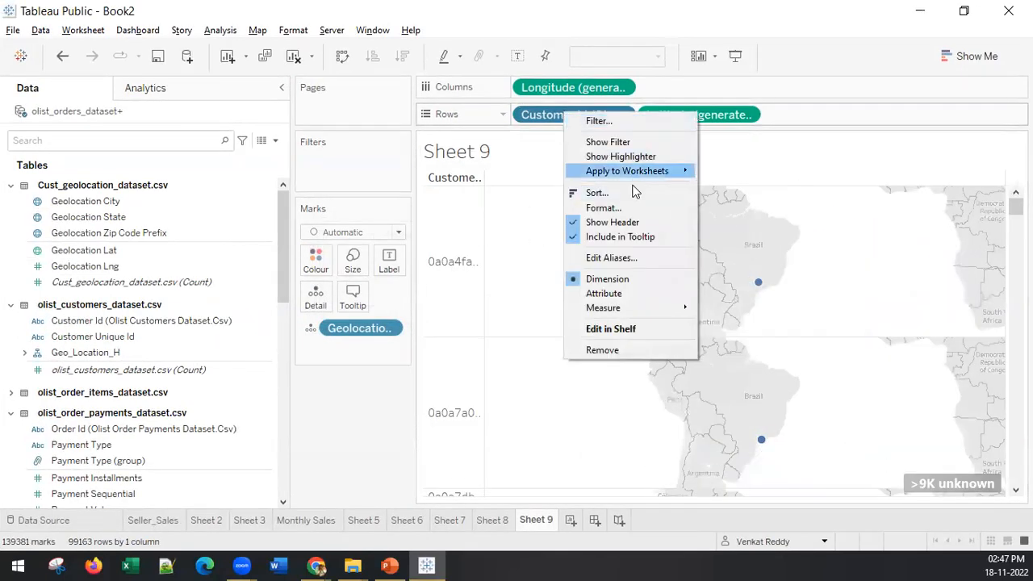
mouse_move(637, 312)
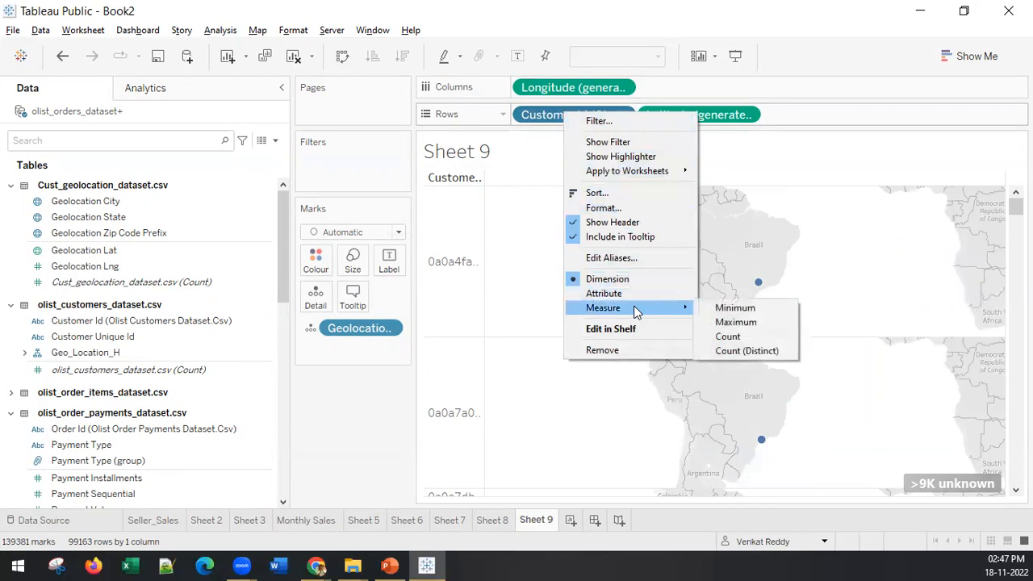
click(767, 335)
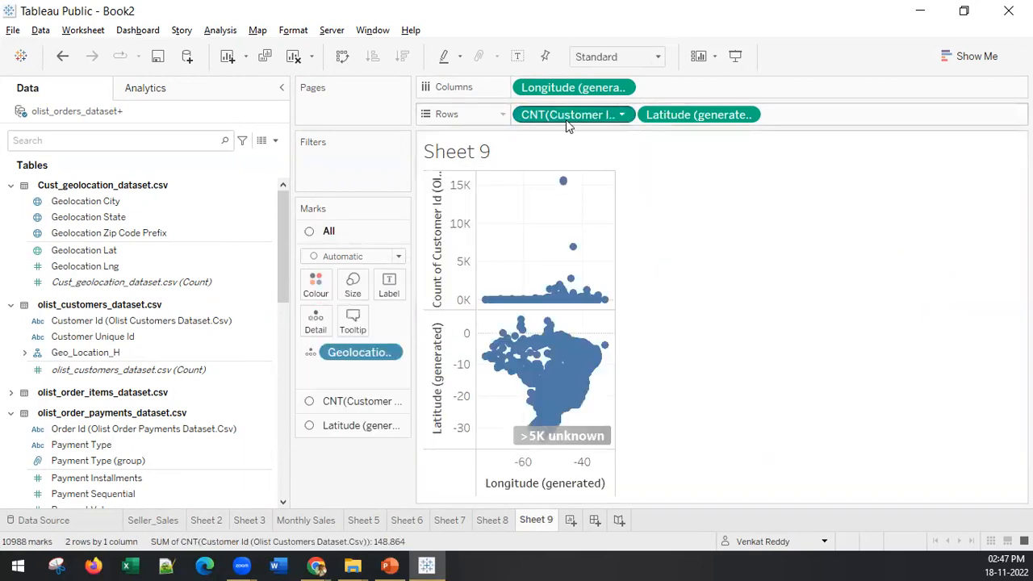
drag(510, 155, 355, 288)
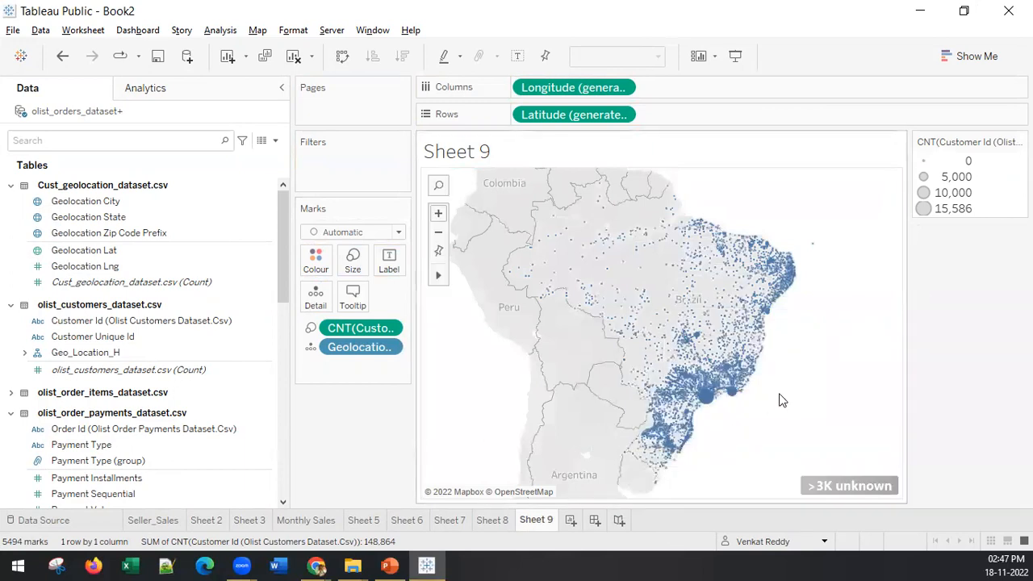
Step: Examine the unknown cities' location matches and the State/Province options in Edit Locations, then close it
click(852, 482)
click(453, 217)
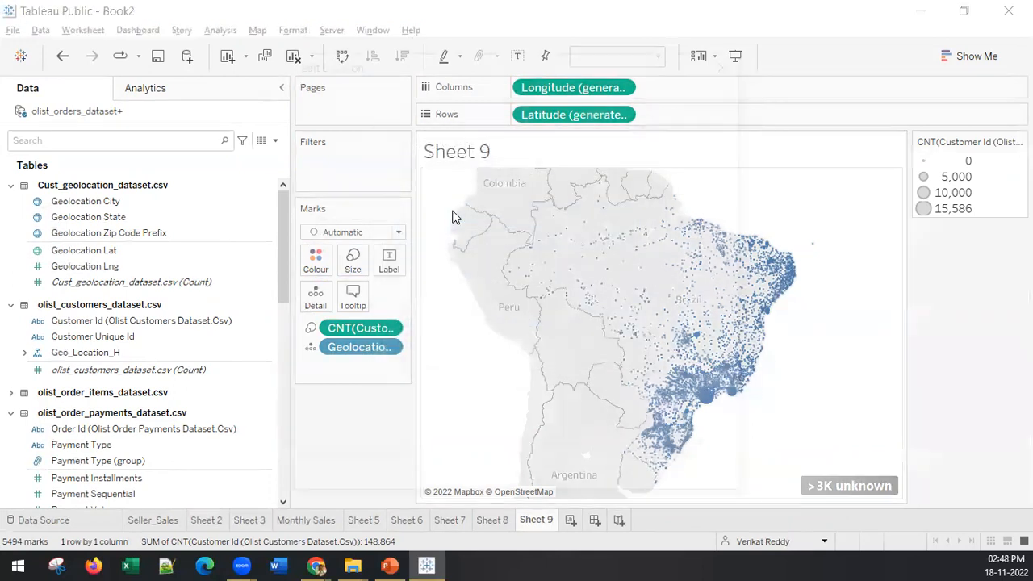
scroll(446, 320, down, 10)
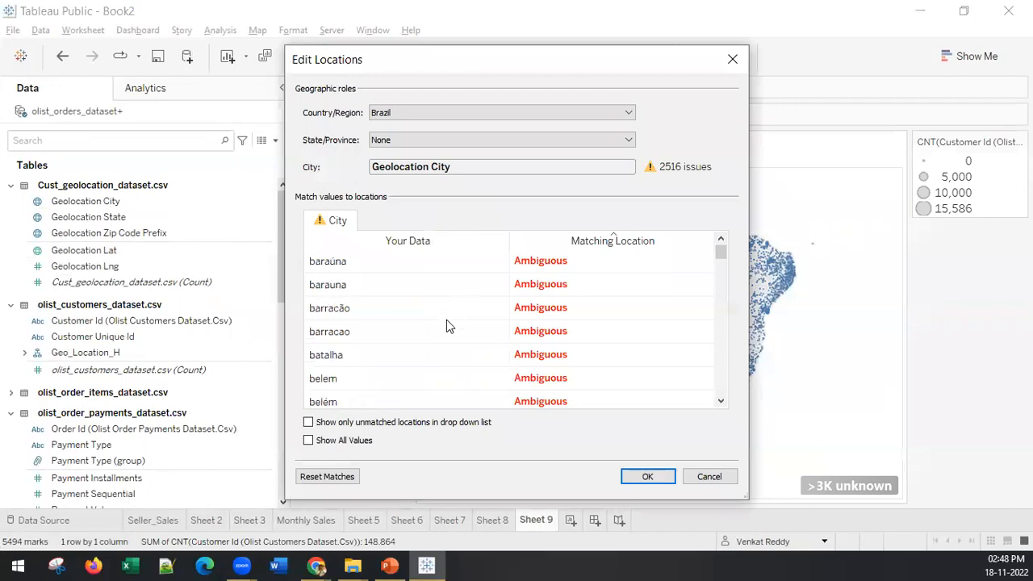
scroll(446, 319, up, 10)
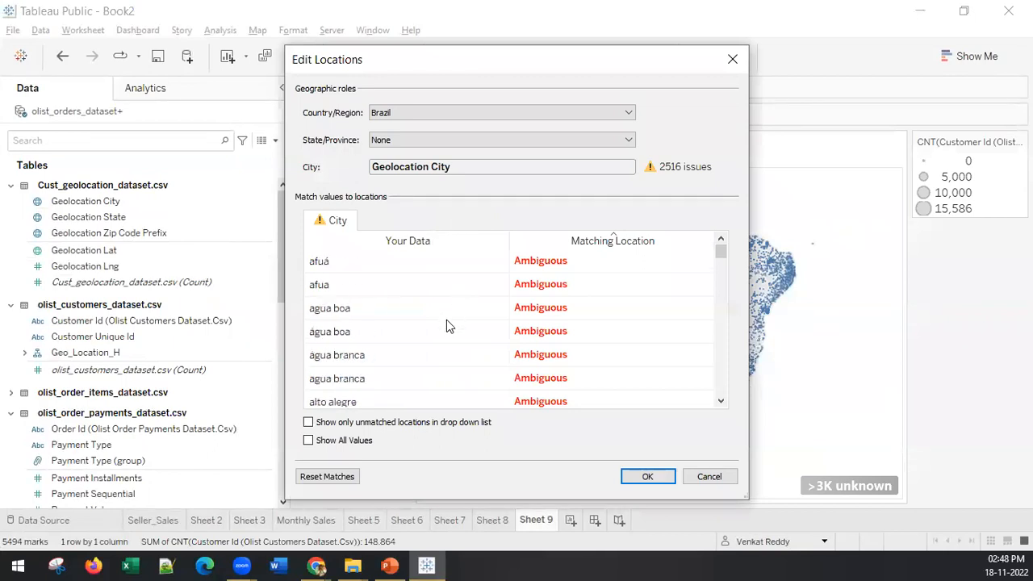
click(449, 142)
click(448, 145)
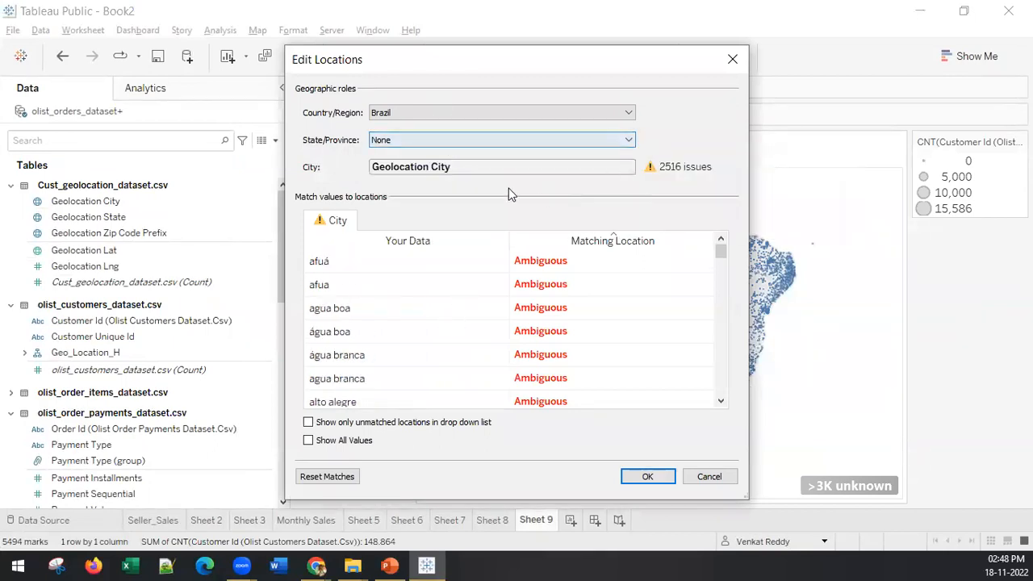
click(732, 69)
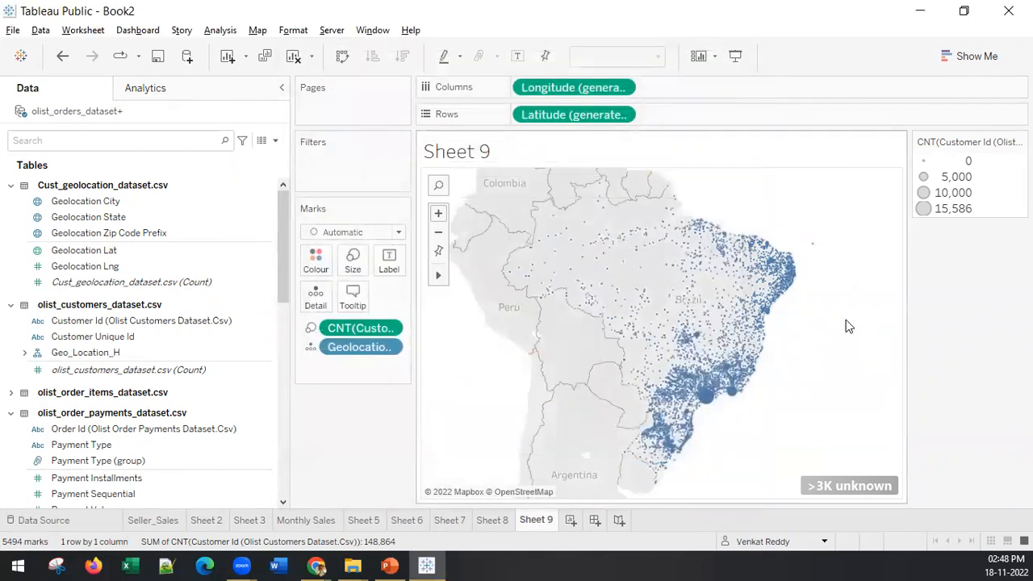
Step: Remove Geolocation City and the generated latitude and longitude from the sheet, and map Geolocation Zip Code Prefix instead
click(48, 201)
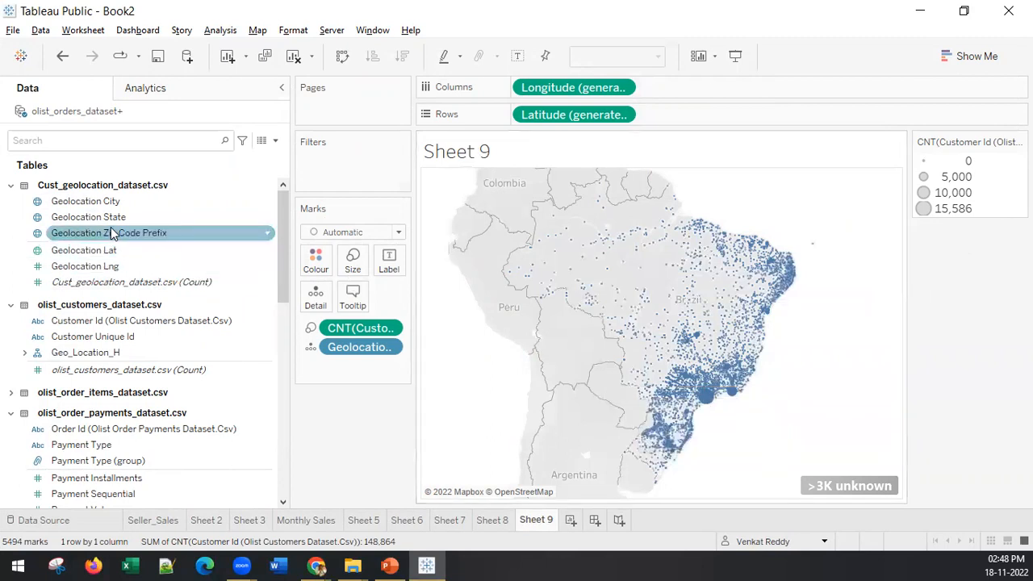
drag(575, 115, 359, 435)
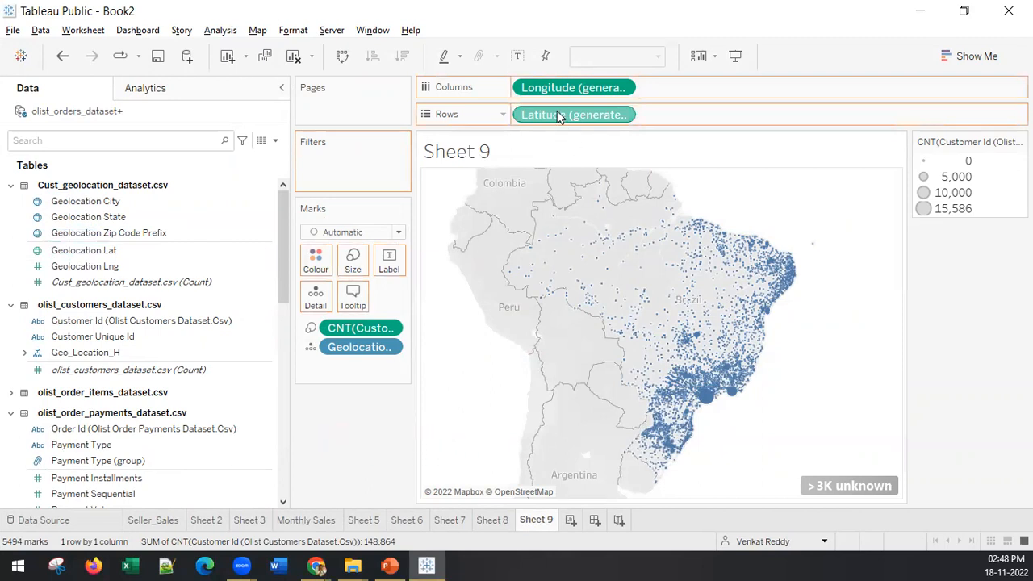
drag(557, 90, 353, 442)
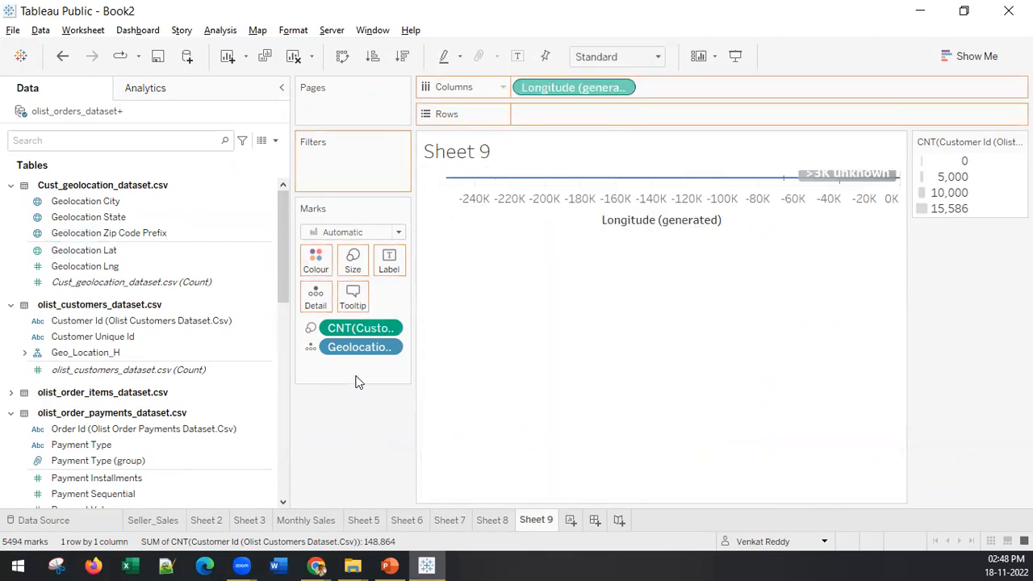
drag(351, 348, 108, 230)
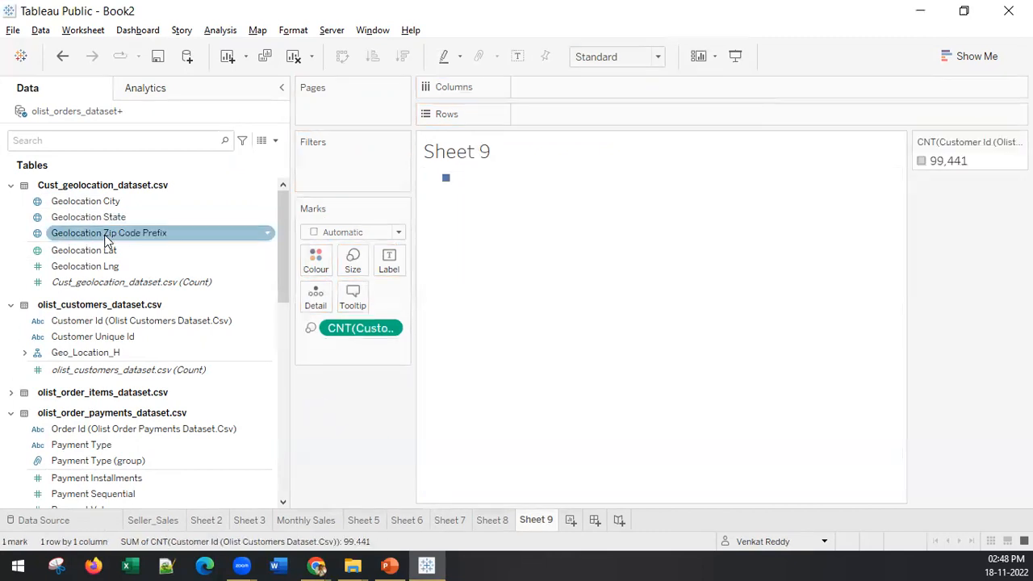
double_click(108, 233)
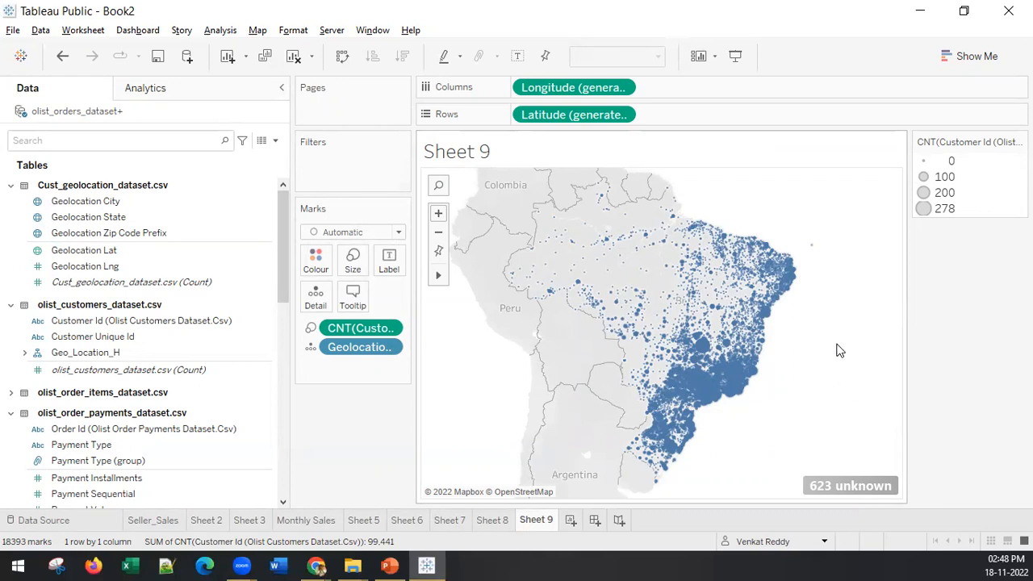
Step: Select the northern, middle and southern bands of zip code marks in turn to examine how Brazil could be divided into regions
drag(836, 346, 509, 179)
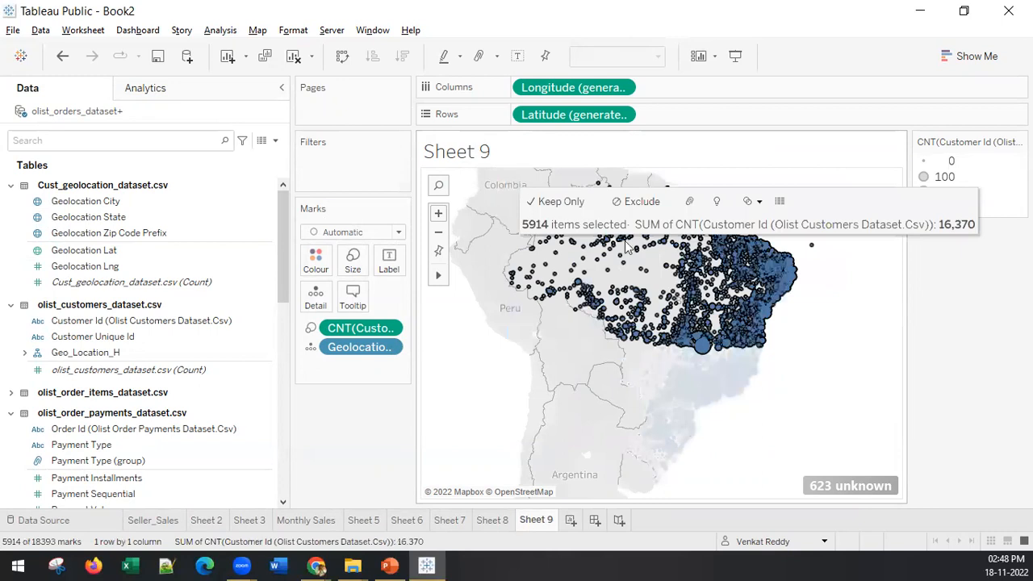
click(831, 374)
drag(826, 345, 536, 170)
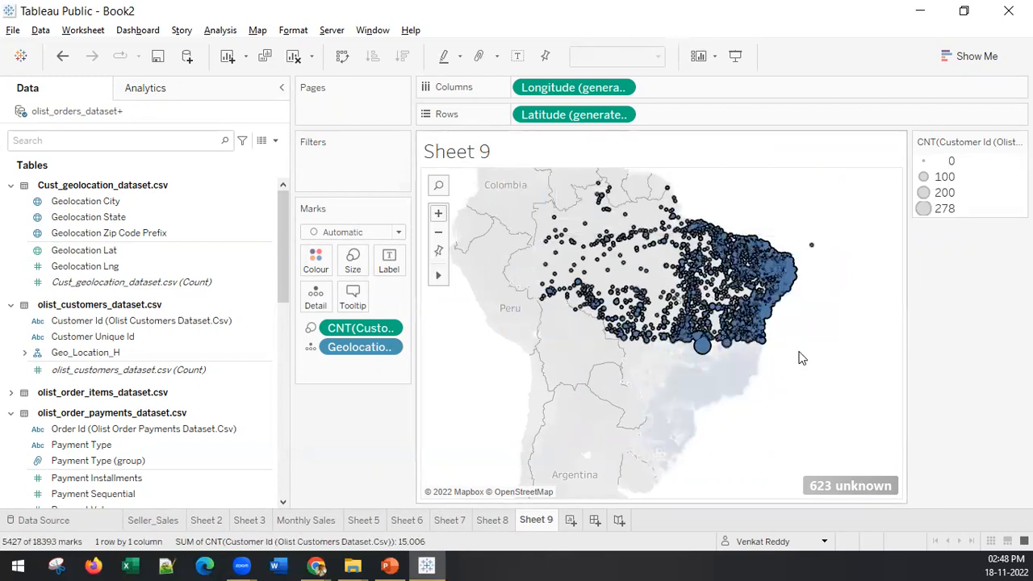
drag(796, 388, 555, 324)
drag(739, 481, 452, 363)
click(807, 310)
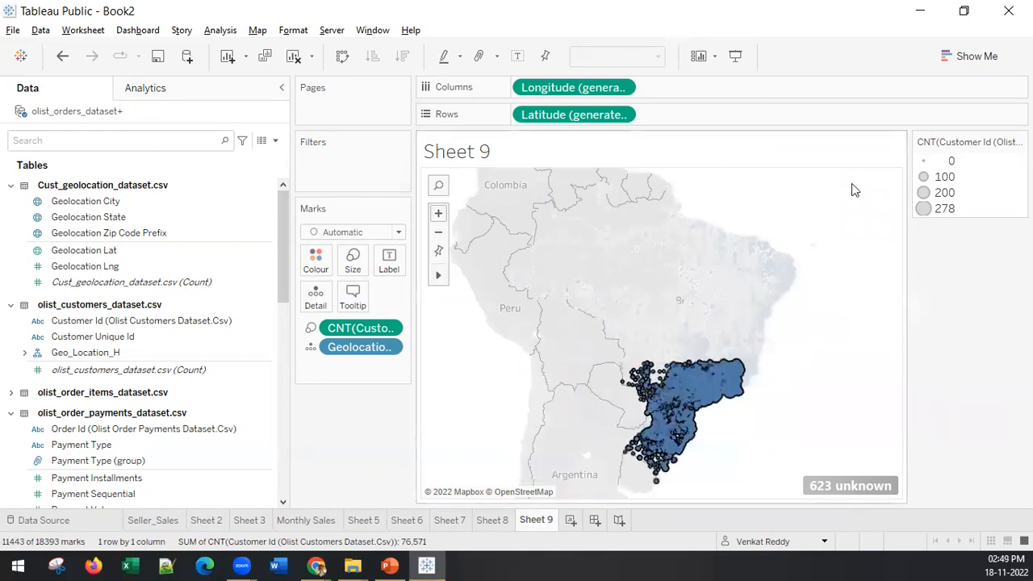
drag(859, 332, 587, 174)
drag(844, 394, 516, 307)
drag(725, 477, 525, 410)
drag(844, 386, 547, 281)
click(807, 231)
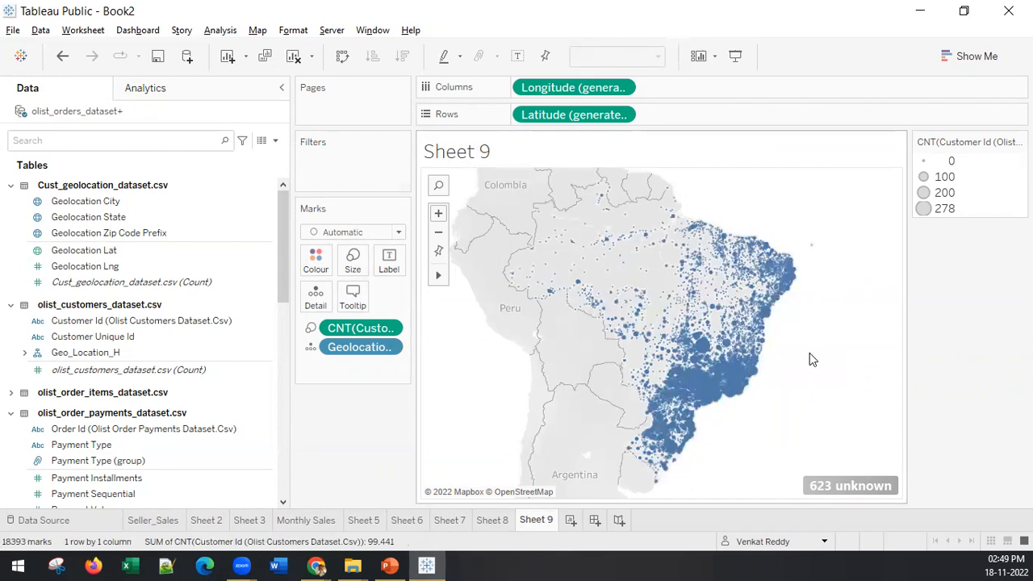
drag(857, 332, 563, 207)
drag(797, 425, 563, 319)
drag(710, 481, 550, 423)
click(867, 395)
Step: Select the zip code marks across northern Brazil and combine them into a group
drag(843, 329, 475, 170)
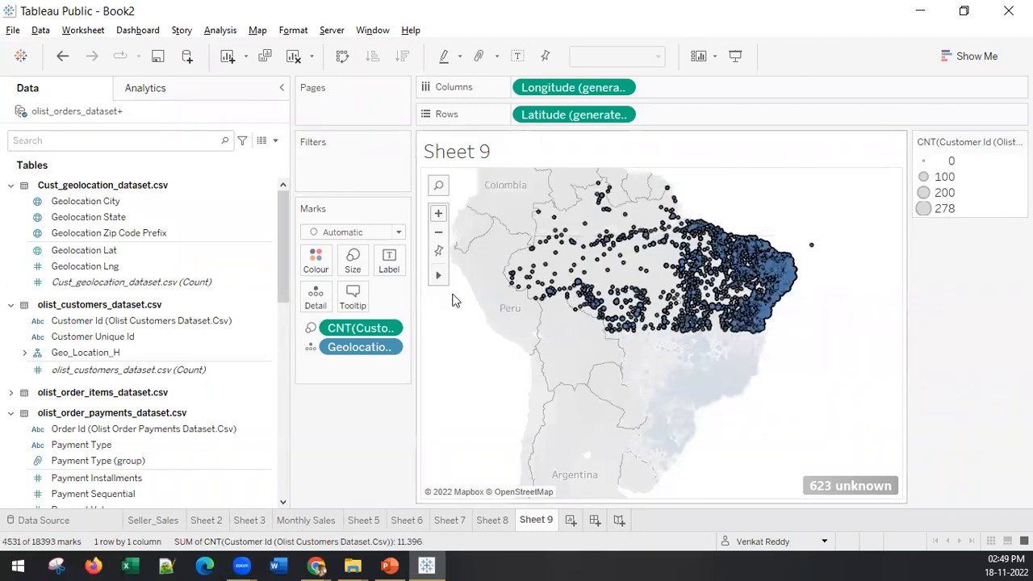
right_click(770, 269)
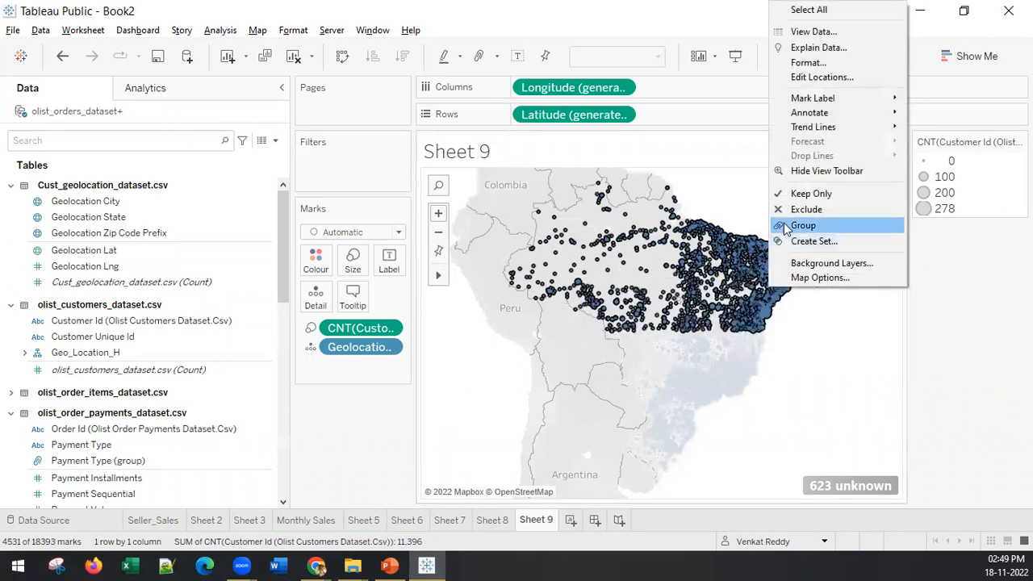
click(783, 225)
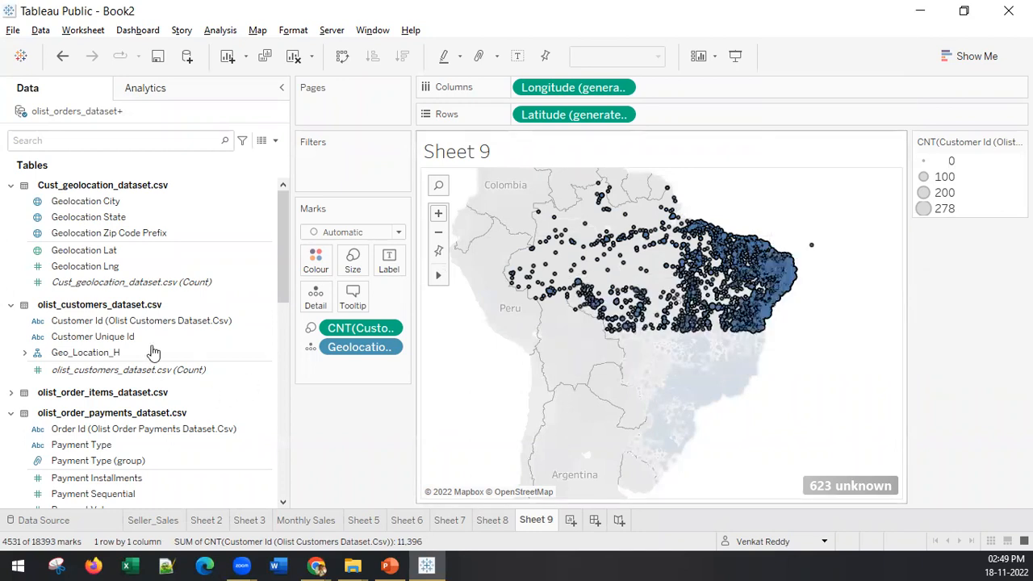
click(126, 250)
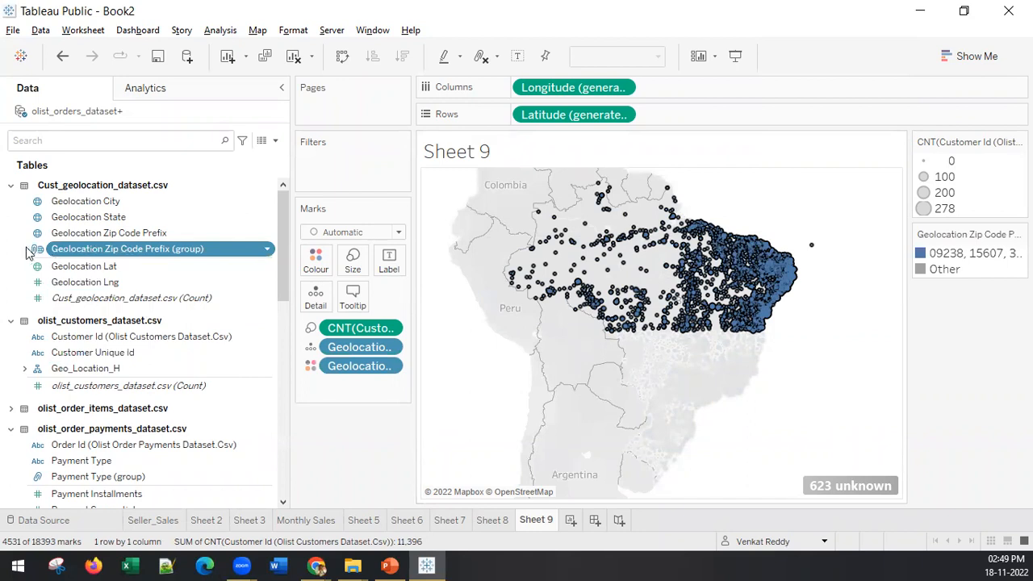
Step: Filter the map by Geolocation Zip Code Prefix (group), keeping both the northern group and Other included
drag(63, 255, 337, 168)
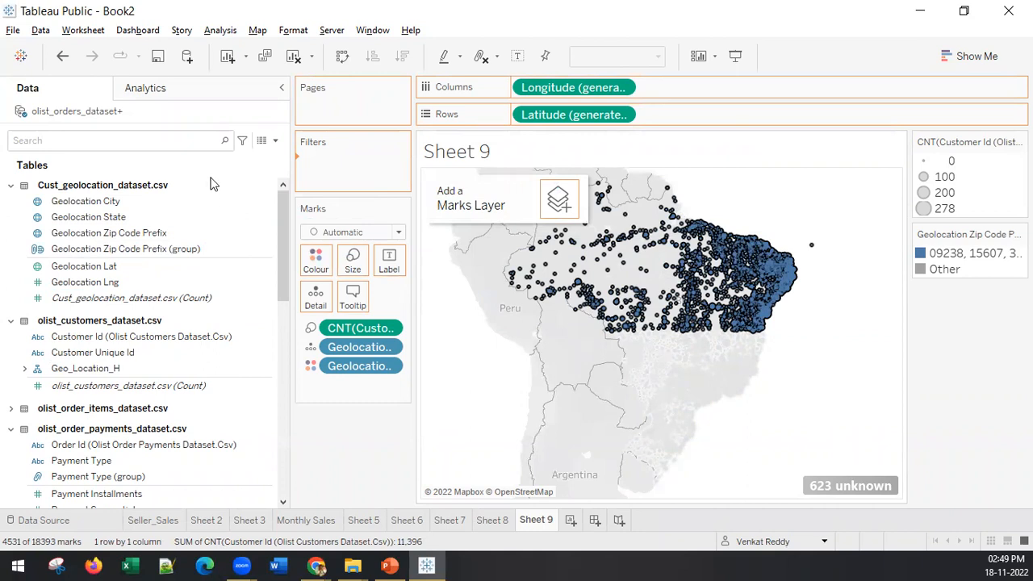
click(669, 512)
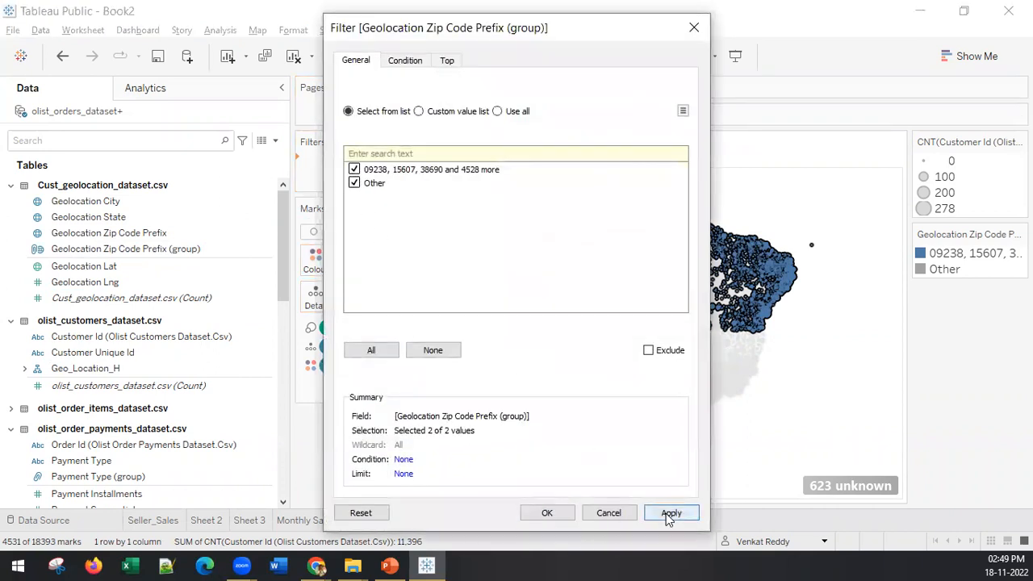
click(533, 515)
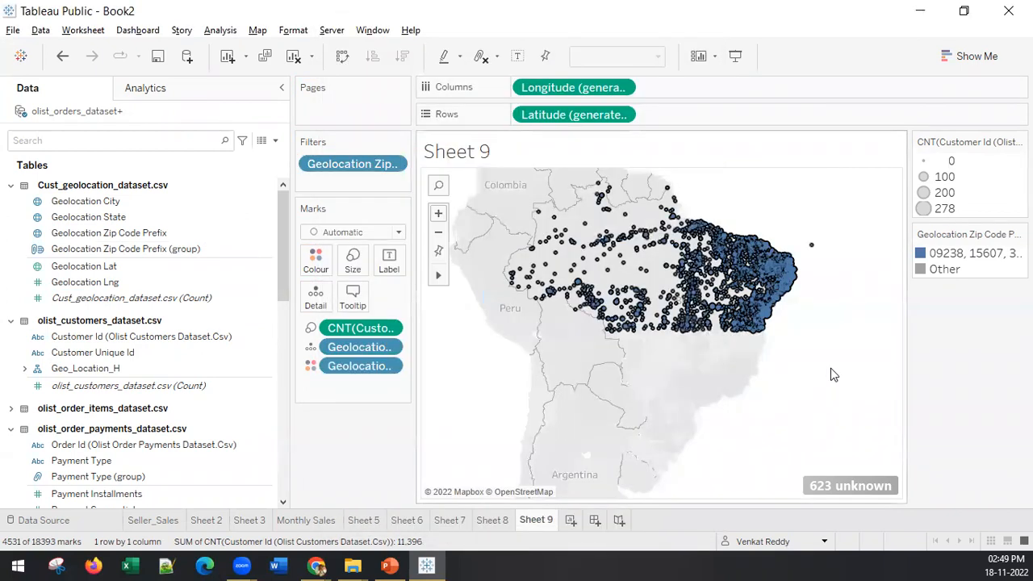
click(830, 368)
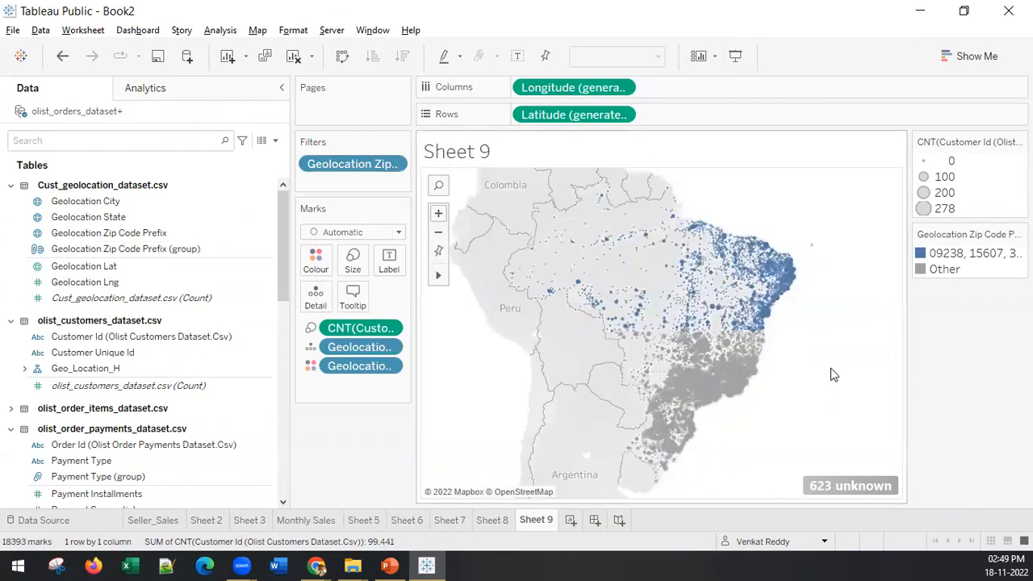
Step: Show the zip code group filter beside the map and limit the view to the Other group
right_click(371, 168)
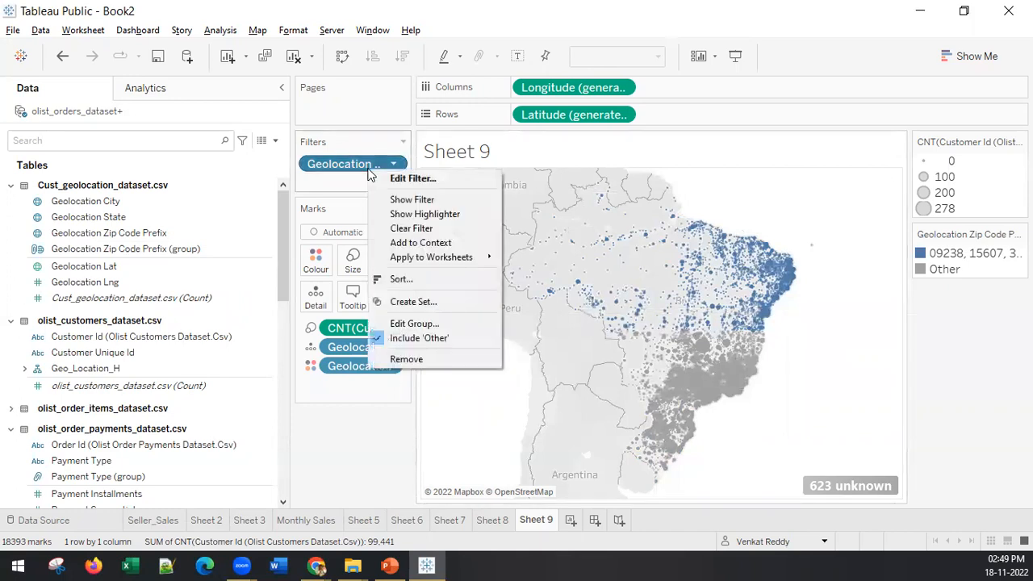
click(396, 201)
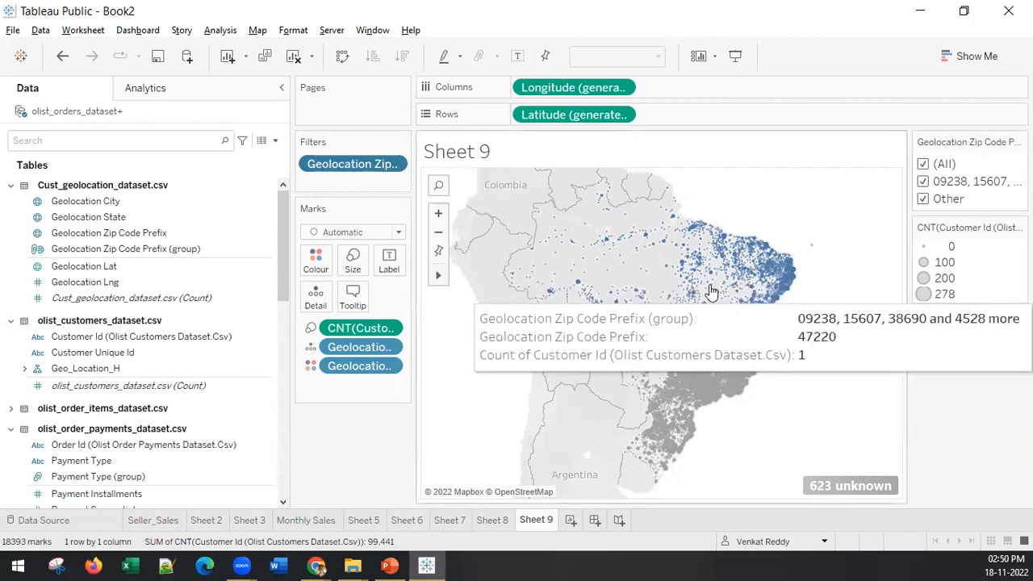
click(923, 198)
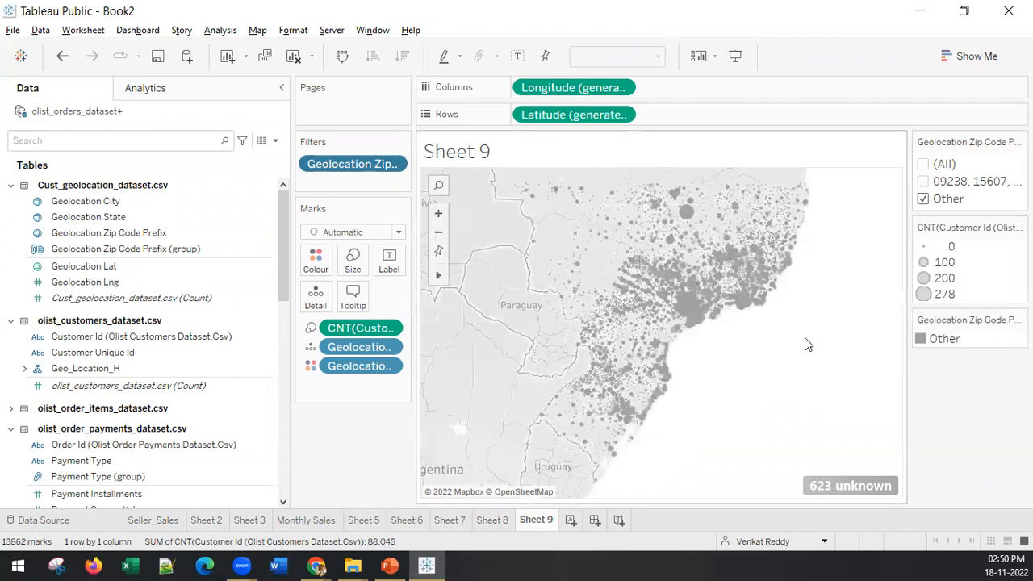
Step: Try to group the upper band of the remaining Other zip code marks, and undo the grouping
drag(842, 330, 555, 192)
click(555, 192)
drag(842, 313, 420, 173)
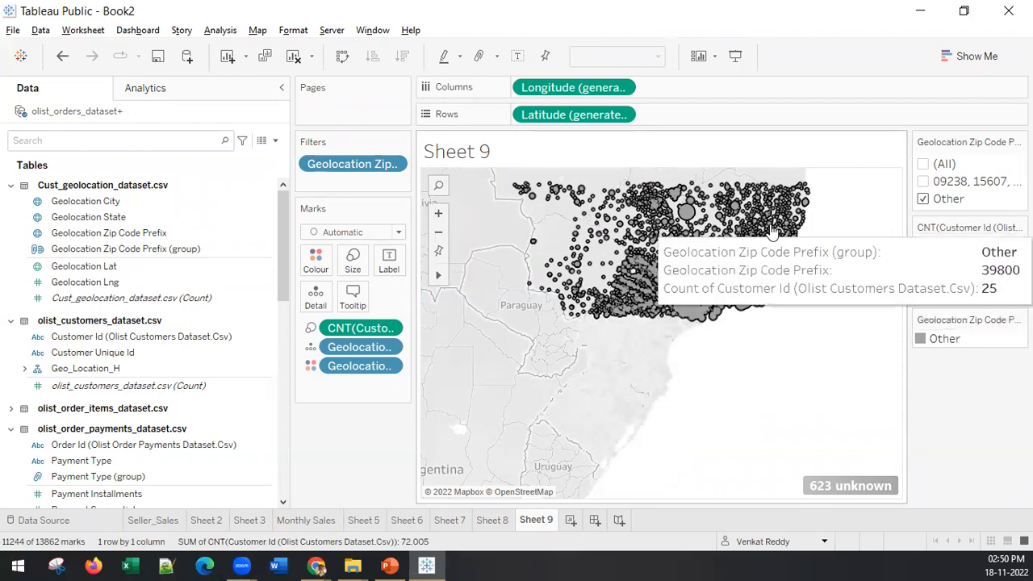
mouse_move(771, 233)
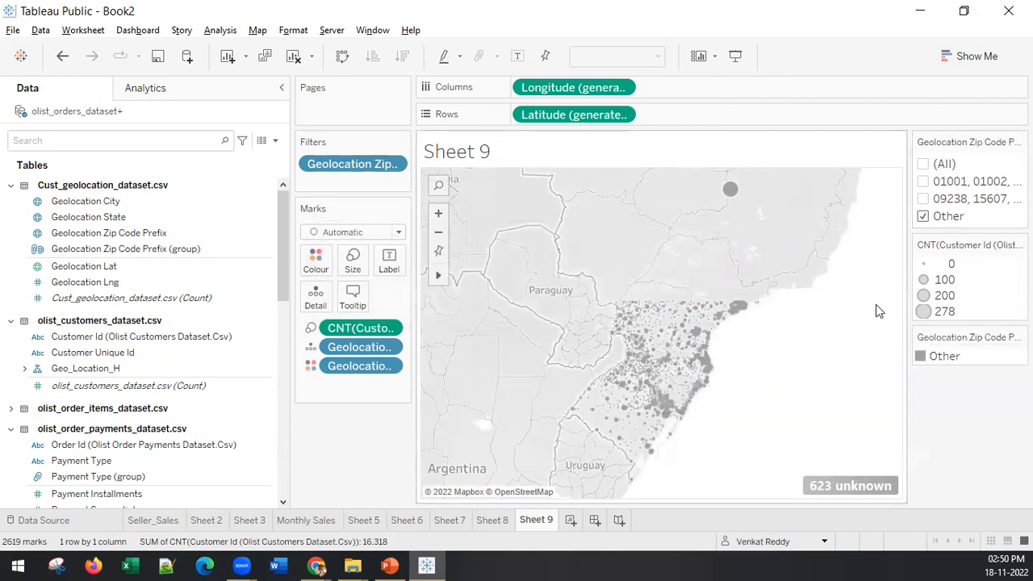
mouse_move(729, 194)
key(ctrl+z)
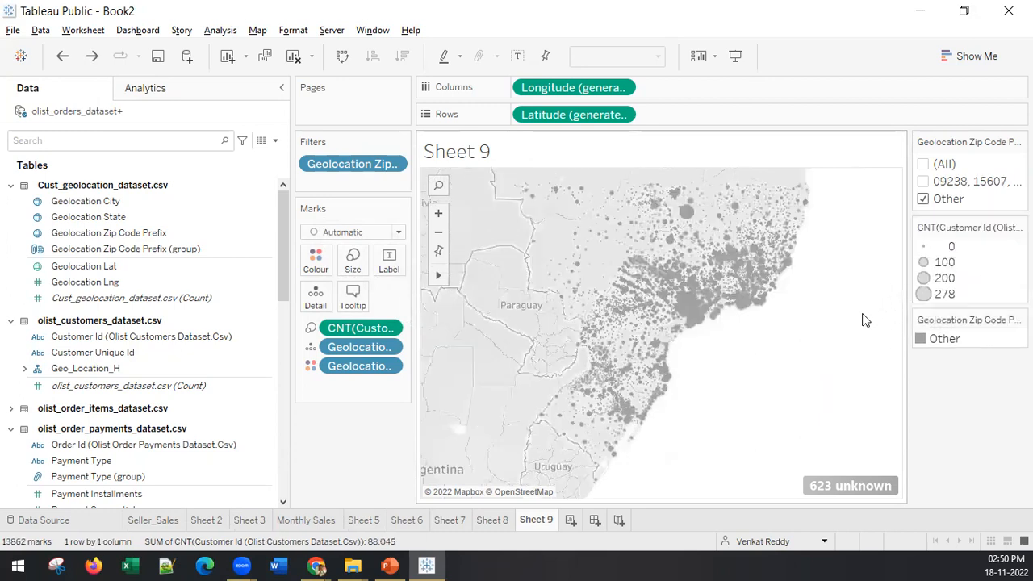
Step: Select the upper band of the displayed Other marks, down to just below the dense coastal cluster, and combine them into a group
drag(863, 311, 454, 179)
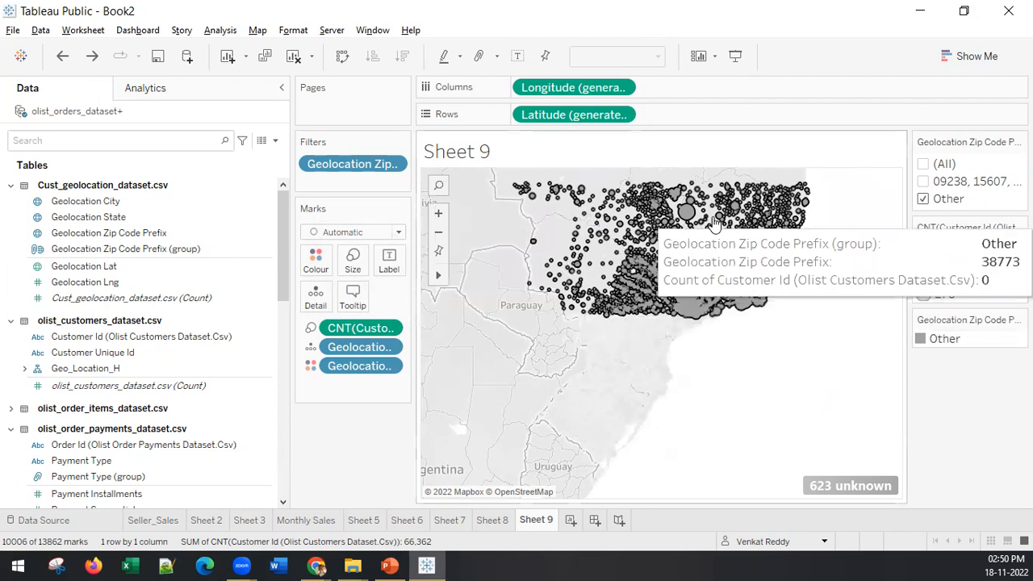
right_click(773, 219)
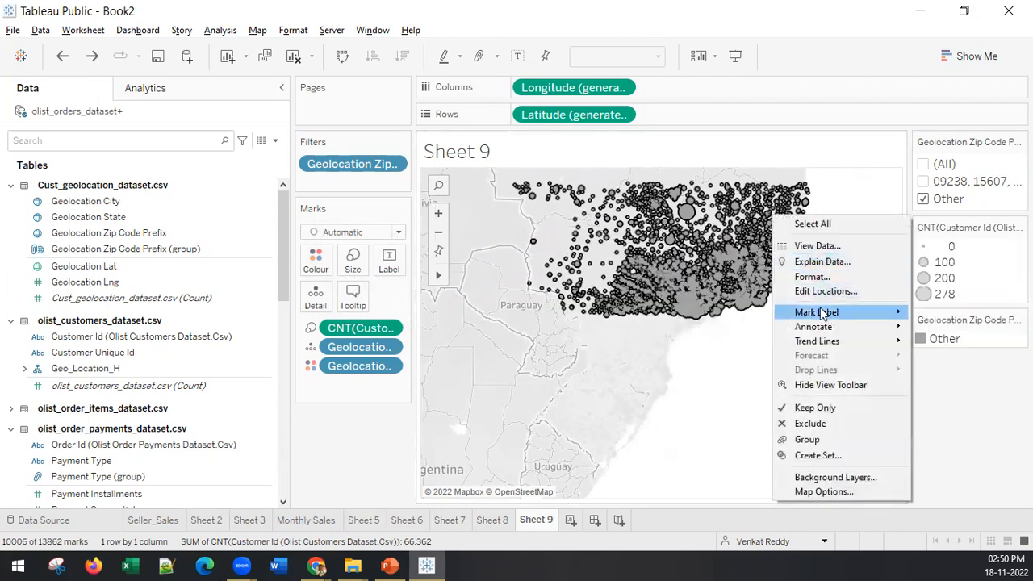
click(817, 443)
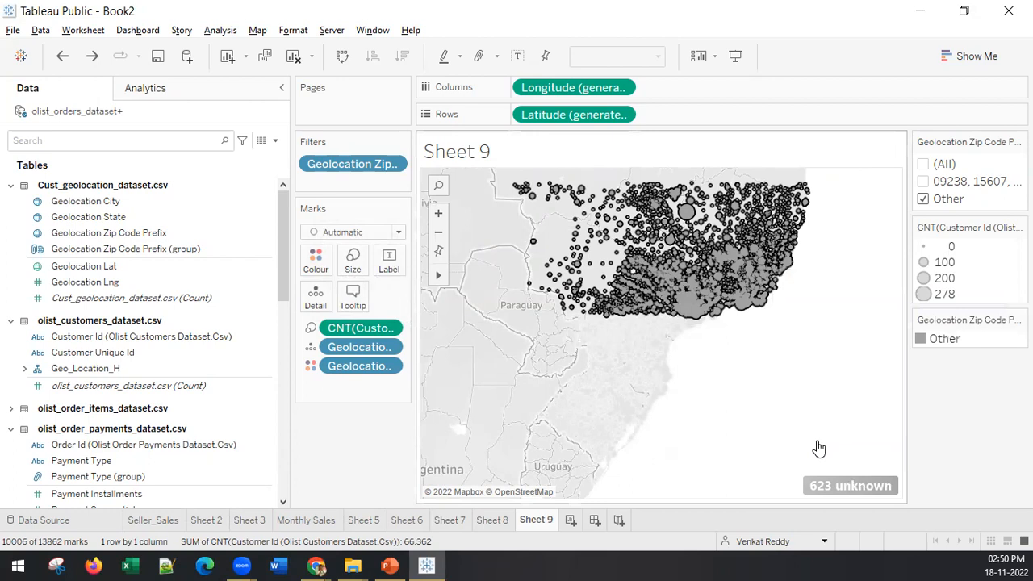
click(960, 200)
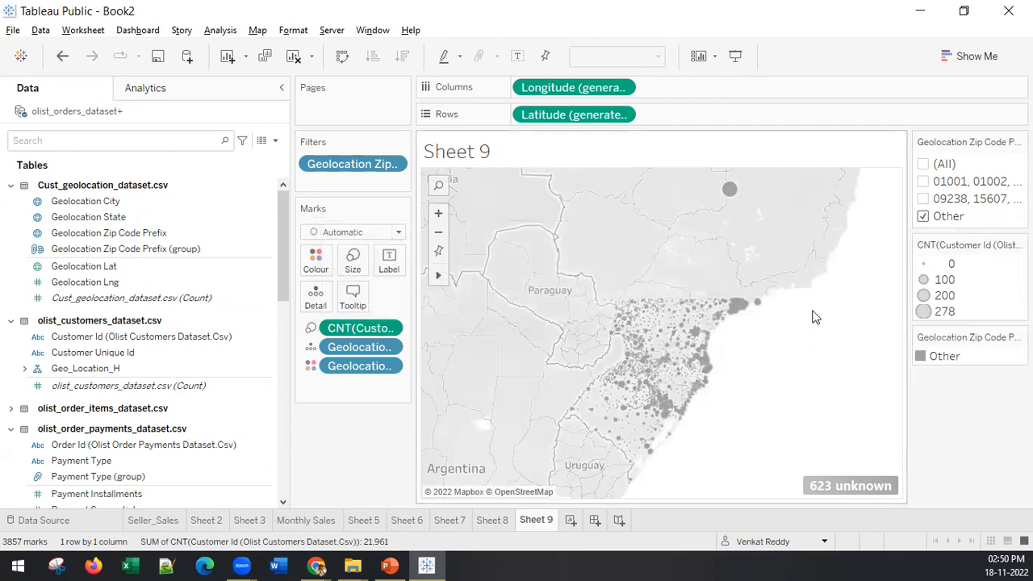
Step: Edit Geolocation Zip Code Prefix (group) and rename the group starting with 01001, 01002, 01003 as Region1
click(88, 300)
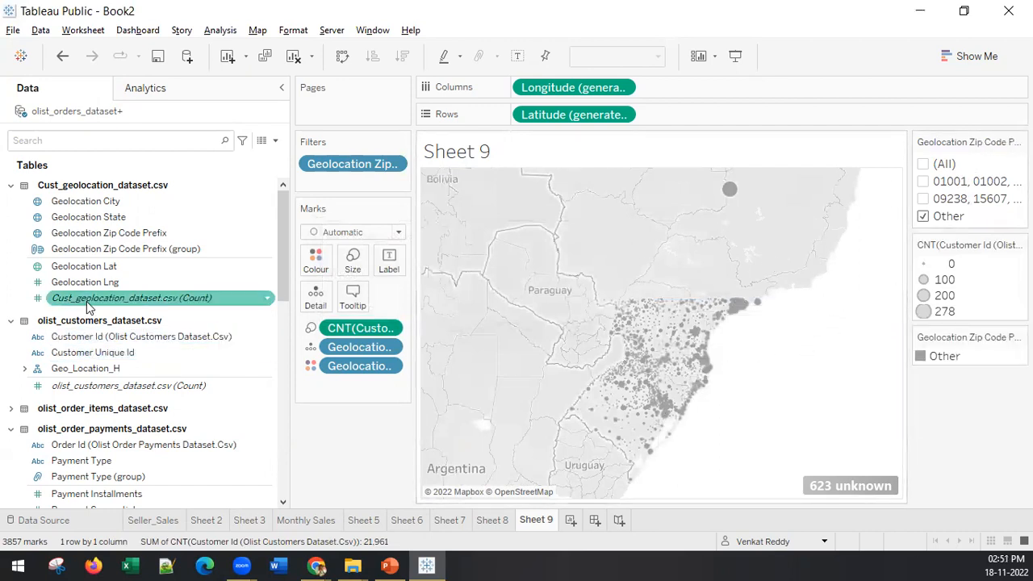
click(81, 251)
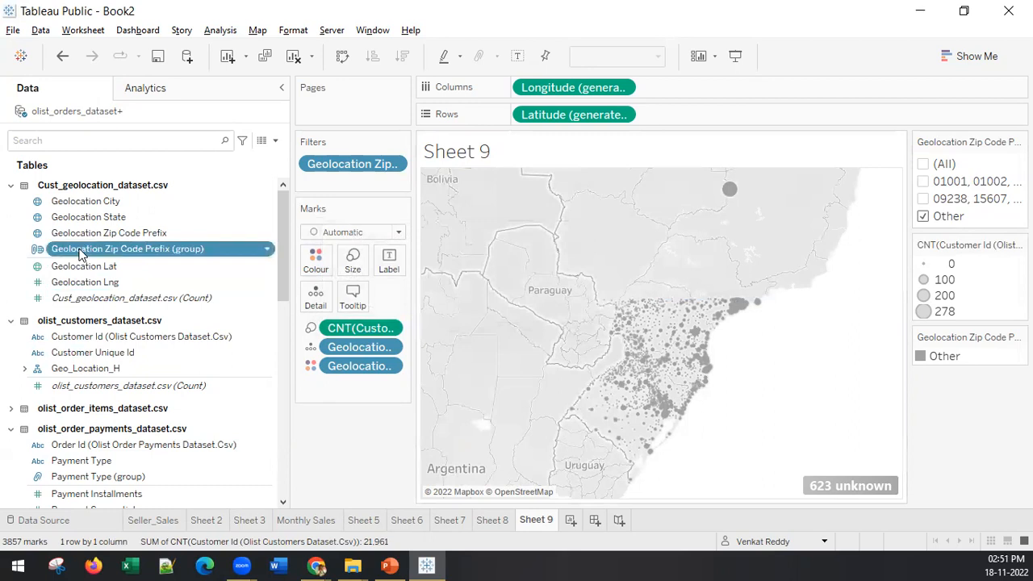
right_click(79, 254)
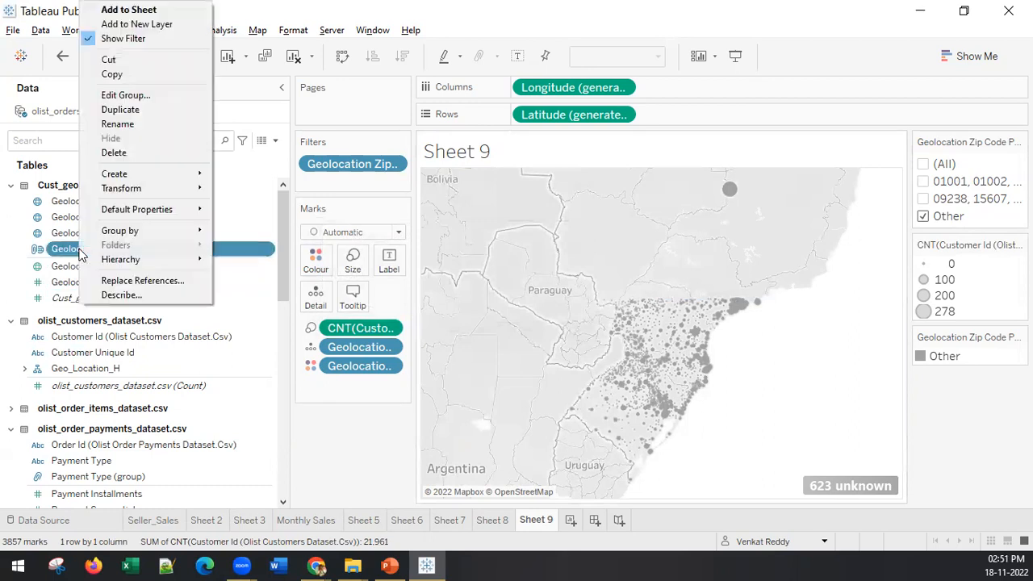
click(129, 96)
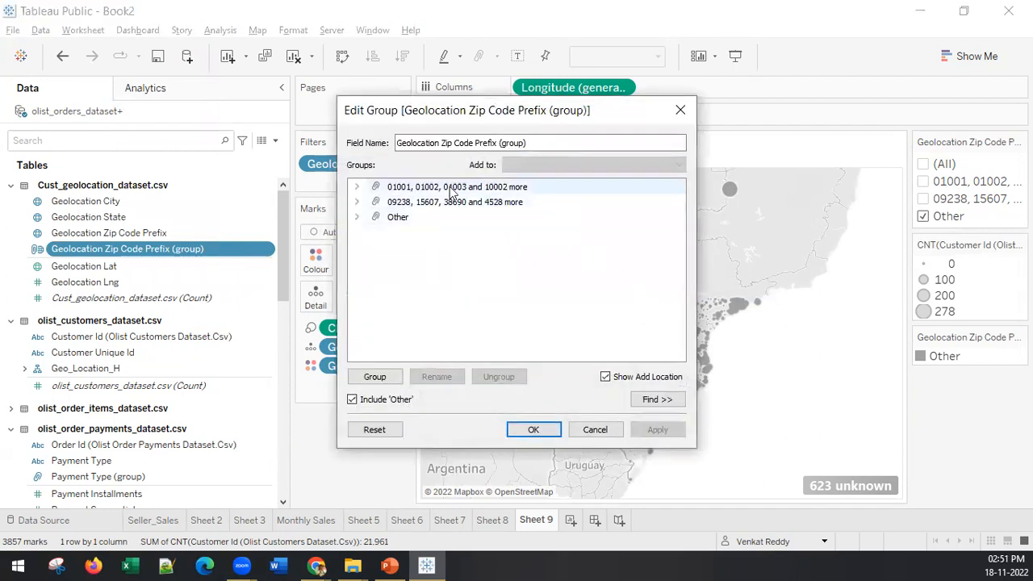
right_click(471, 188)
click(476, 210)
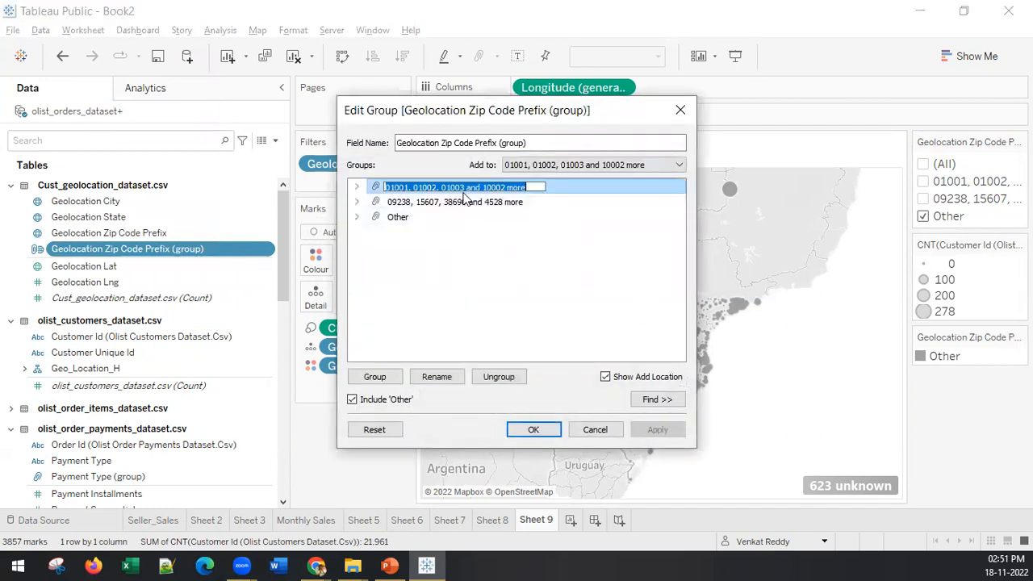
text(Region1)
click(459, 216)
Step: Rename the group starting with 09238, 15607 as Region2 and the Other group as Region3, and apply the changes
right_click(457, 200)
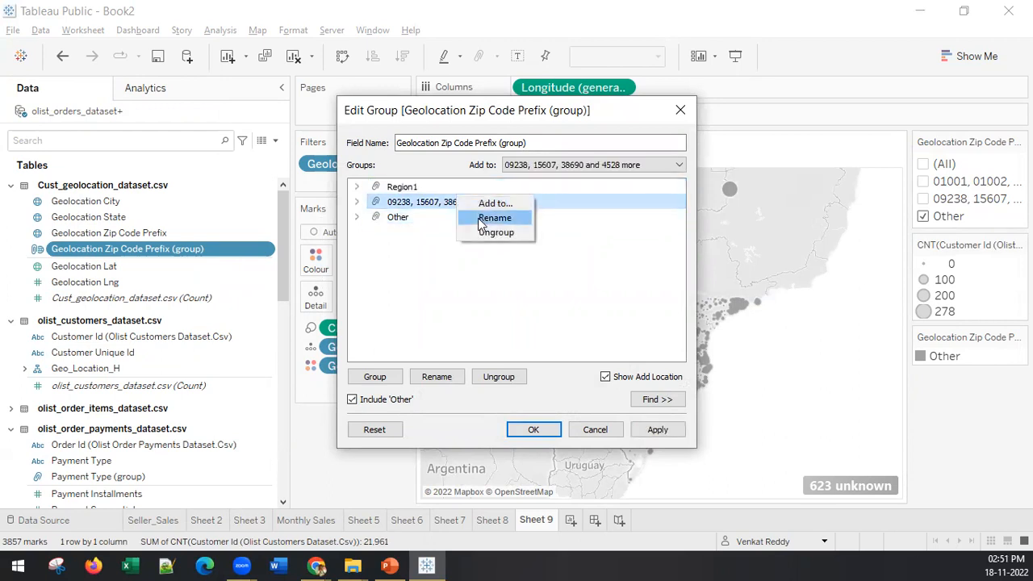
click(480, 217)
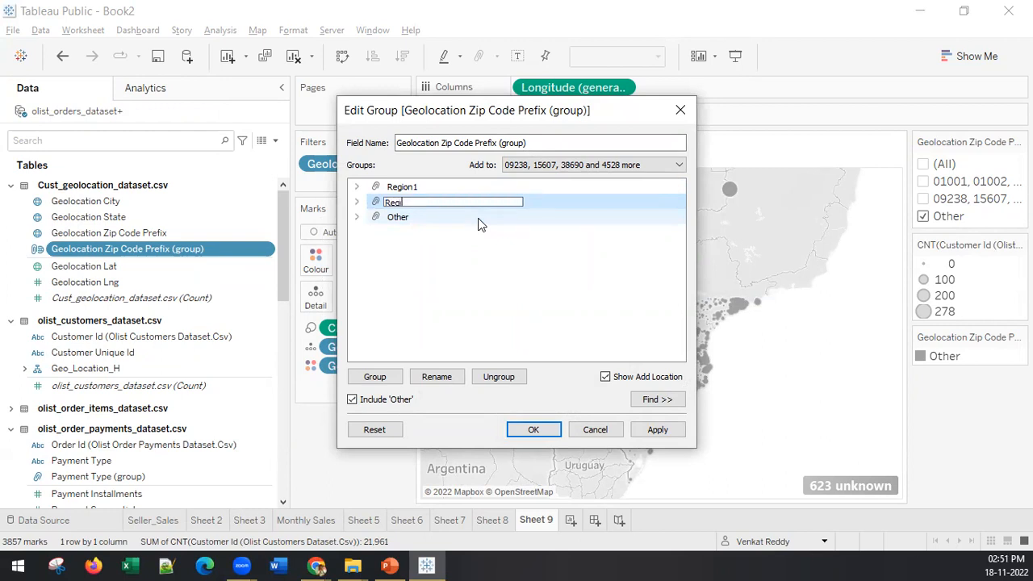
click(401, 218)
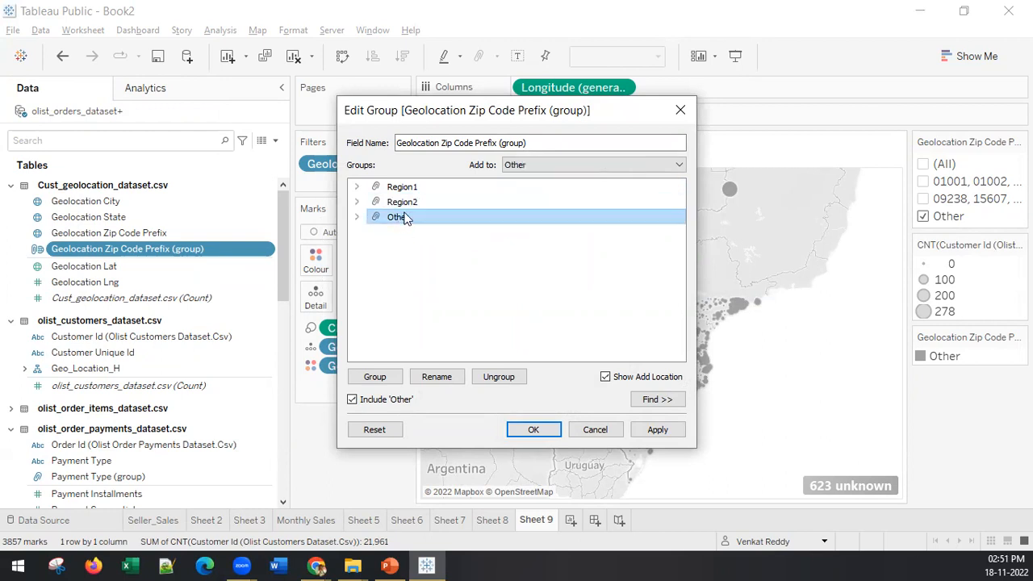
right_click(406, 218)
click(431, 235)
text(R)
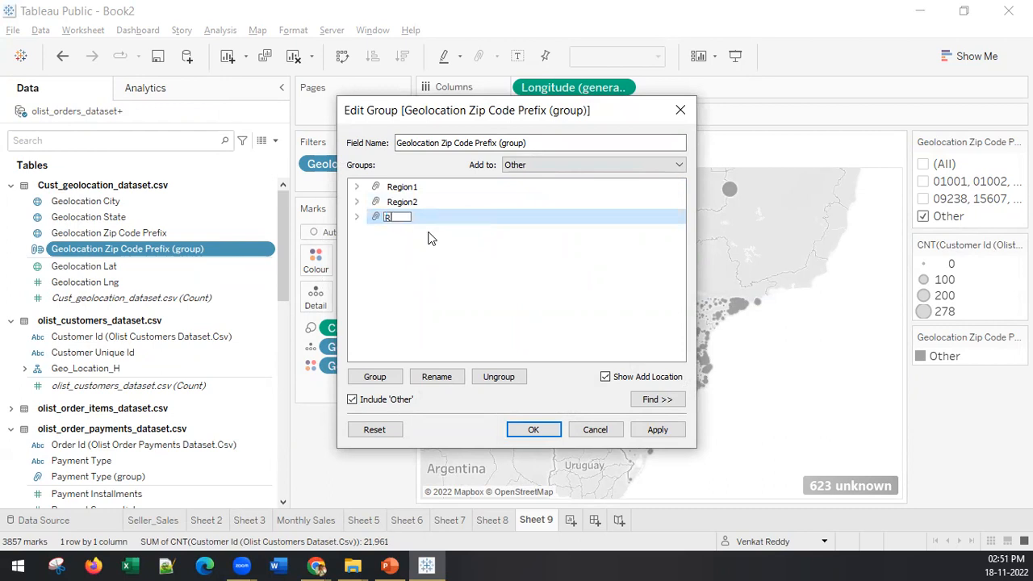
text(egion3)
click(439, 314)
click(672, 431)
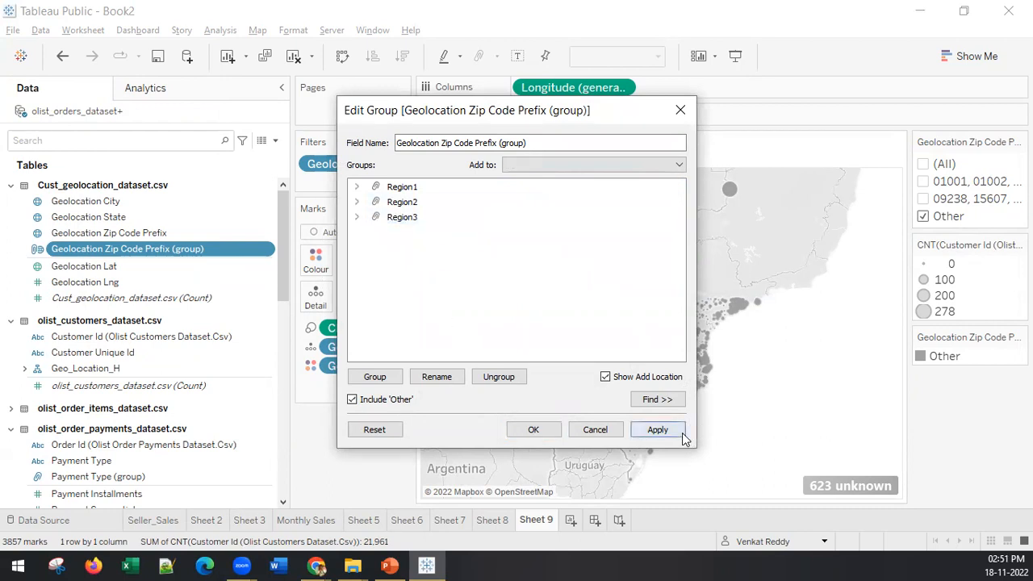
click(533, 429)
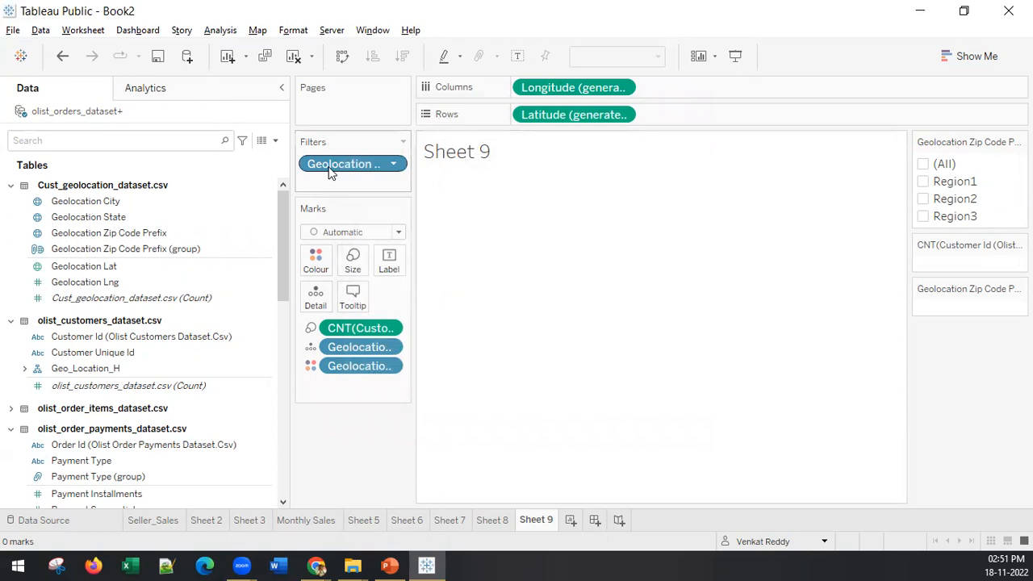
Step: Remove the zip code group filter from the sheet and assign Geolocation Zip Code Prefix (group) to the marks' colour
drag(329, 174, 339, 457)
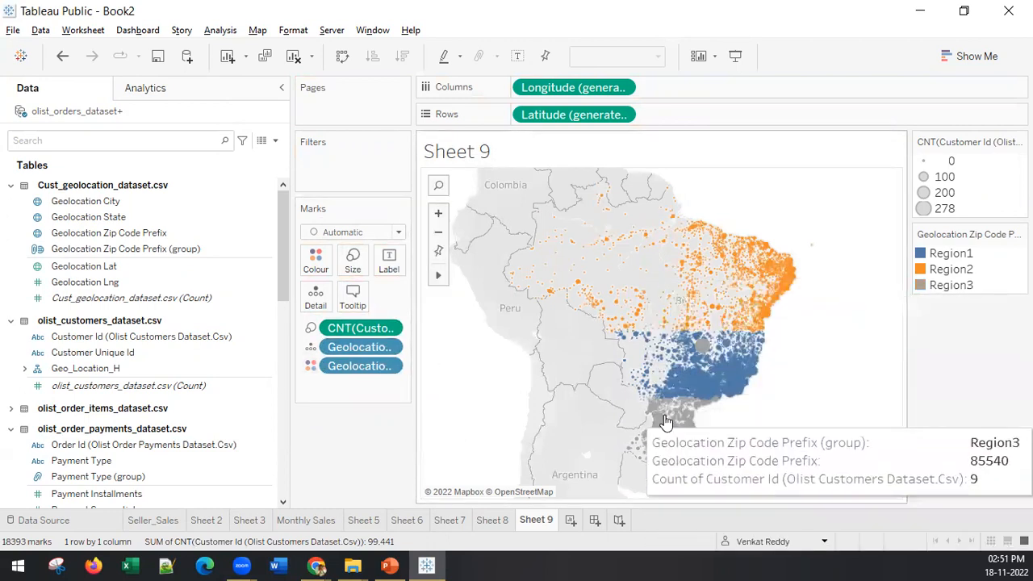
click(242, 385)
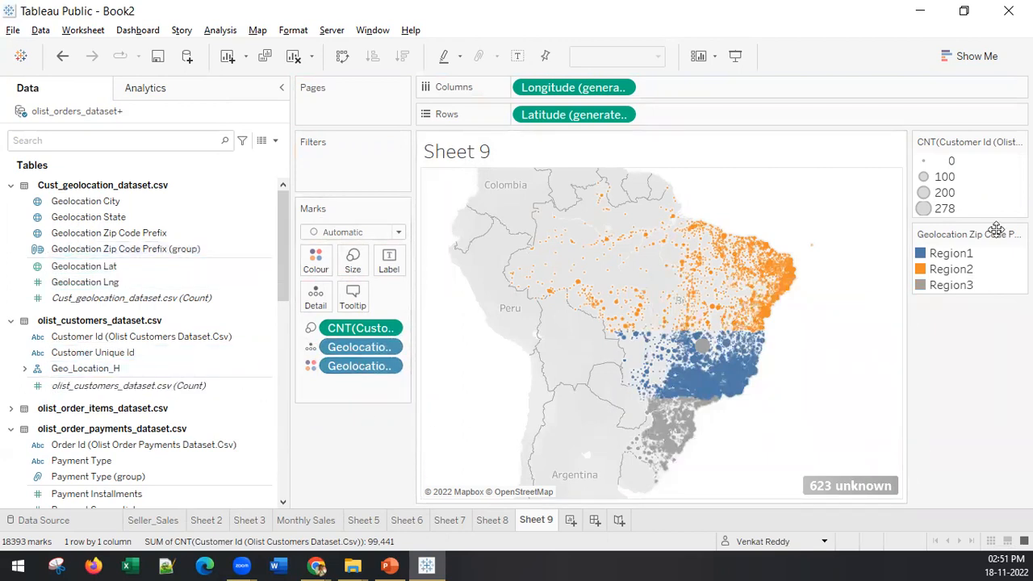
click(183, 250)
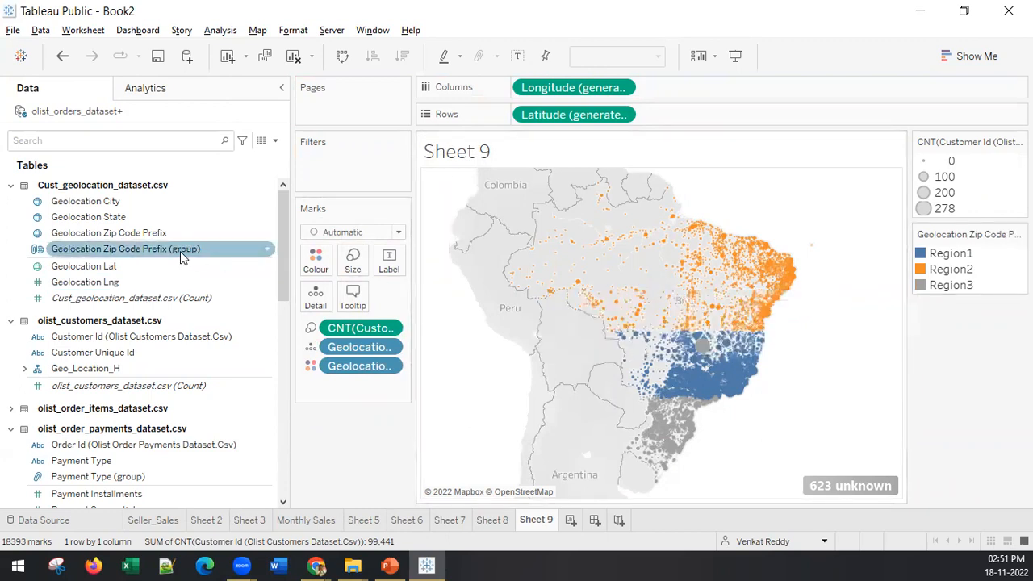
drag(180, 251, 321, 258)
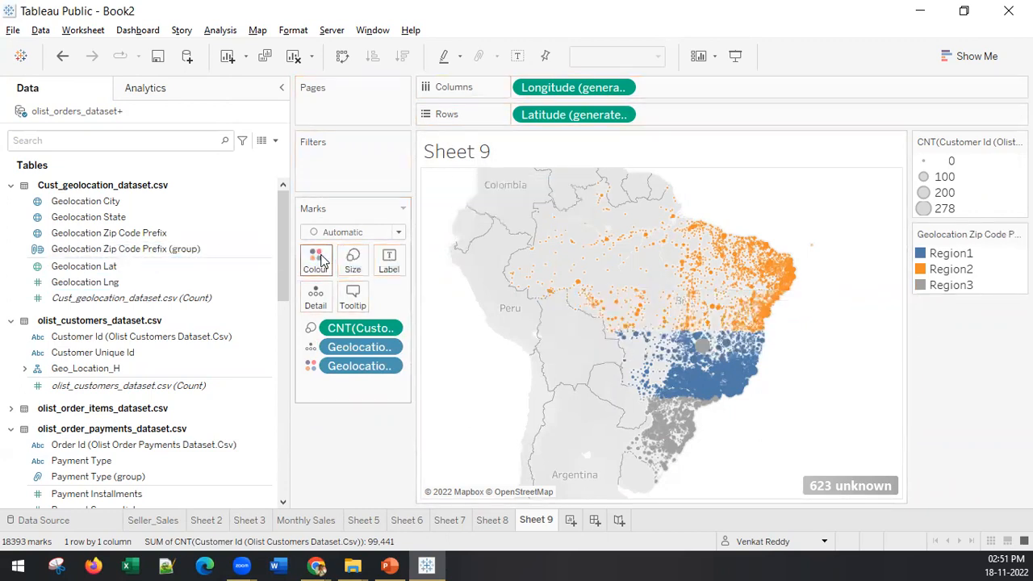
Step: Change the colour of Region3 to green in the zip code group's colour settings and apply it
click(311, 367)
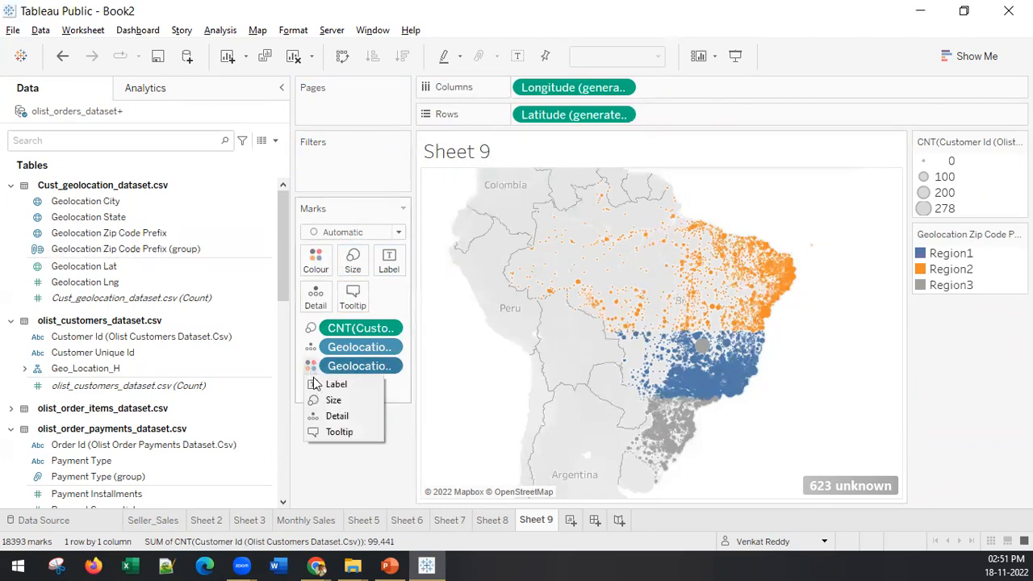
click(315, 262)
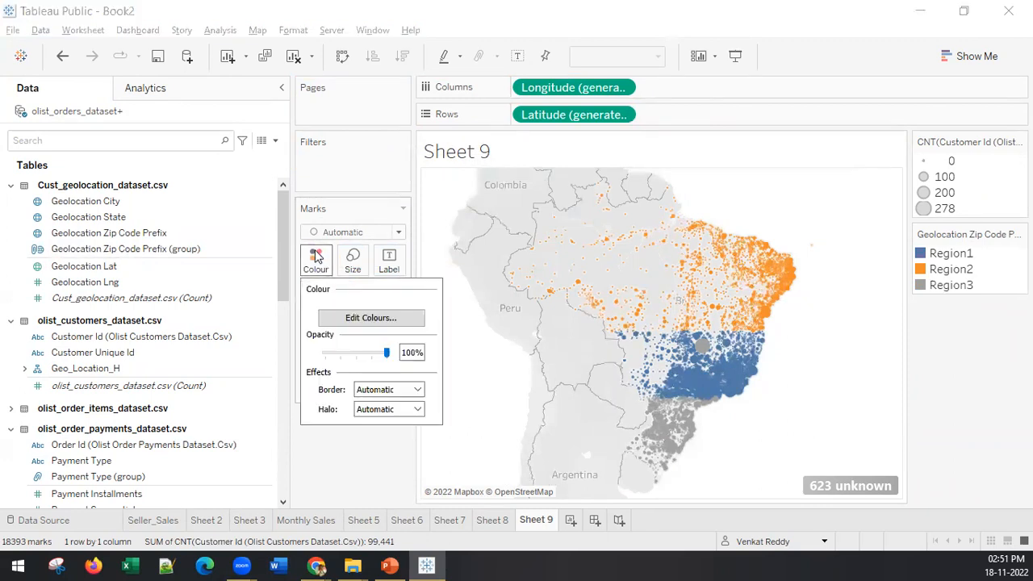
click(339, 320)
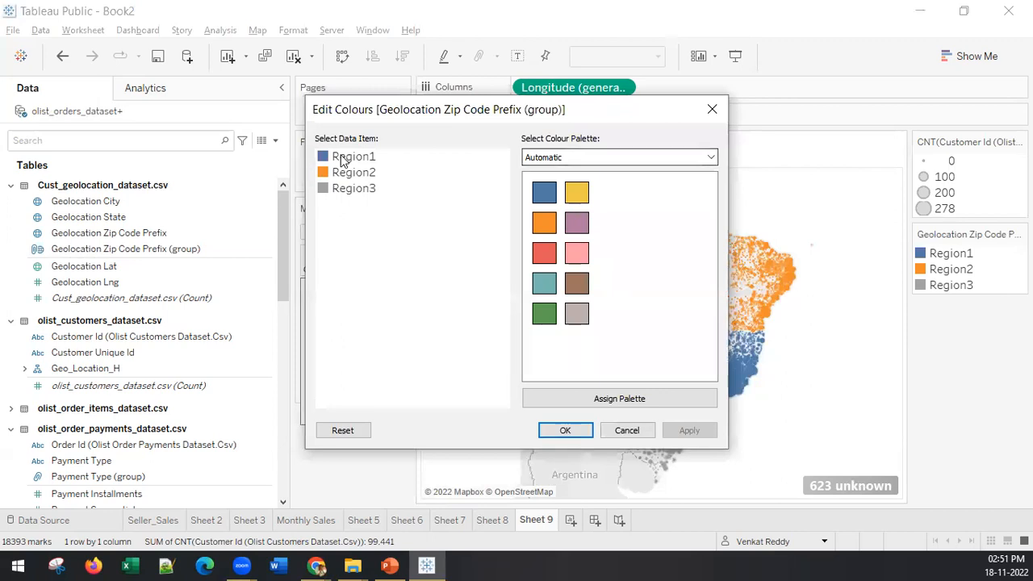
click(349, 187)
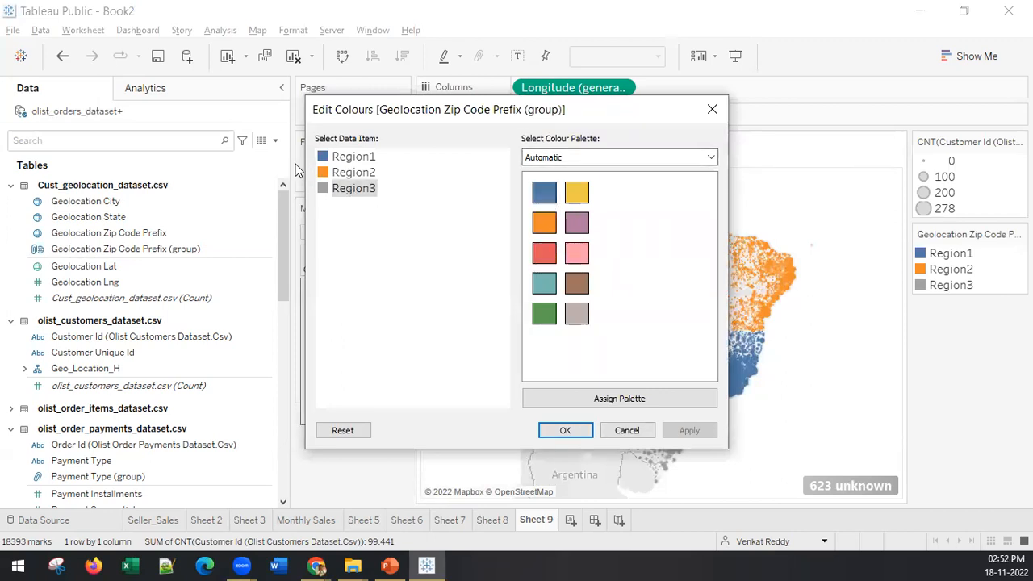
click(544, 313)
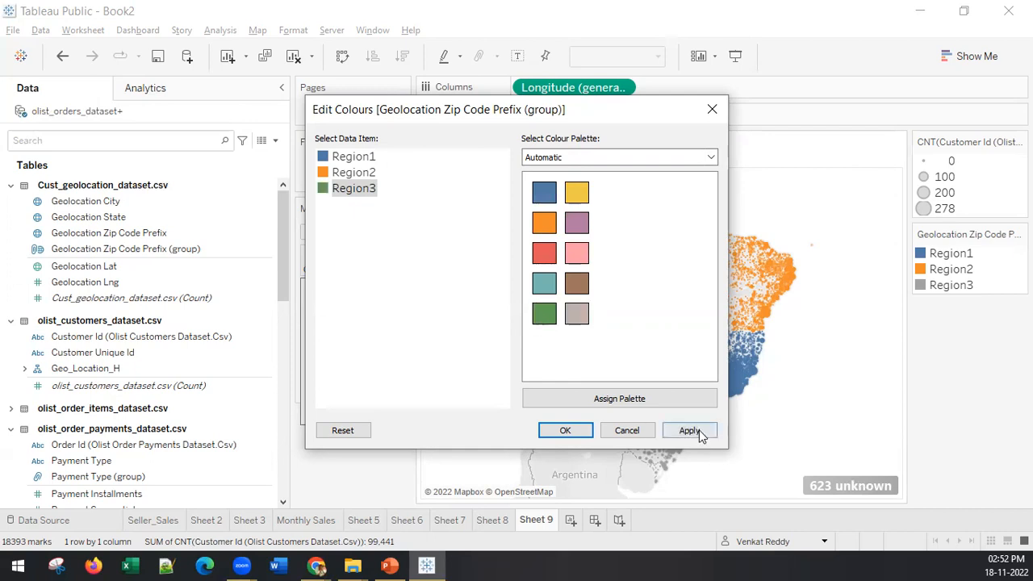
click(690, 430)
click(567, 428)
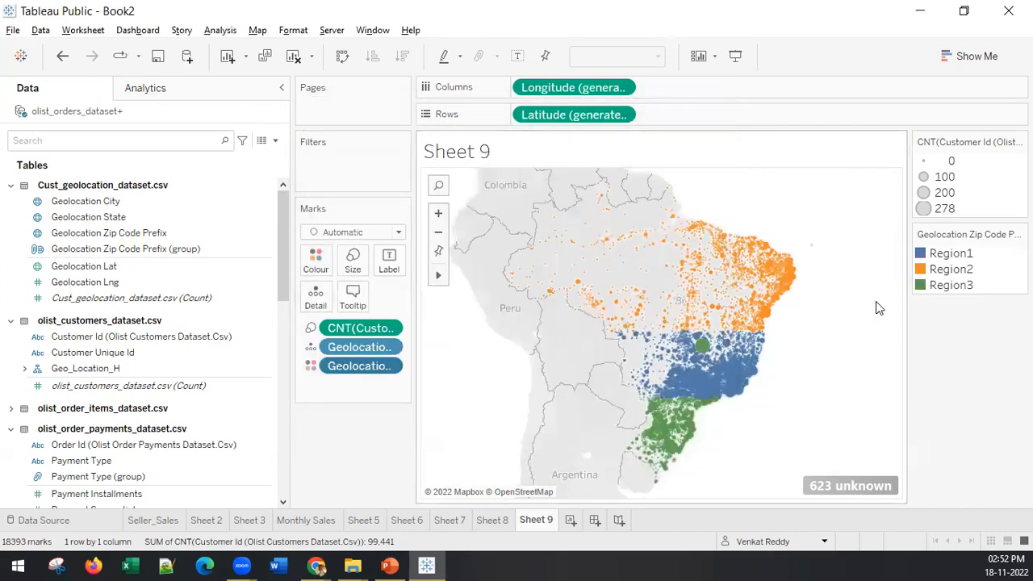
Step: Create a new worksheet and add the Geolocation Zip Code Prefix (group) field to it
mouse_move(703, 346)
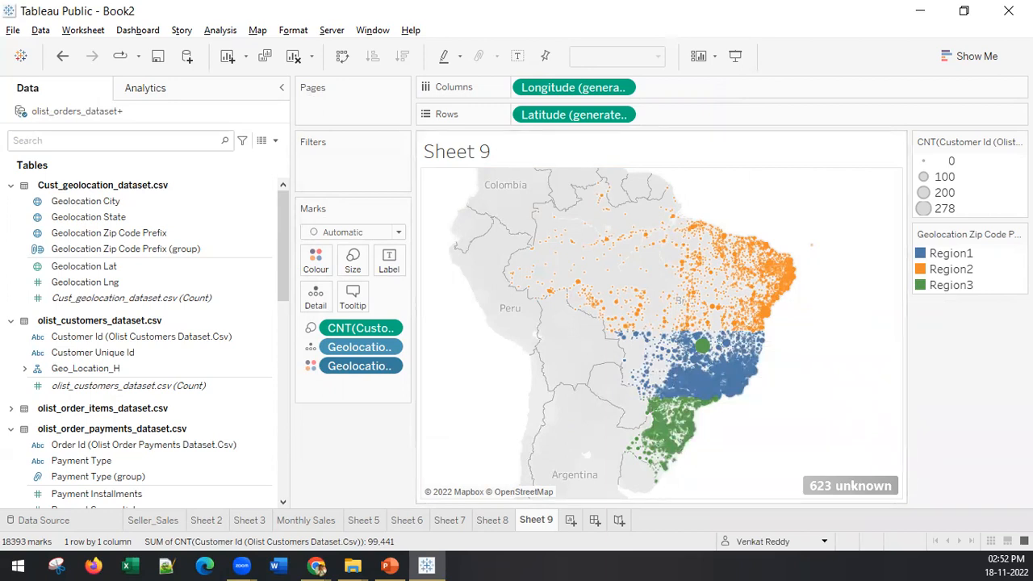
click(569, 520)
click(92, 255)
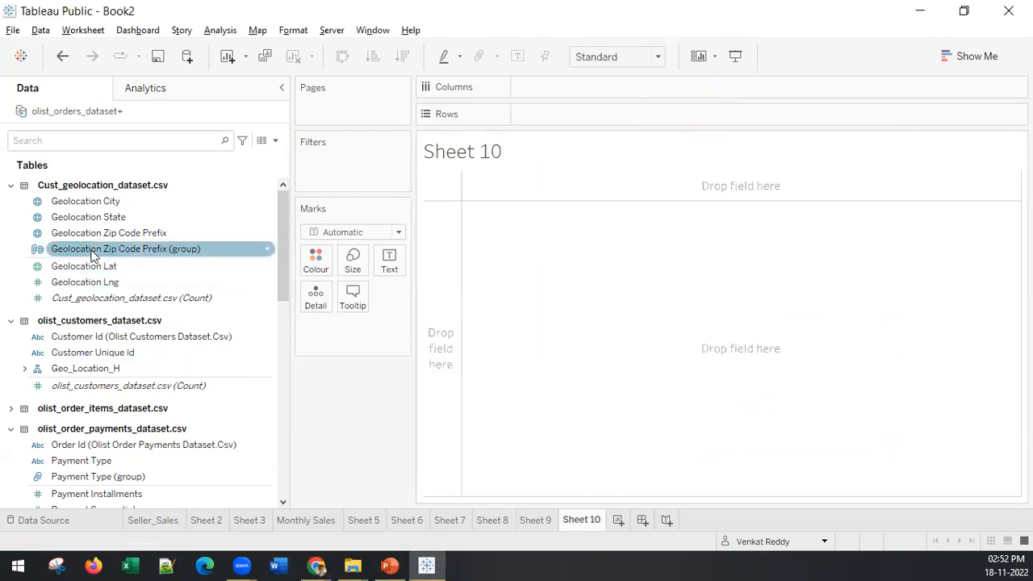
click(93, 255)
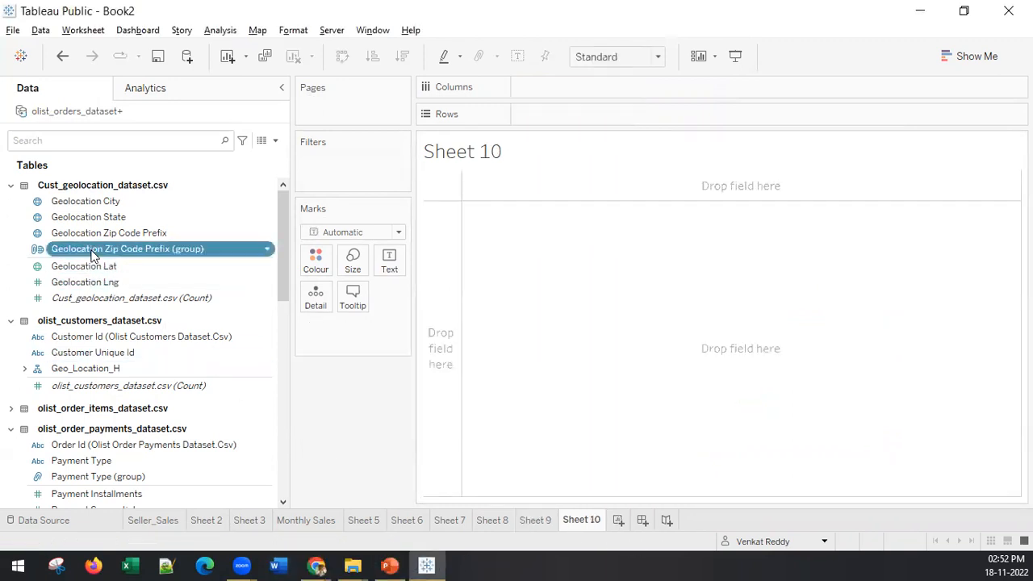
double_click(93, 255)
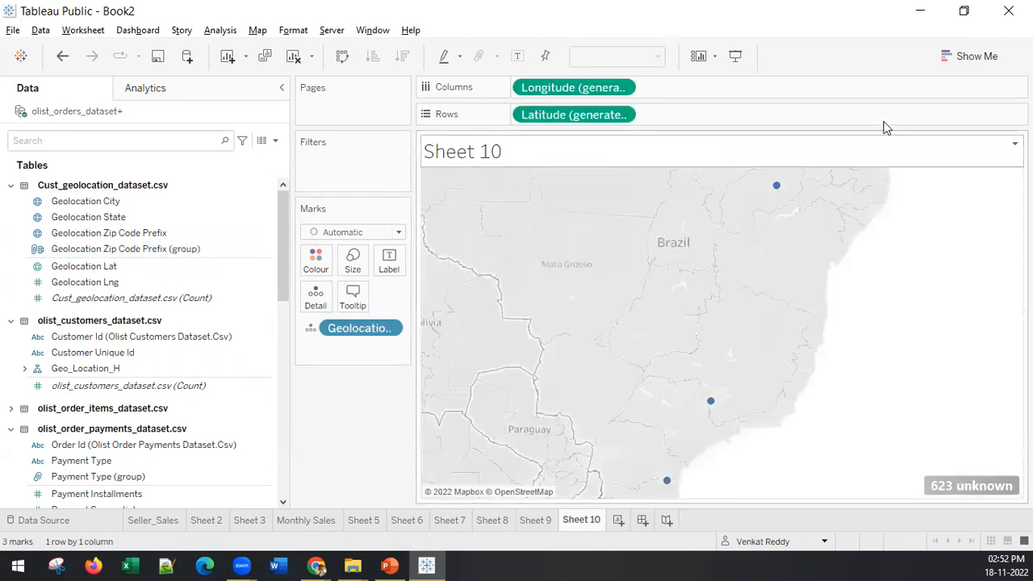
Step: Add Customer Id (Olist Customers Dataset.Csv) as a count measure and show the counts per zip code group as horizontal bars
click(987, 56)
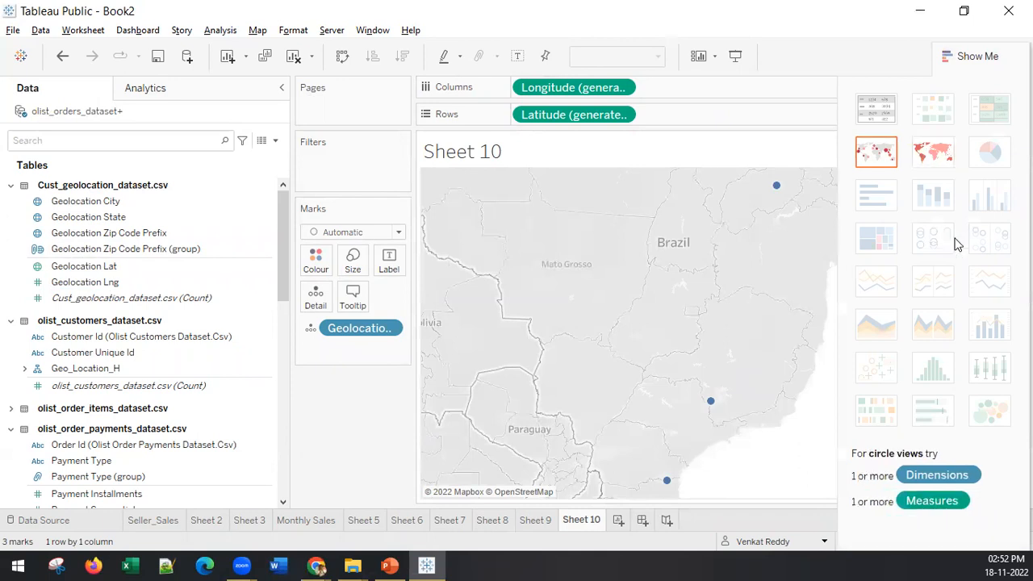
double_click(135, 338)
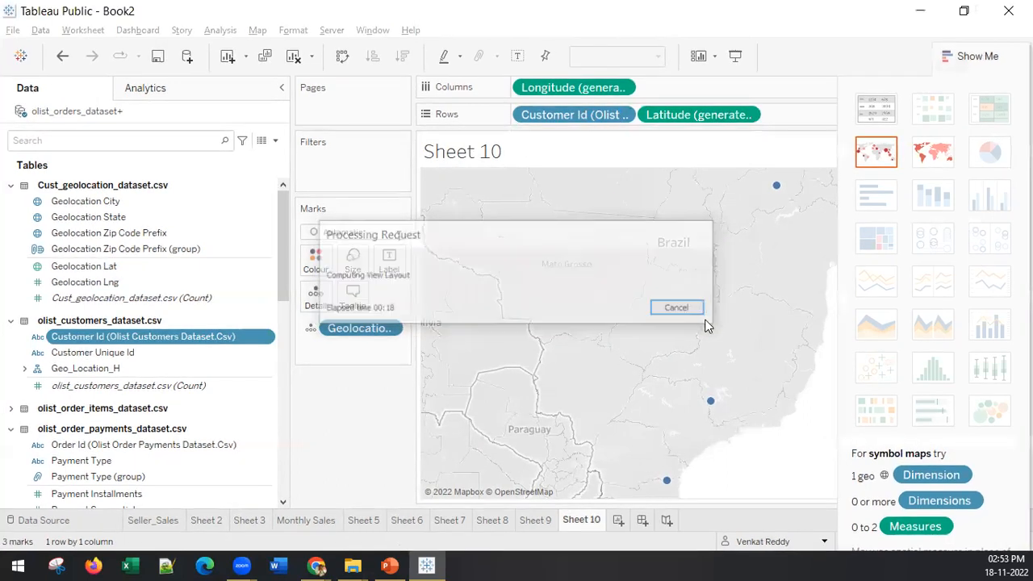
right_click(597, 115)
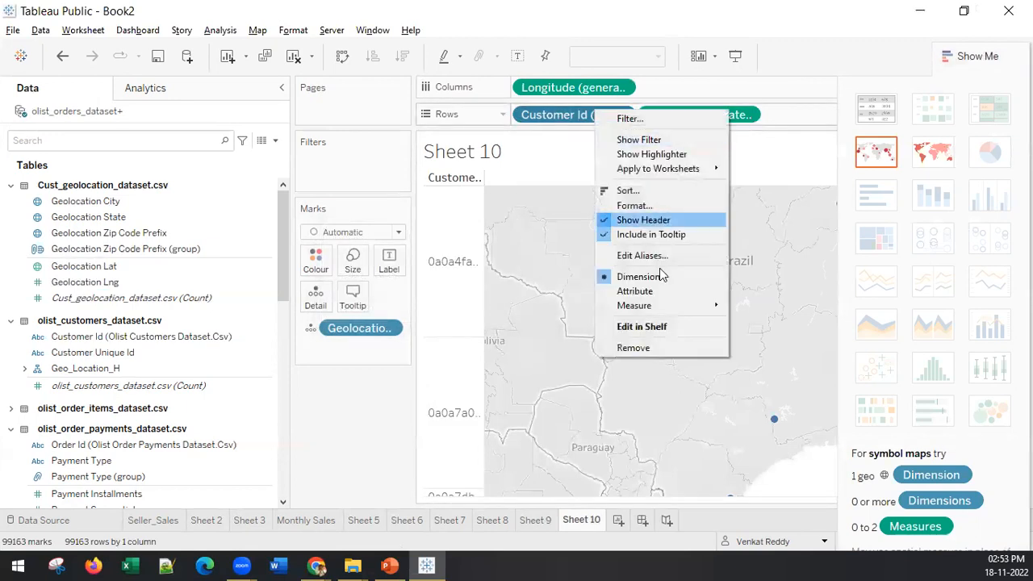
mouse_move(652, 307)
click(773, 334)
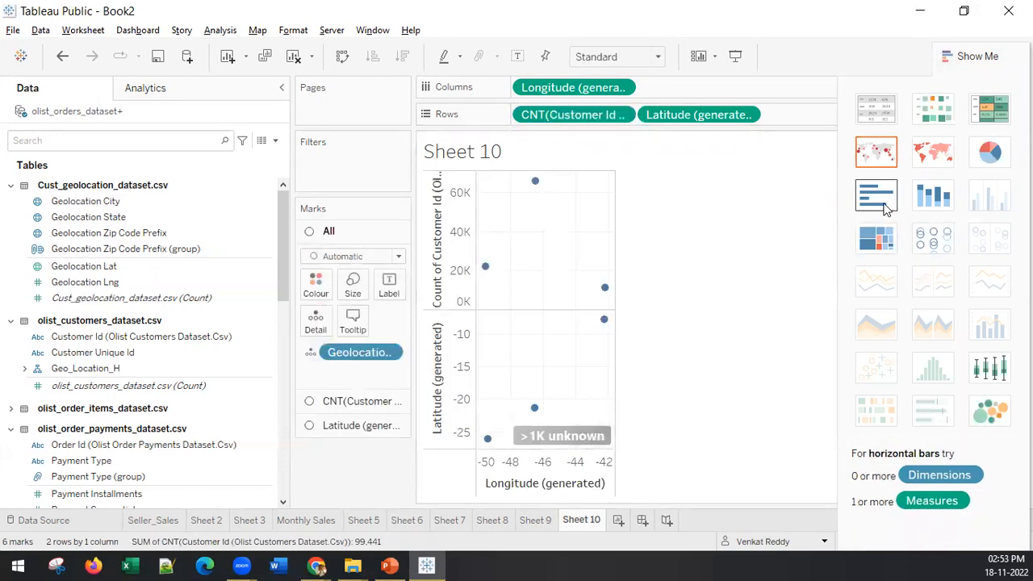
click(879, 196)
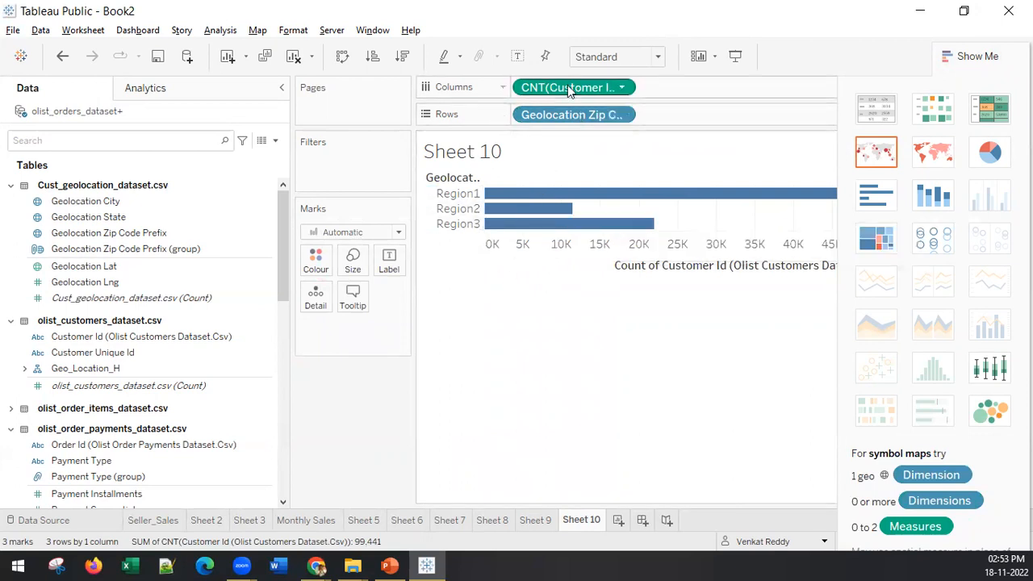
Step: Swap rows and columns to get vertical bars per region and label the bars with the customer count
drag(563, 94, 397, 268)
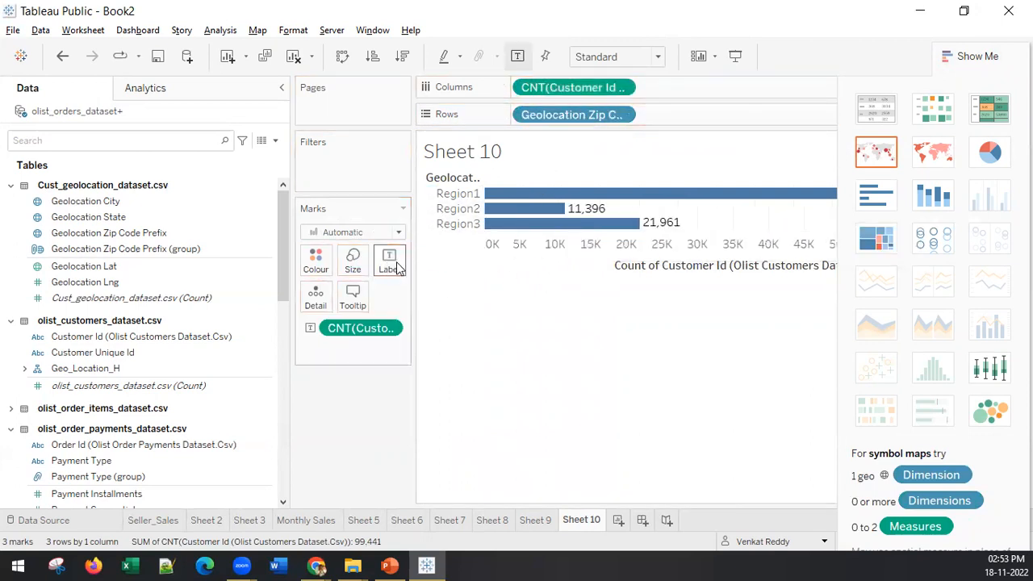
click(934, 201)
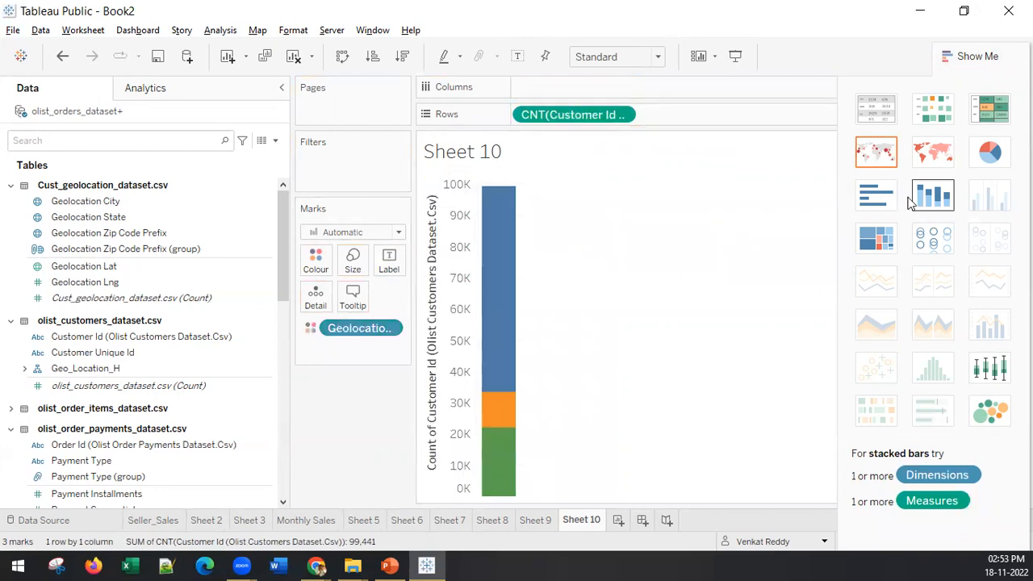
click(339, 55)
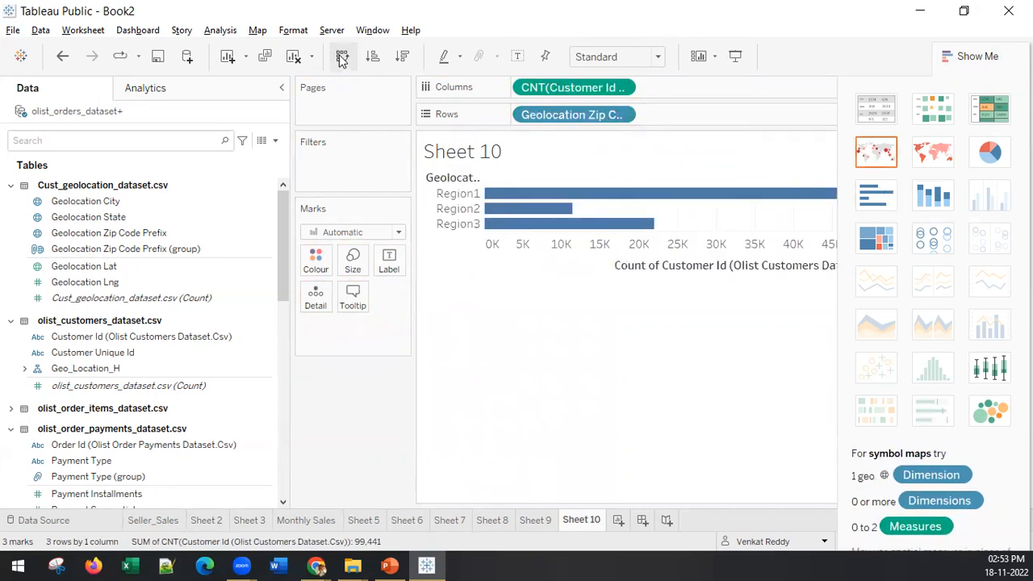
click(339, 55)
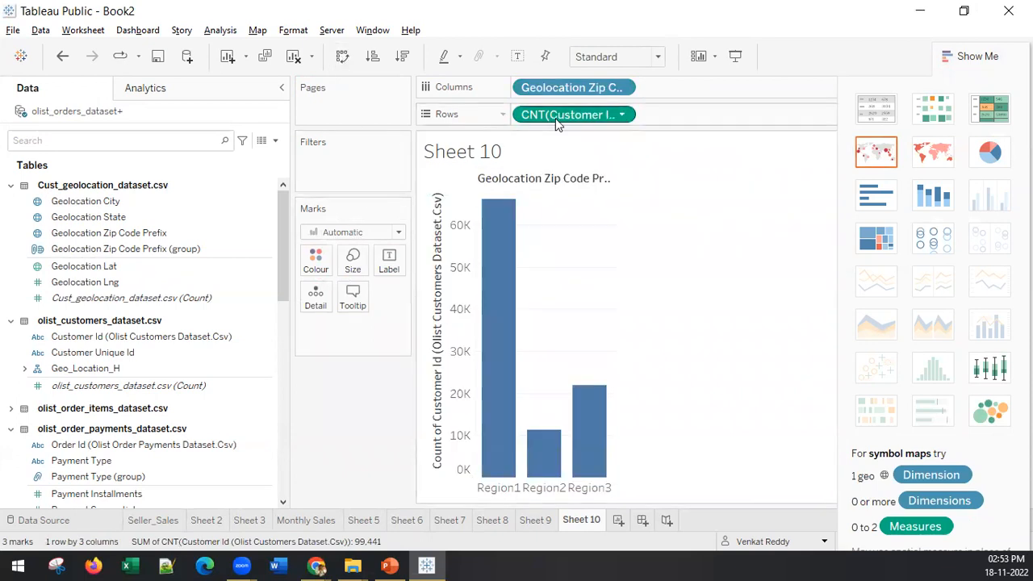
drag(555, 119, 402, 258)
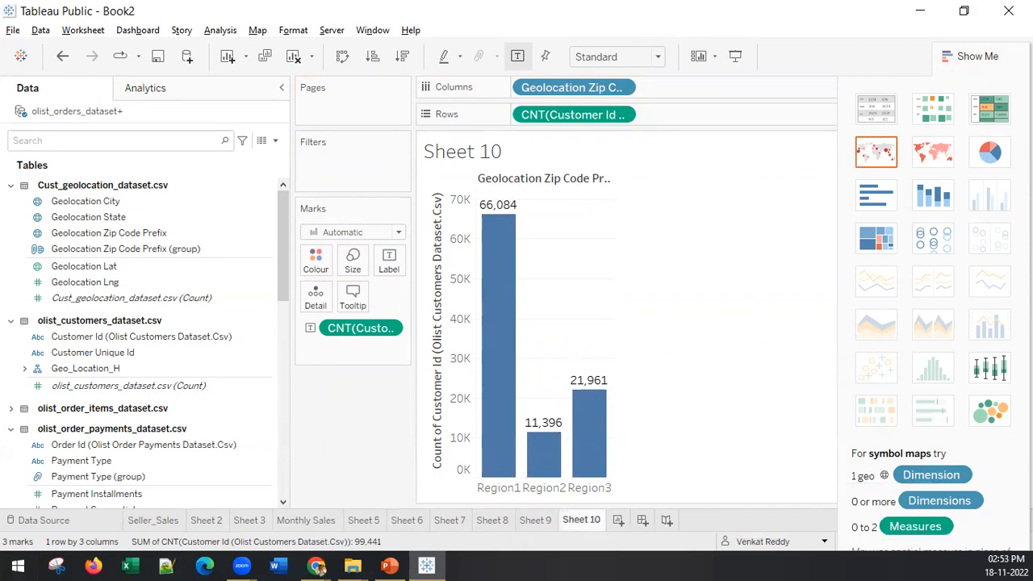
Step: Create another worksheet and list Product Category Name from olist_products_dataset.csv in its rows
click(390, 566)
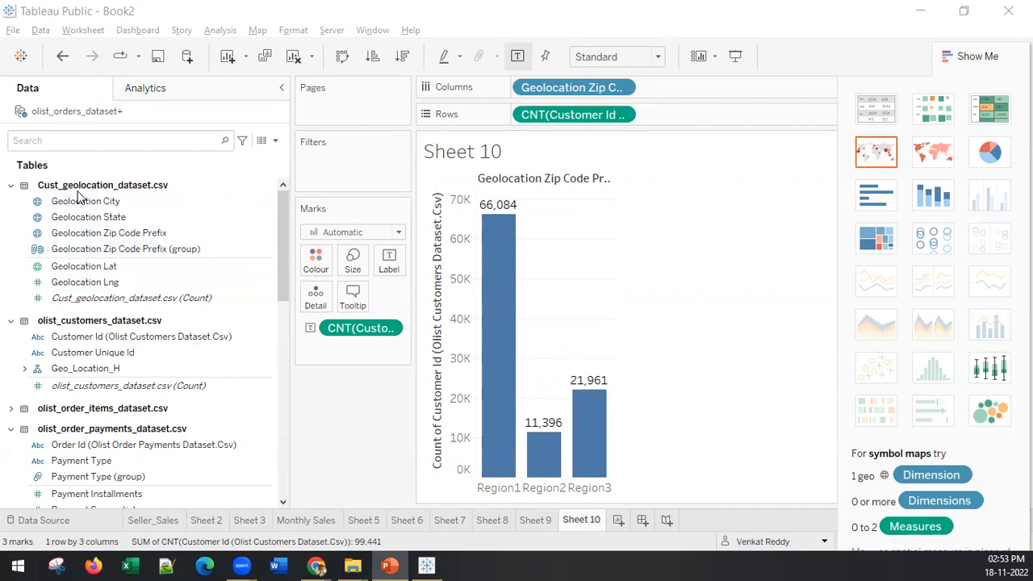
click(615, 521)
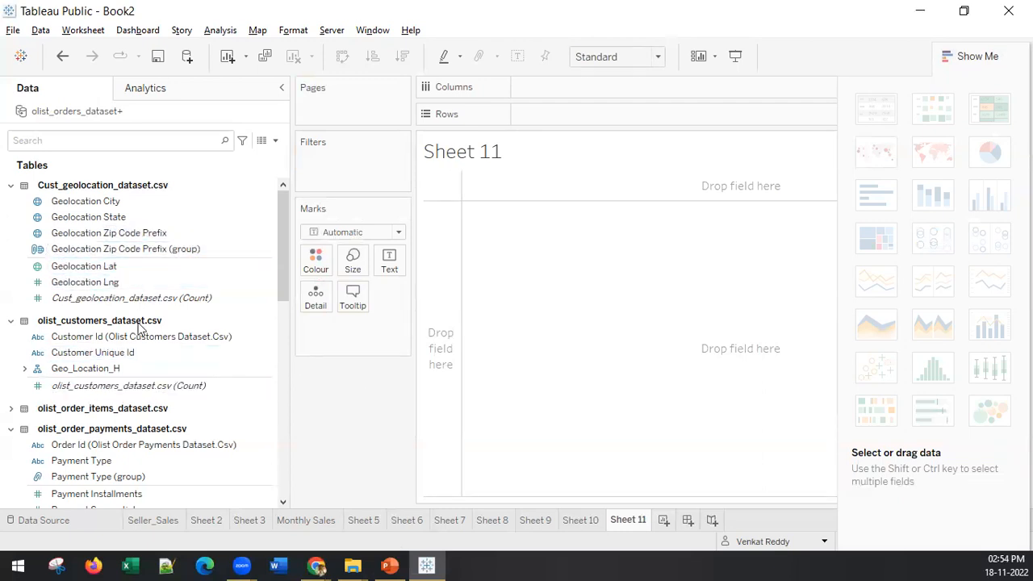
scroll(138, 326, down, 5)
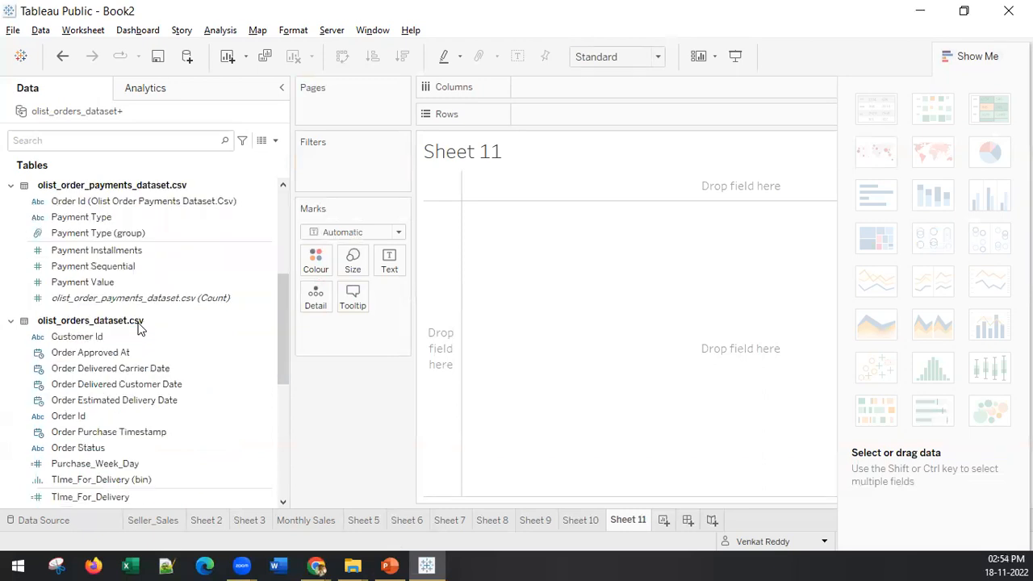
scroll(154, 343, up, 2)
scroll(134, 313, up, 3)
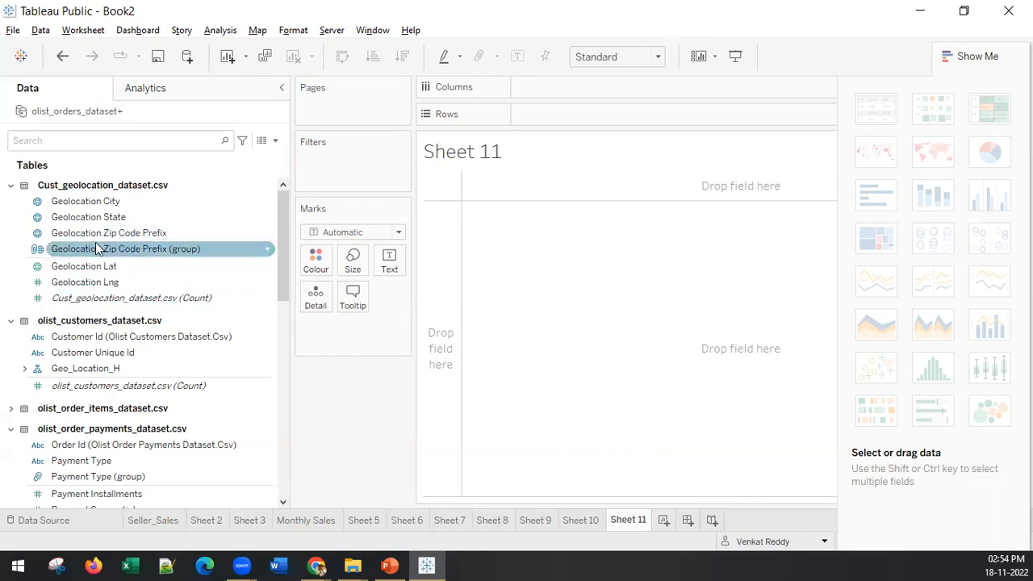
scroll(20, 413, down, 3)
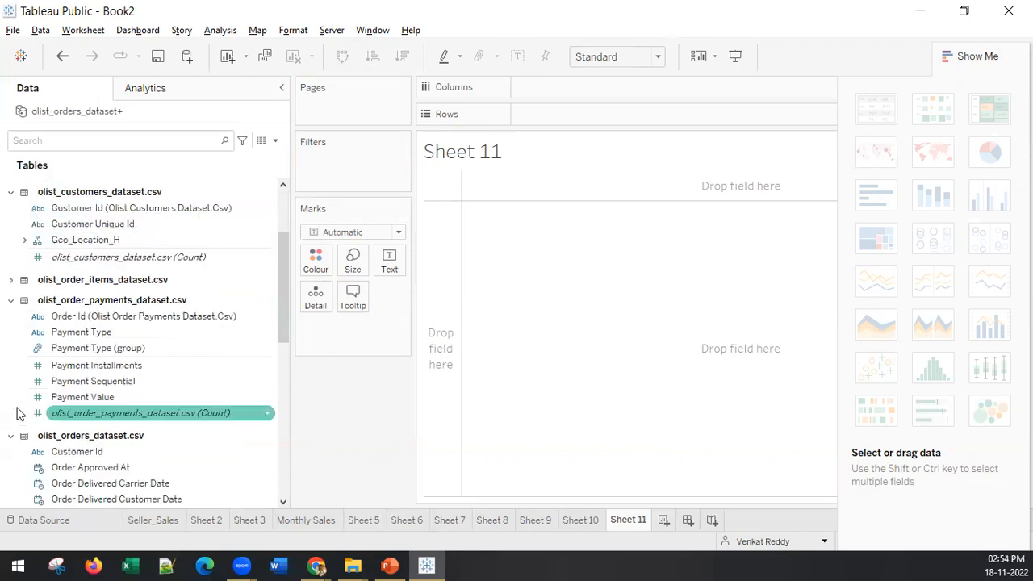
scroll(19, 413, down, 3)
scroll(27, 339, down, 6)
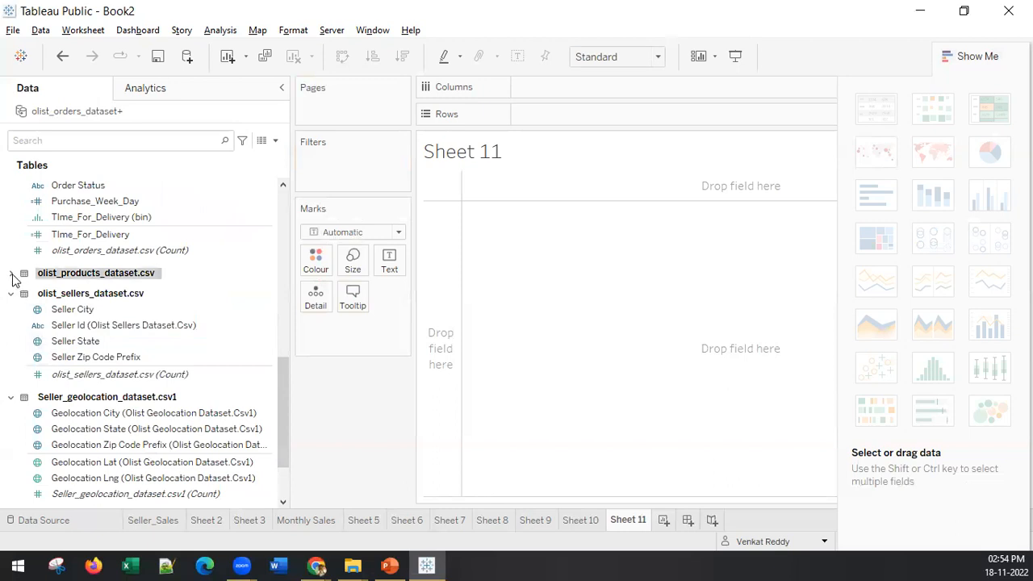
click(11, 275)
click(24, 288)
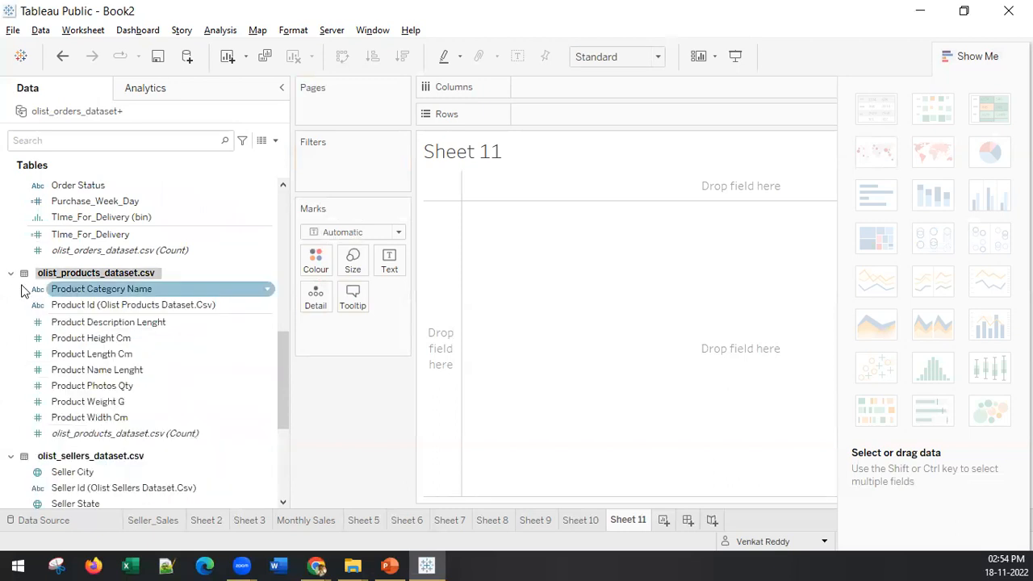
click(68, 293)
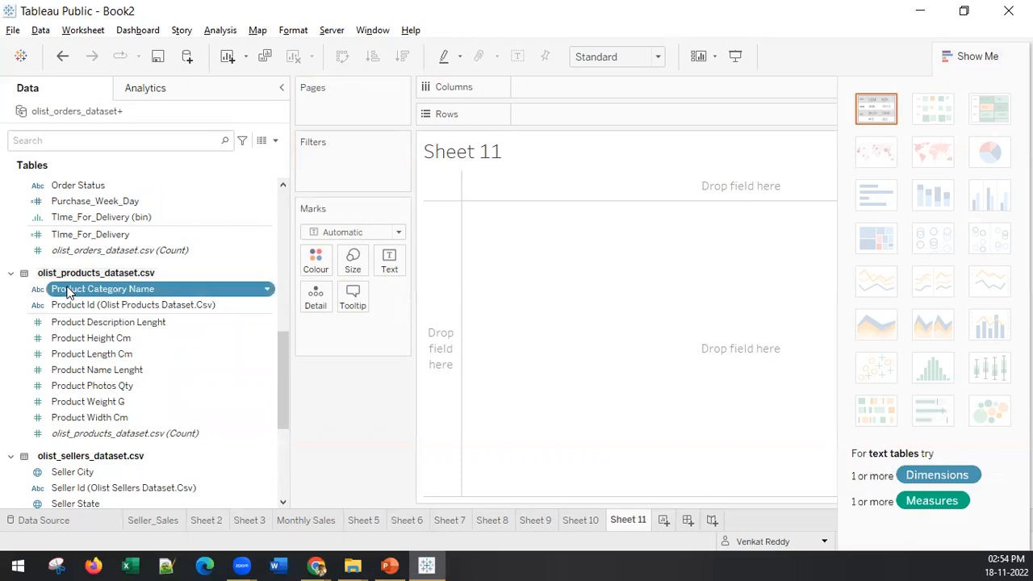
double_click(68, 294)
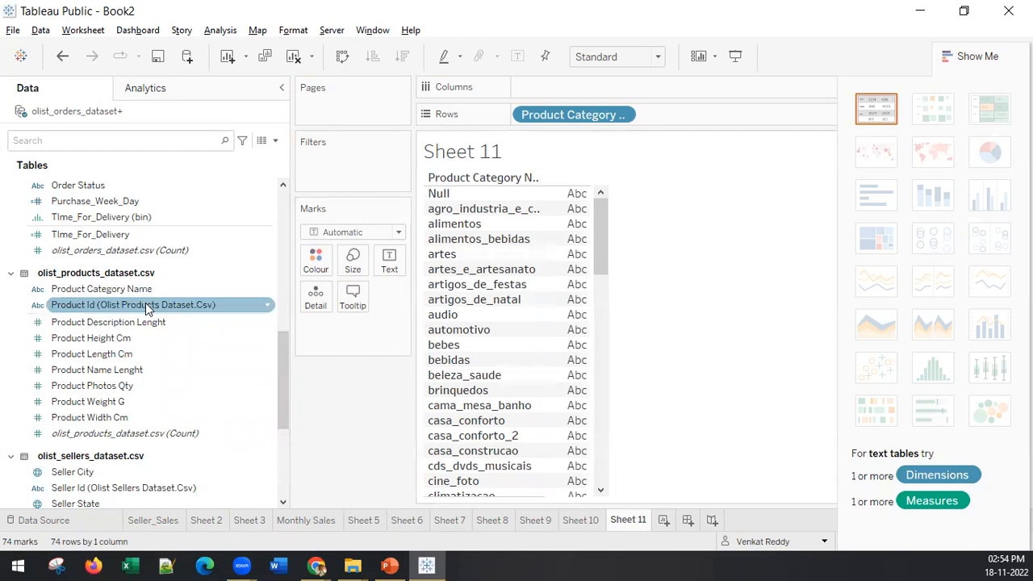
Step: Start a calculated field based on Product Category Name and name it Prod_Cat_Code
click(123, 292)
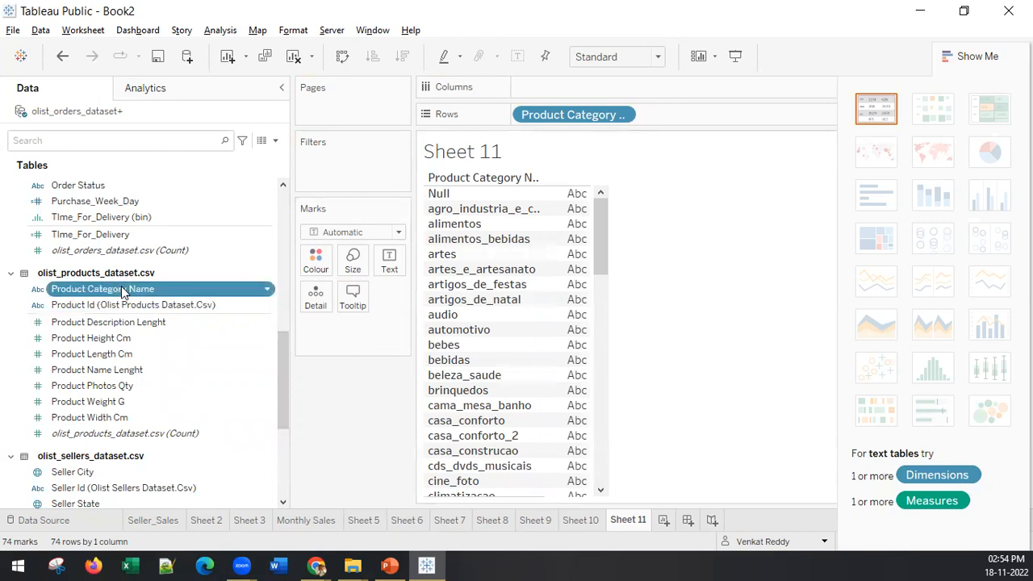
right_click(124, 292)
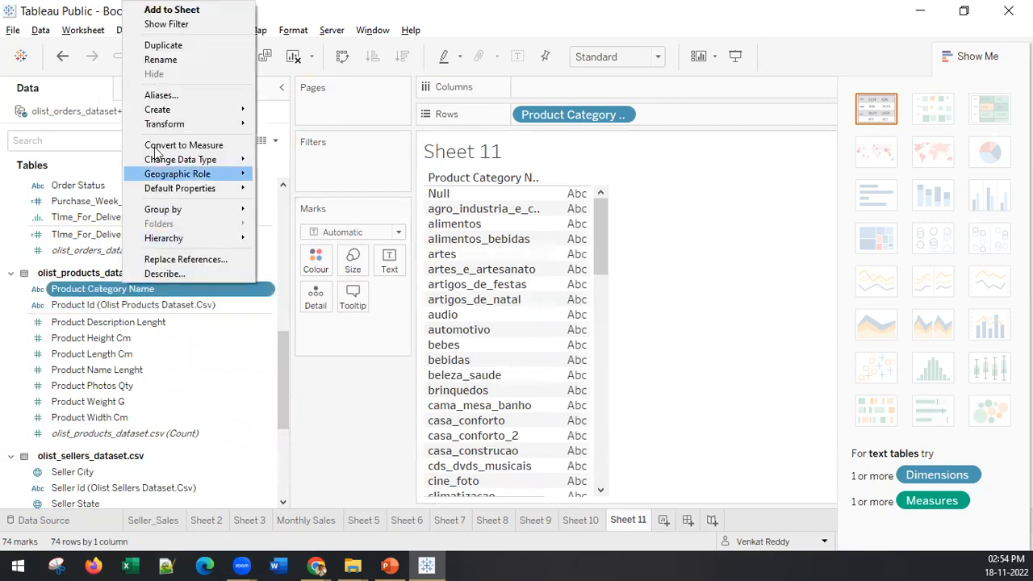
mouse_move(242, 109)
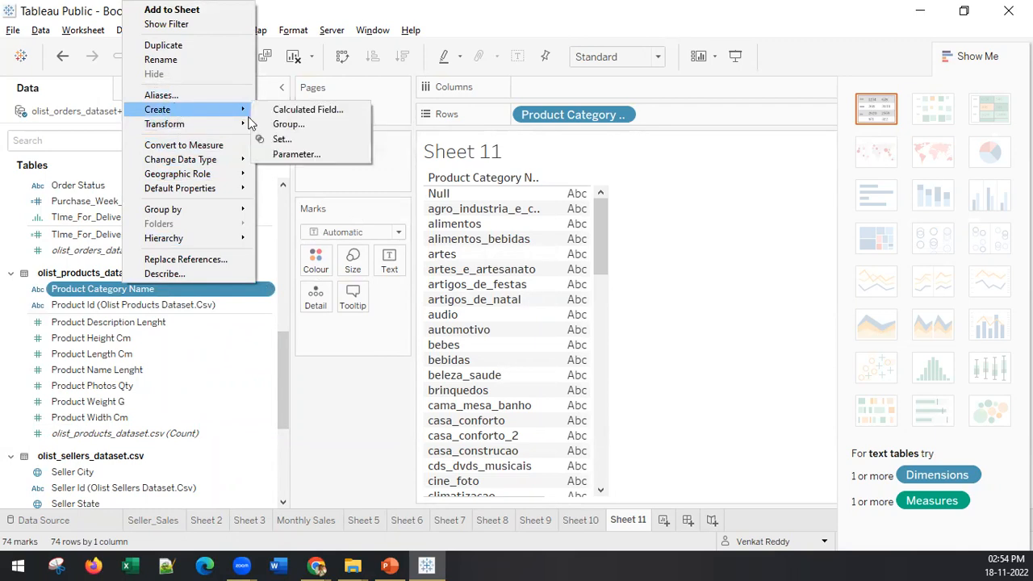
click(337, 111)
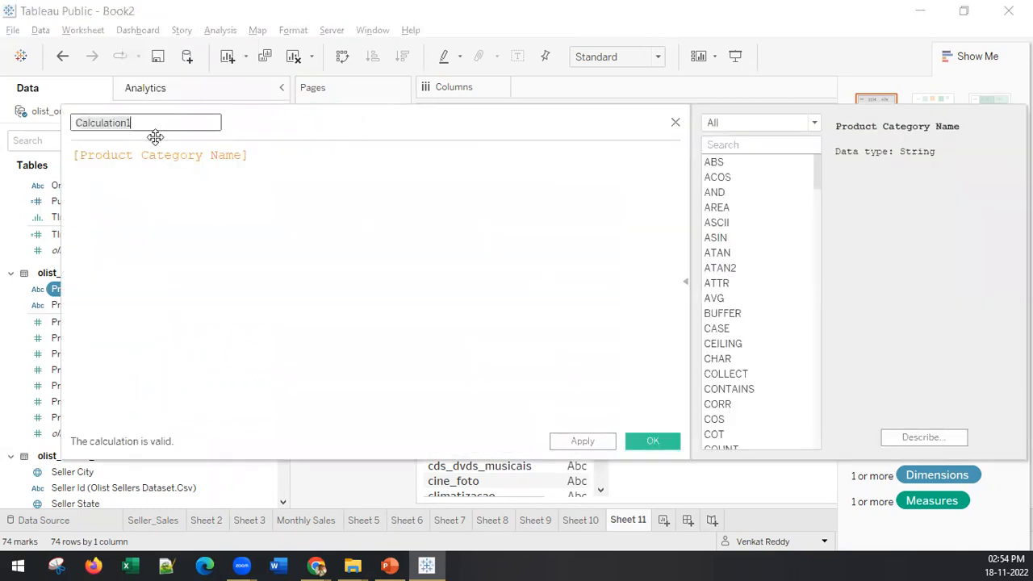
text(Prod_)
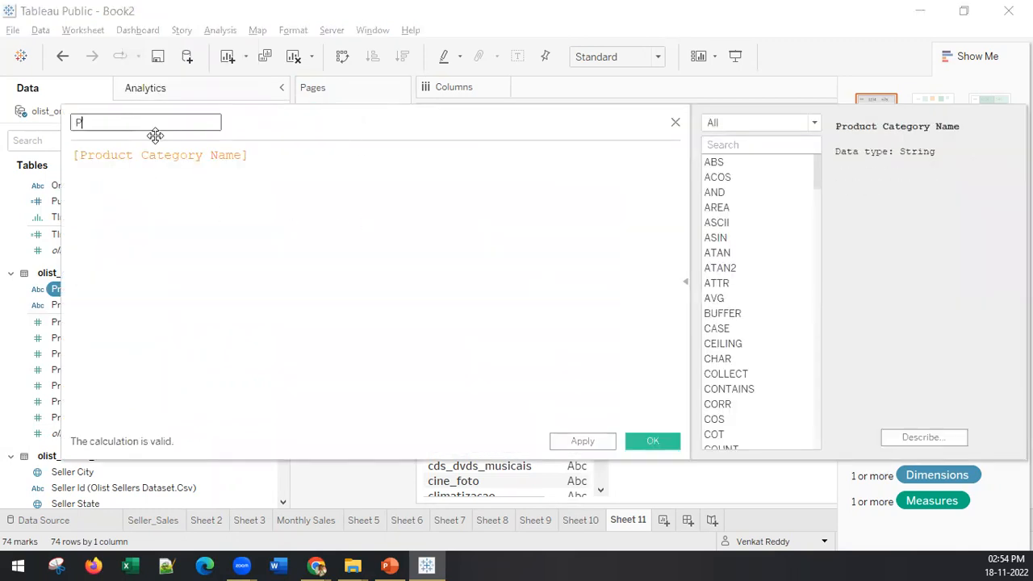
text(_)
text(C0de)
key(BackSpace)
key(BackSpace)
key(BackSpace)
text(ode)
Step: Define the calculated field's formula as mid([Product Category Name],1,4) and save it
click(75, 158)
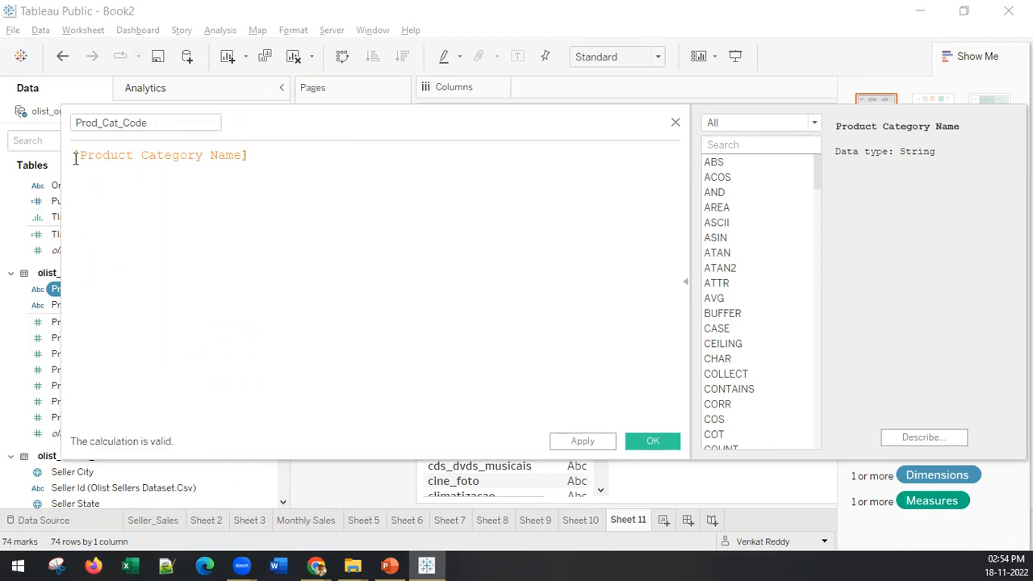
text(mid()
click(314, 155)
text(,1,)
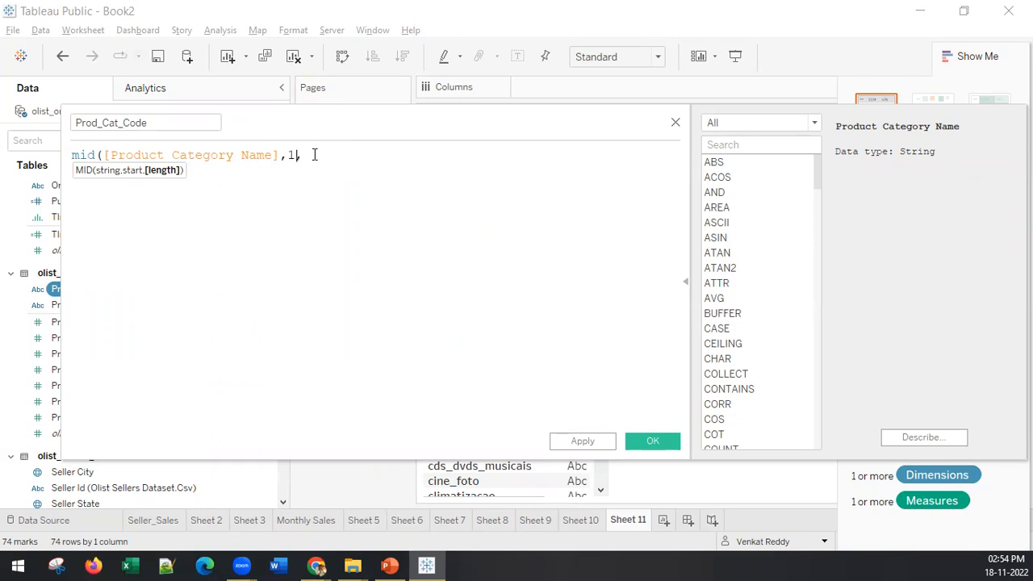
text(4))
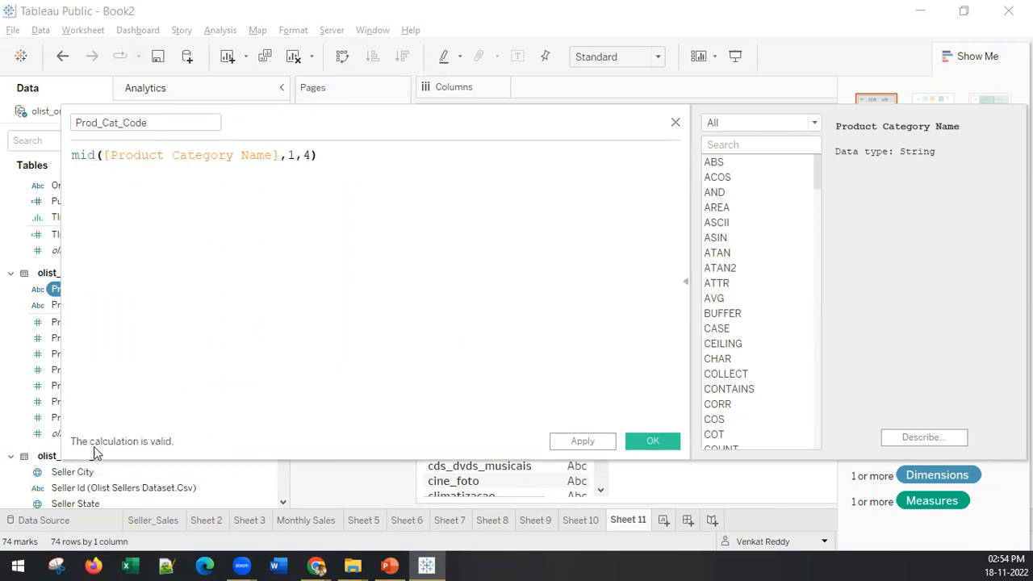
click(666, 444)
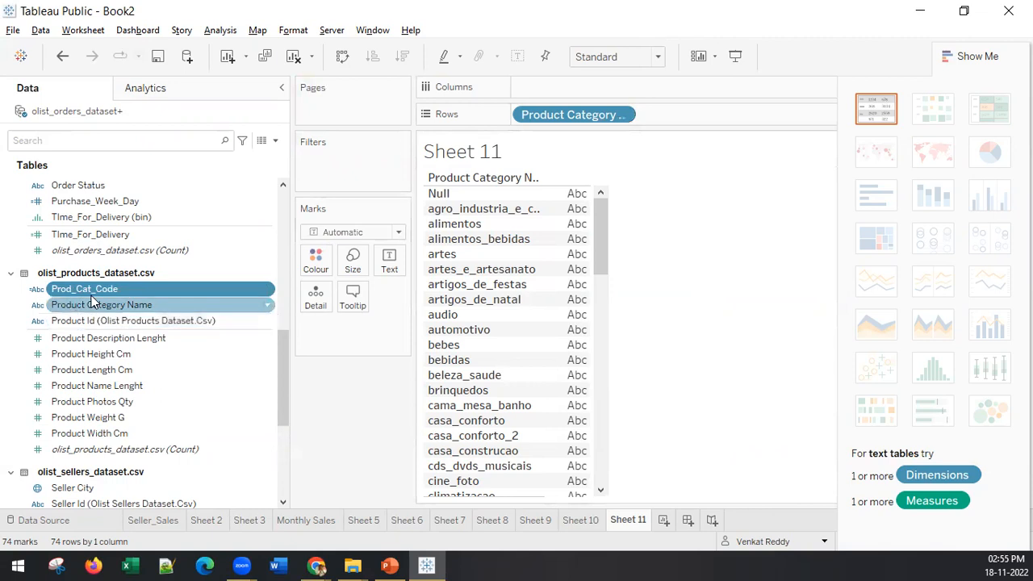
Step: Replace Product Category Name in the rows with Prod_Cat_Code and look through the listed codes
drag(581, 121, 334, 362)
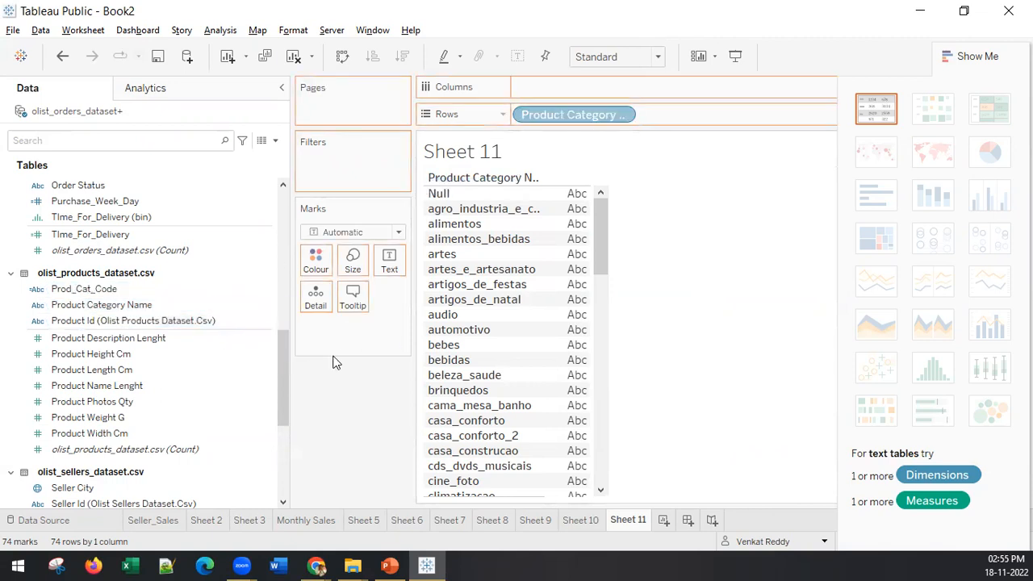
drag(105, 300, 546, 109)
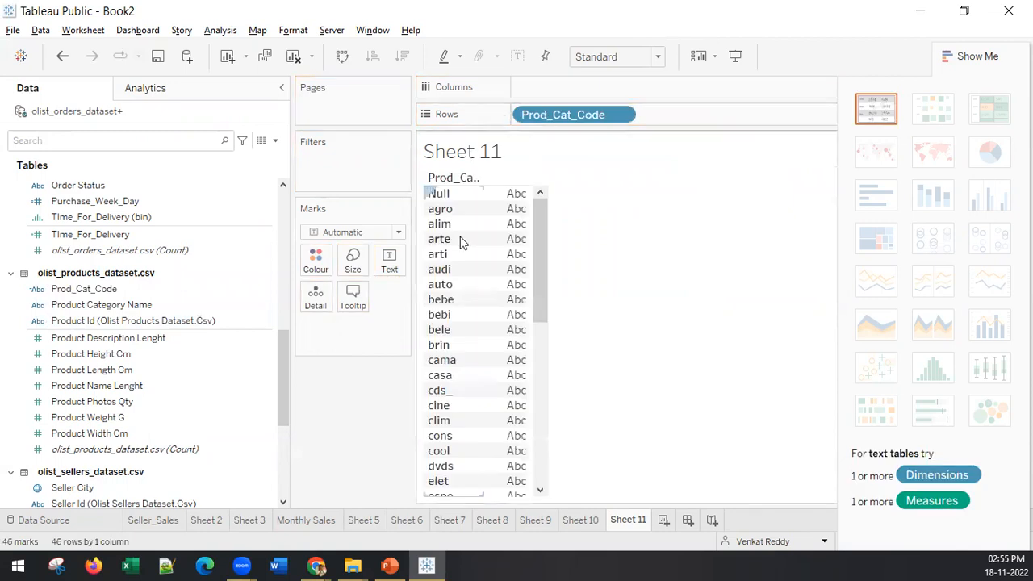
scroll(442, 367, down, 8)
scroll(444, 384, up, 8)
scroll(450, 330, down, 6)
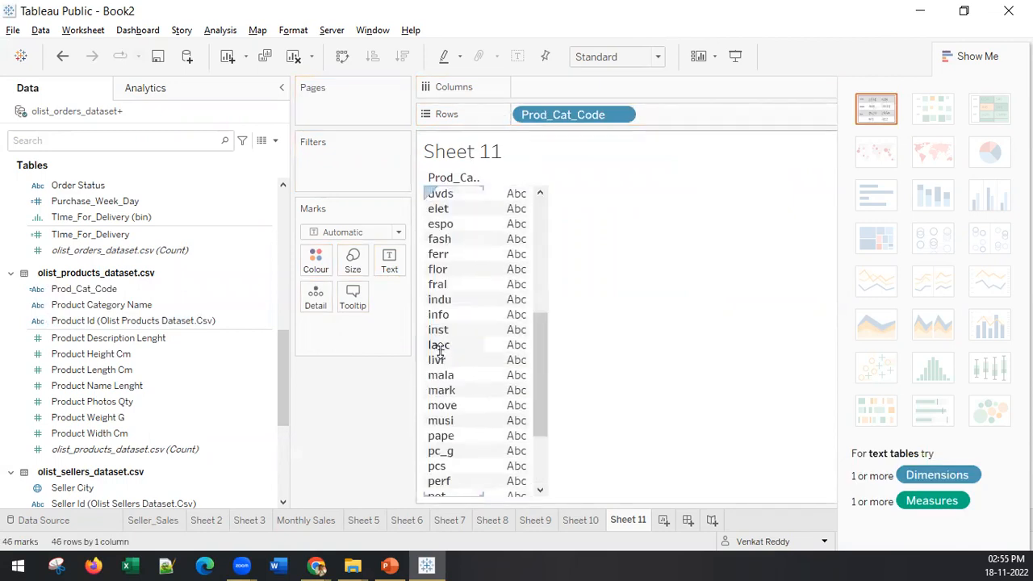
Step: Look through the Prod_Cat_Code list again from the middle back to its beginning
scroll(456, 266, up, 6)
scroll(452, 234, down, 6)
scroll(452, 355, up, 6)
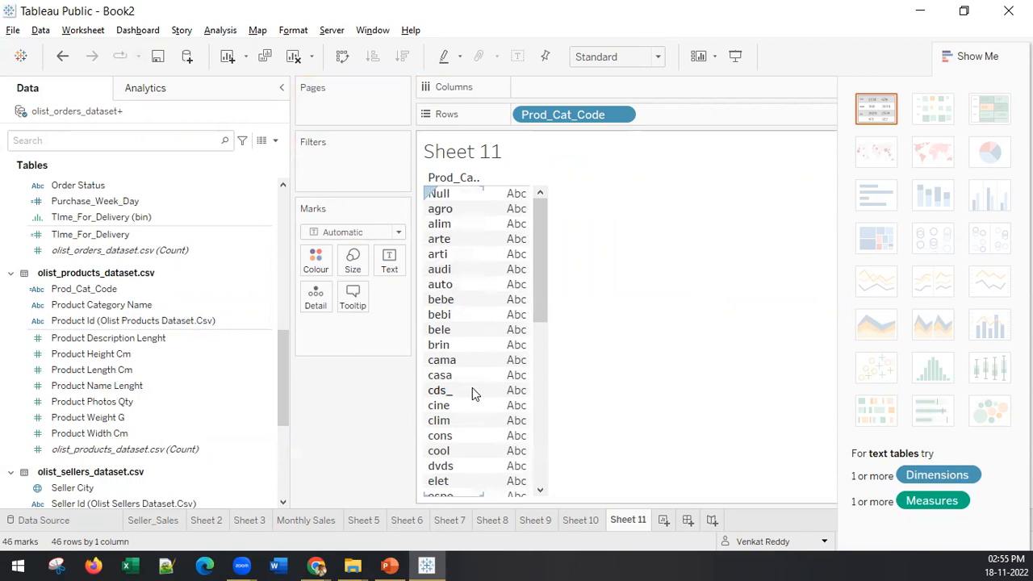
click(389, 566)
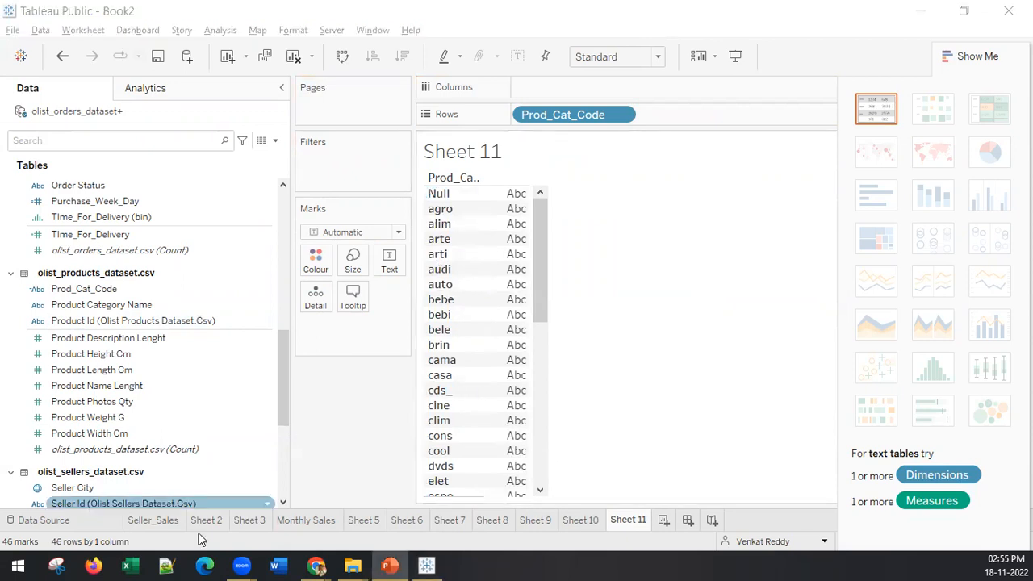
Step: Create a new worksheet, map Geolocation State from Cust_geolocation_dataset.csv on it and inspect the state labels of the points
click(666, 524)
click(663, 520)
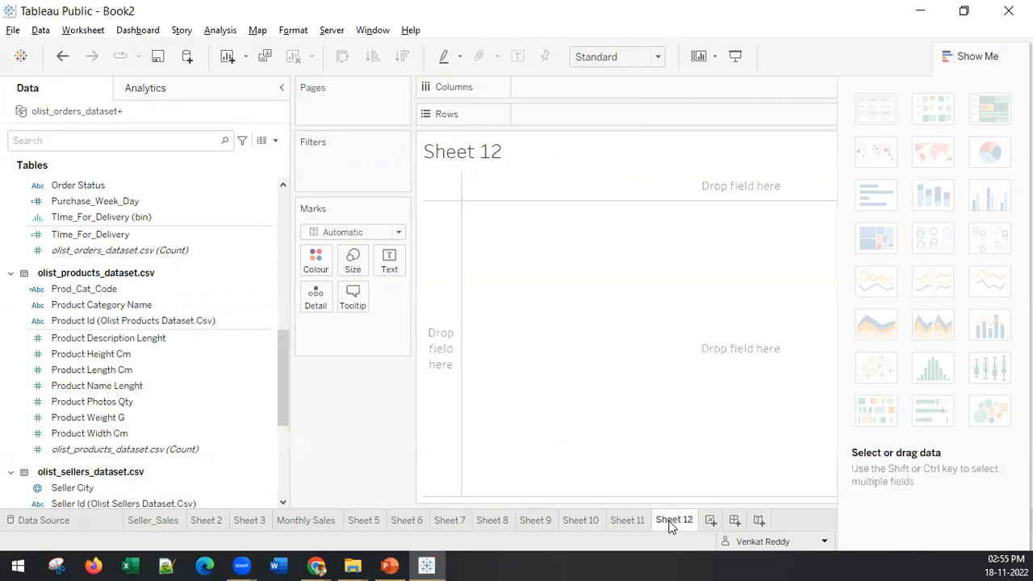
click(131, 436)
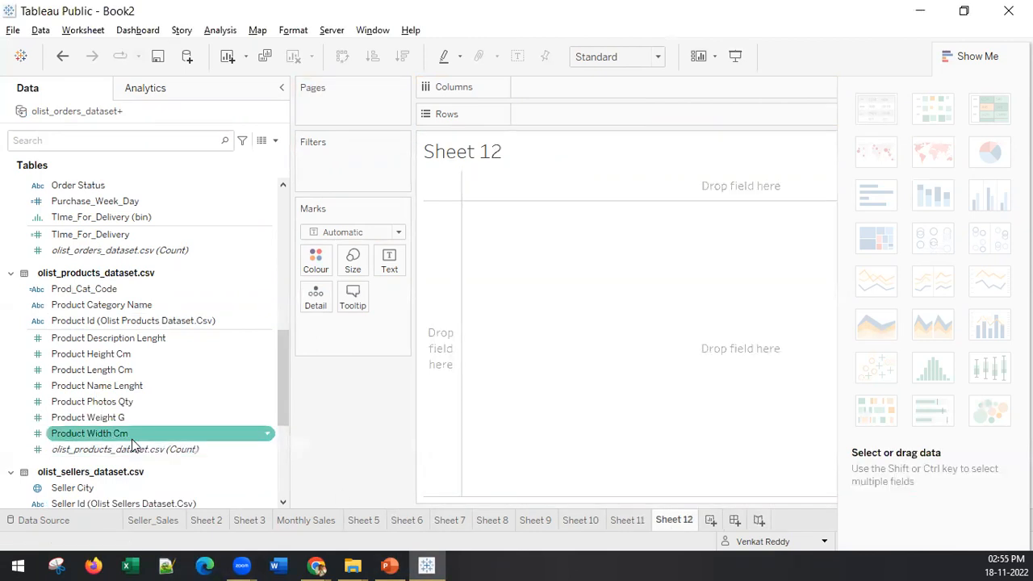
click(145, 322)
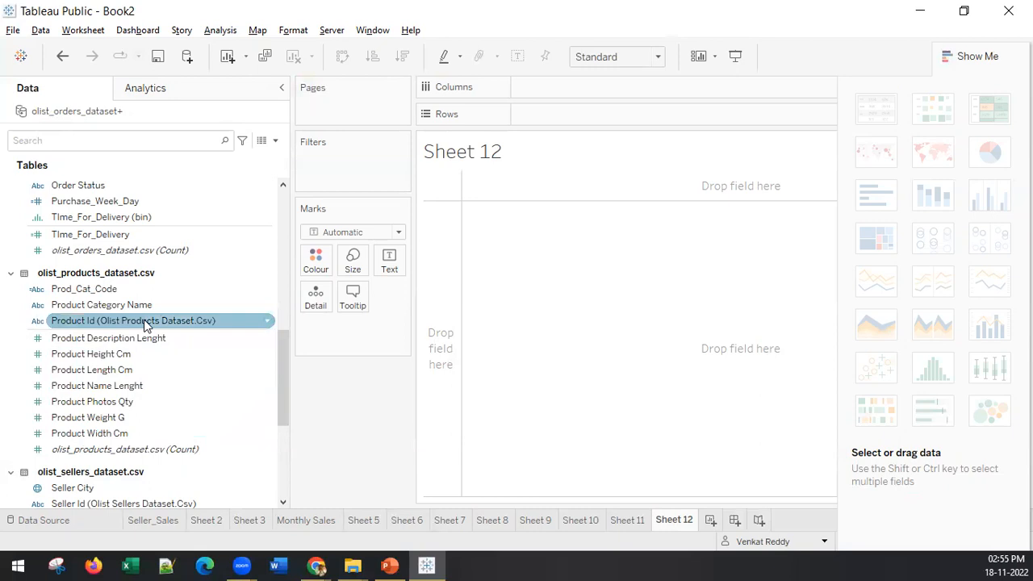
scroll(144, 324, up, 10)
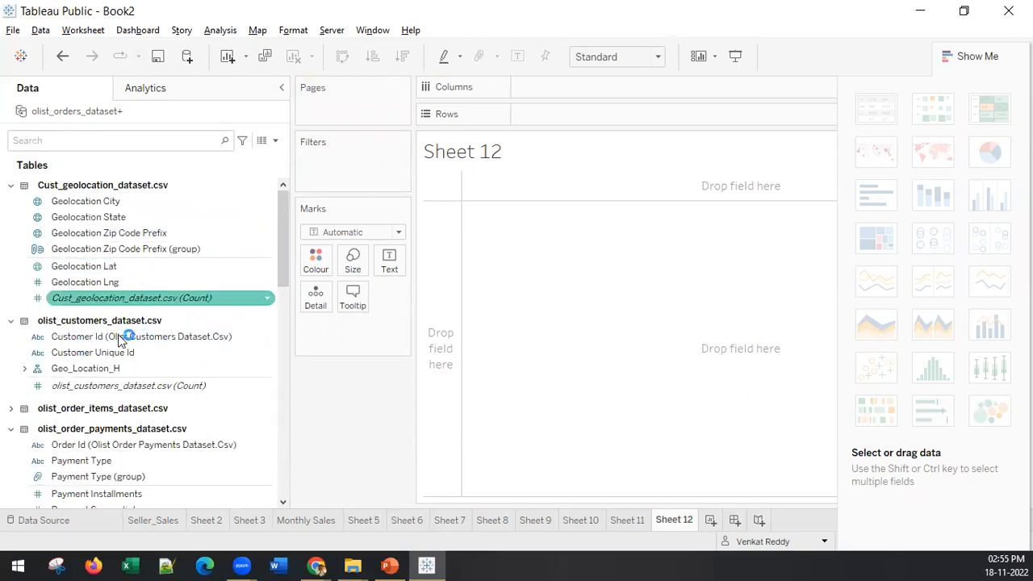
click(133, 215)
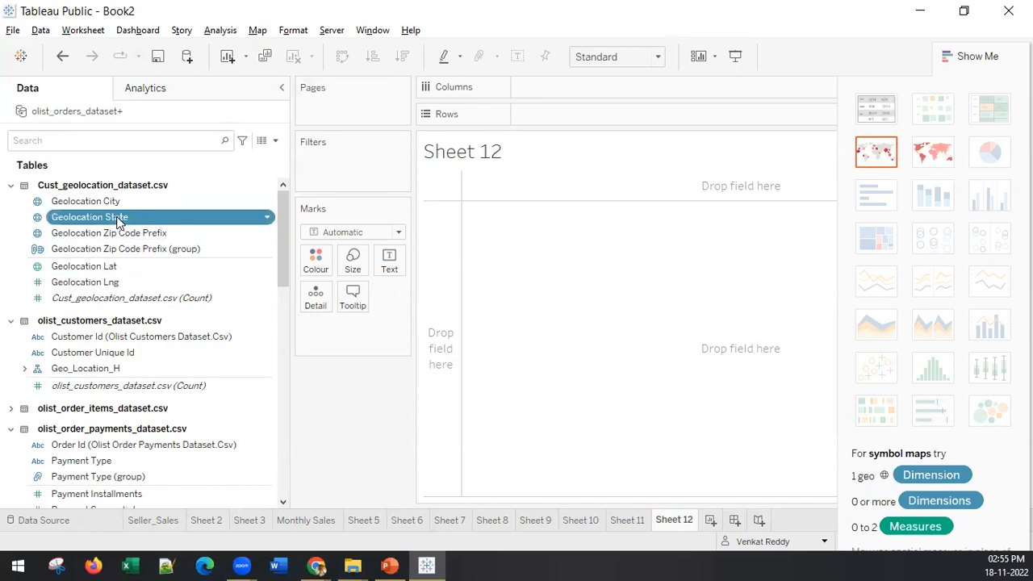
double_click(118, 218)
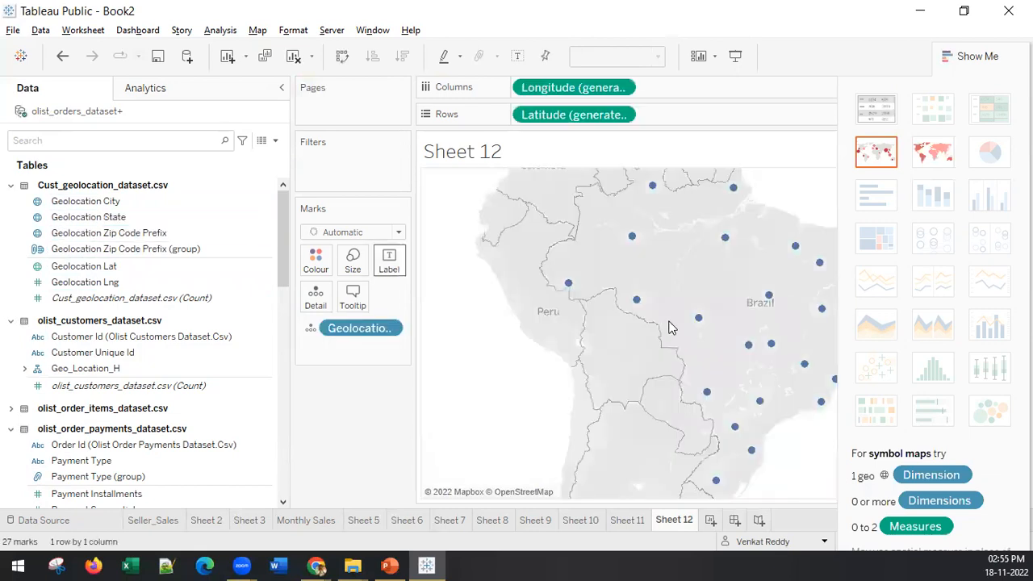
mouse_move(569, 289)
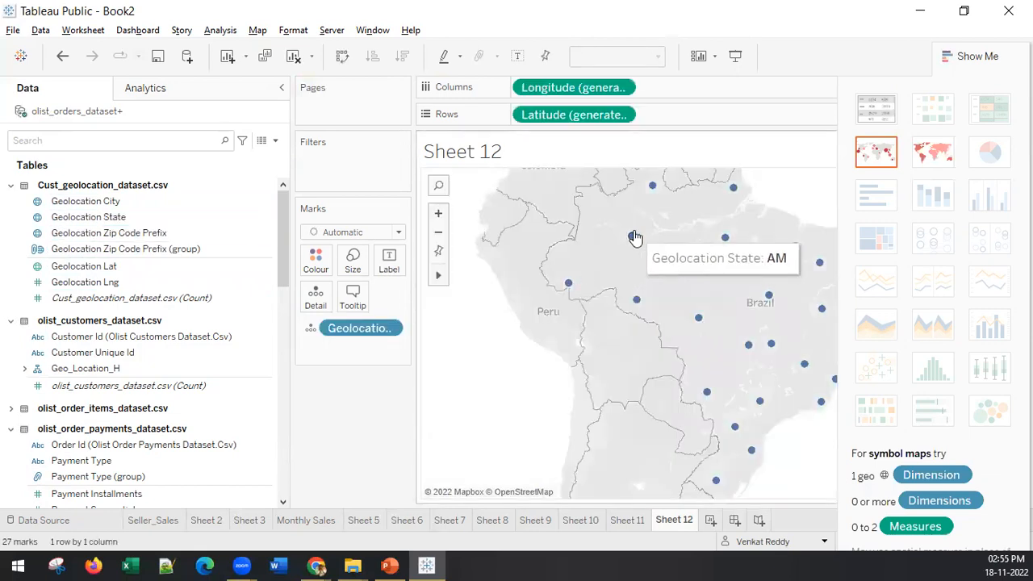
mouse_move(655, 187)
Step: Start a calculated field based on Geolocation State
click(192, 269)
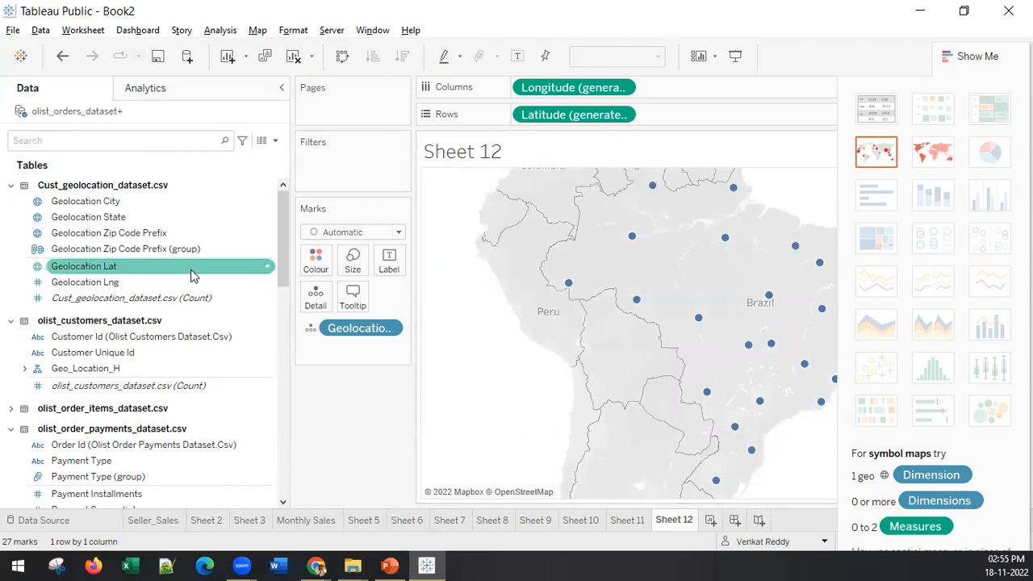
click(113, 219)
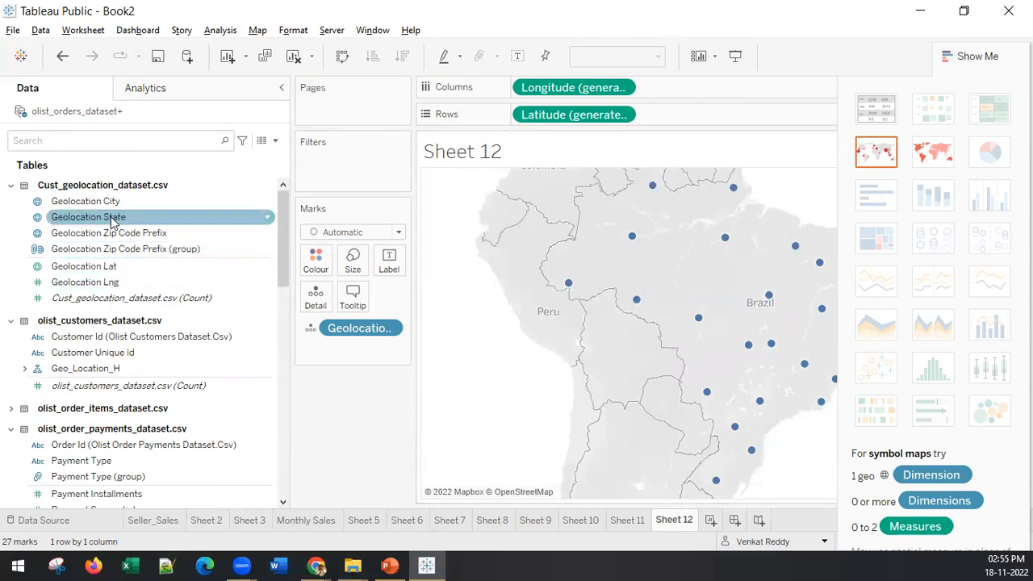
click(113, 222)
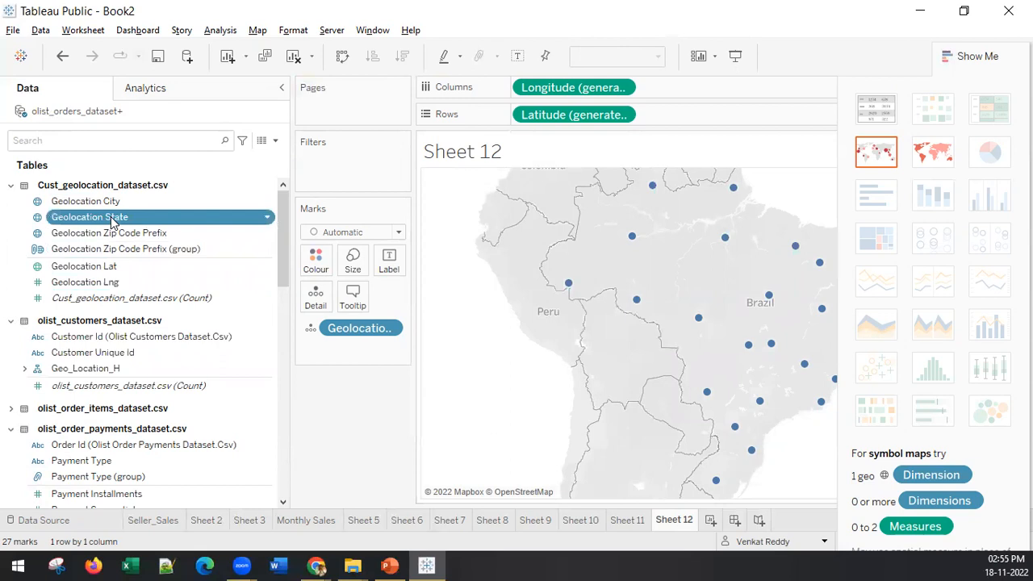
right_click(112, 220)
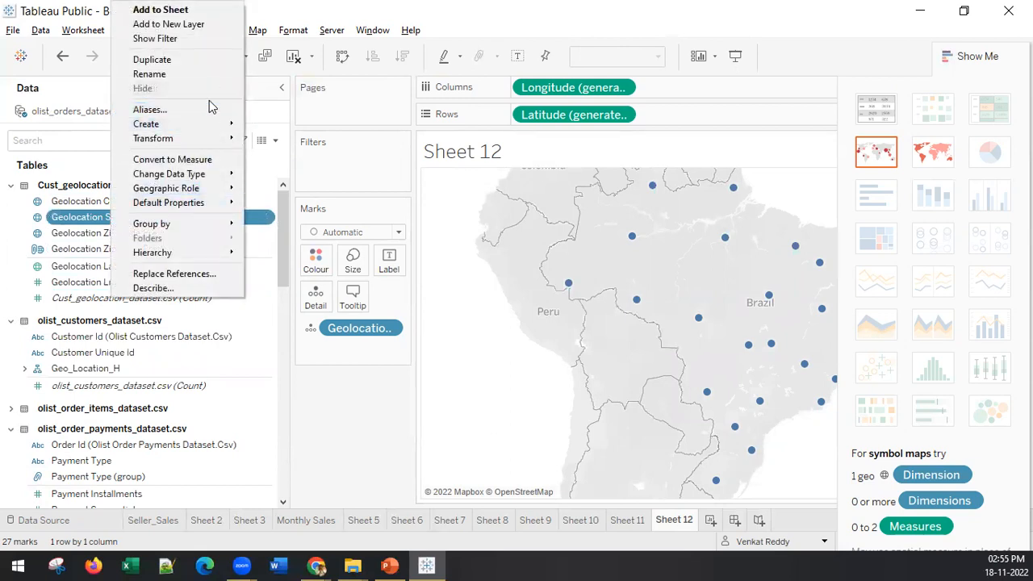
mouse_move(222, 125)
click(297, 129)
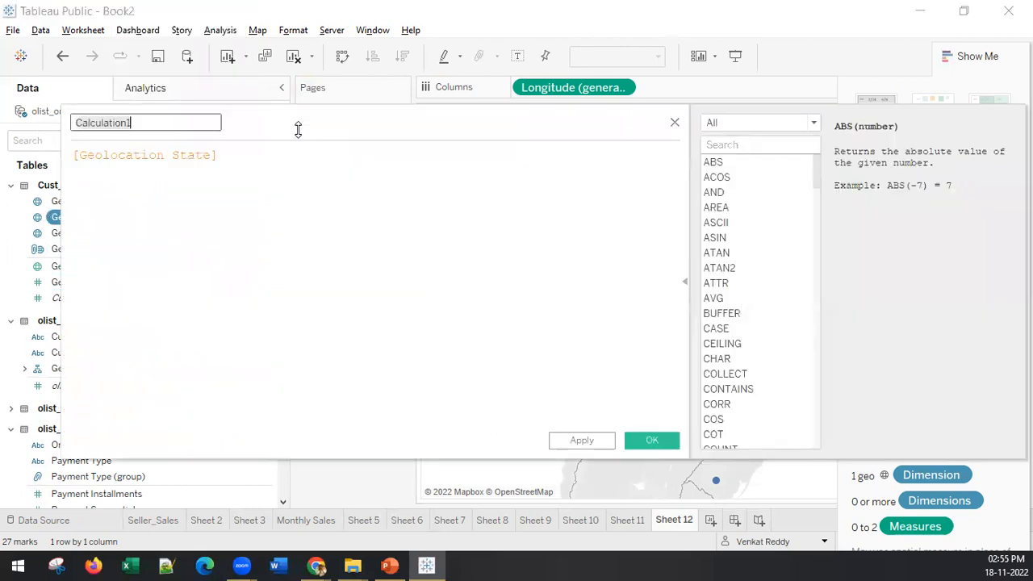
Step: Define the calculation as [Geolocation State]+ " - "+ [Geolocation City]
click(240, 158)
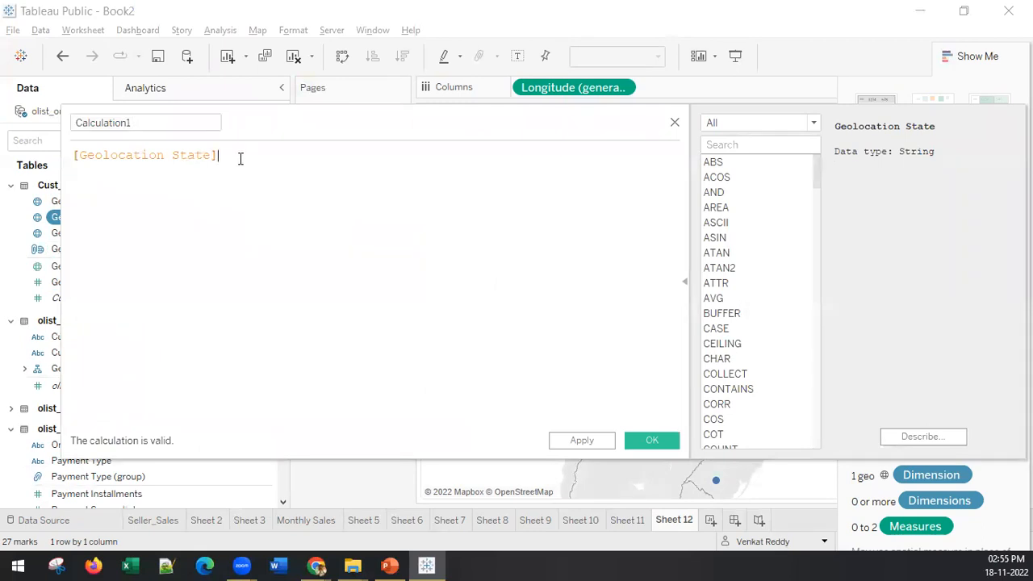
text(+)
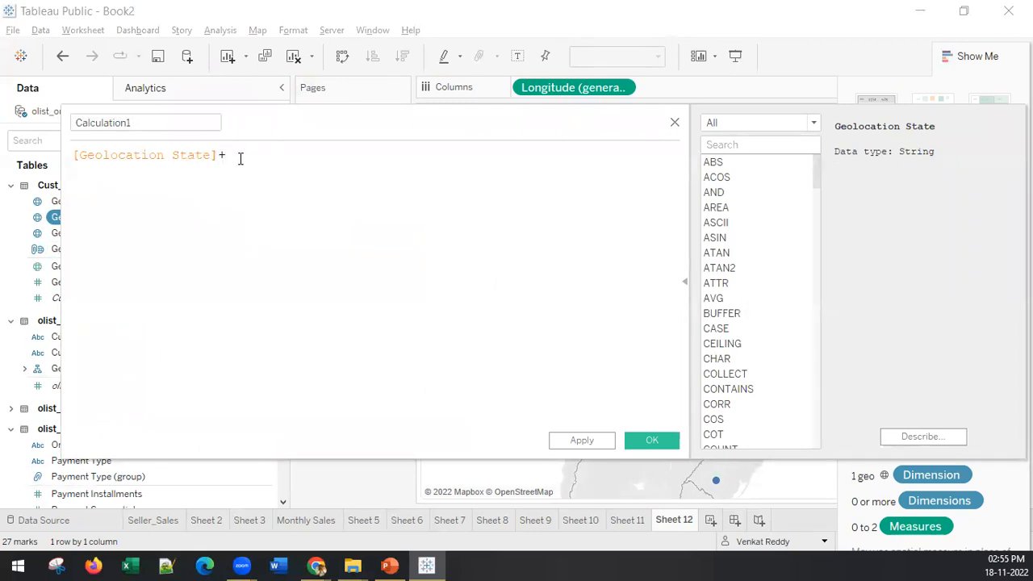
text( ")
text( "+)
click(239, 157)
text(-)
click(299, 153)
text(ce)
key(BackSpace)
key(BackSpace)
text(geo)
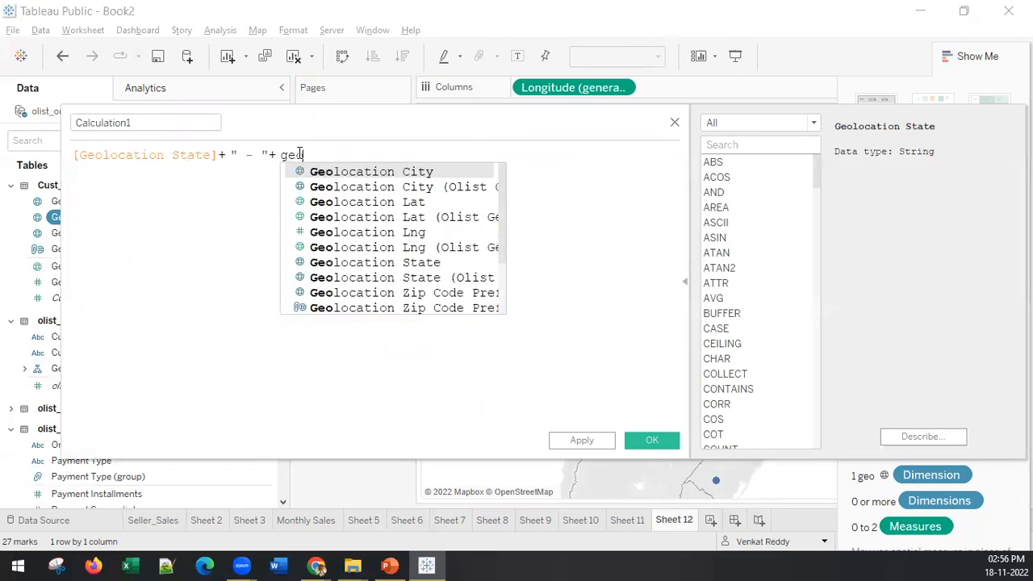
click(334, 173)
Step: Name the calculated field State_City and save it
drag(142, 119, 39, 115)
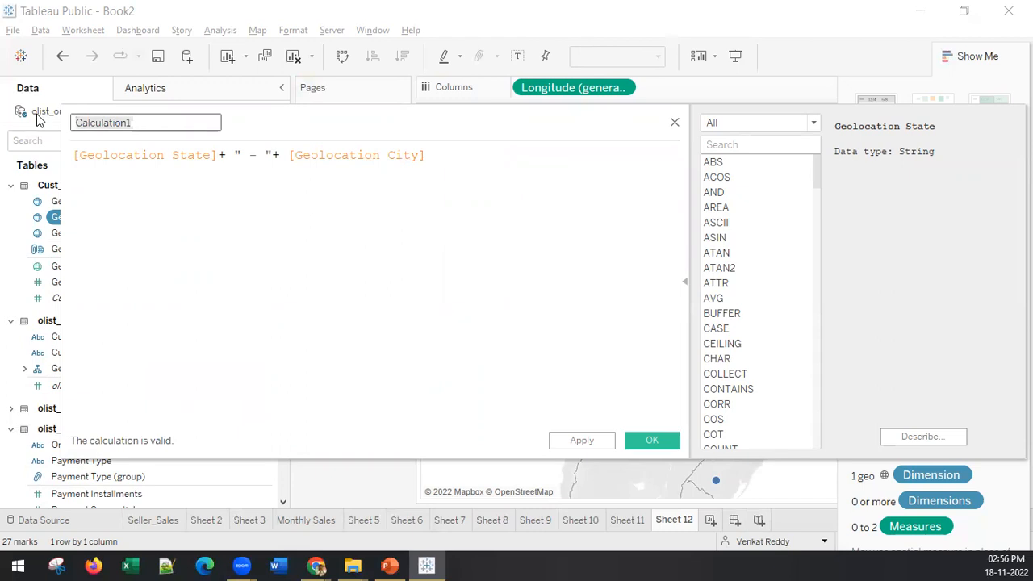
text(State_City)
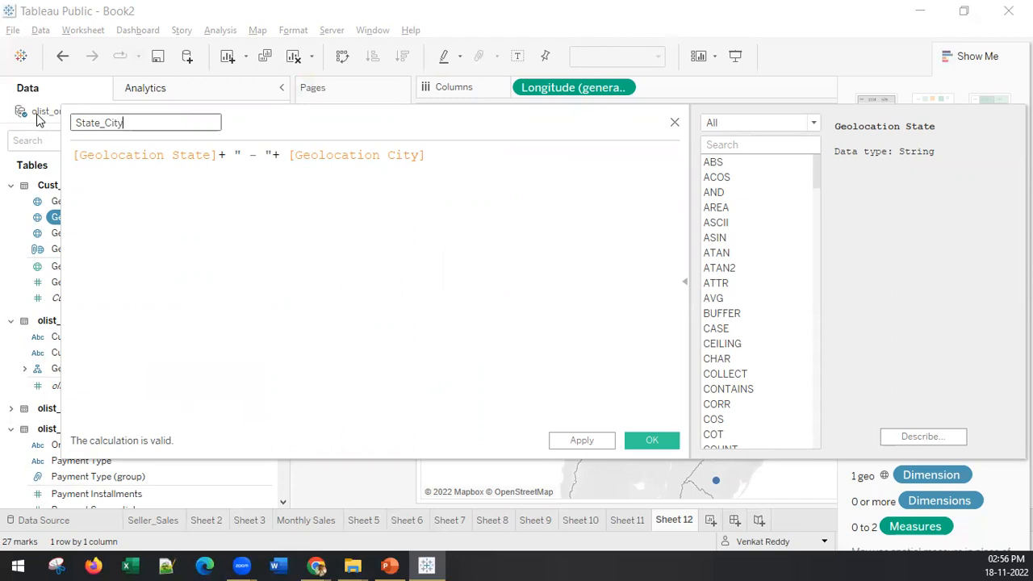
click(670, 442)
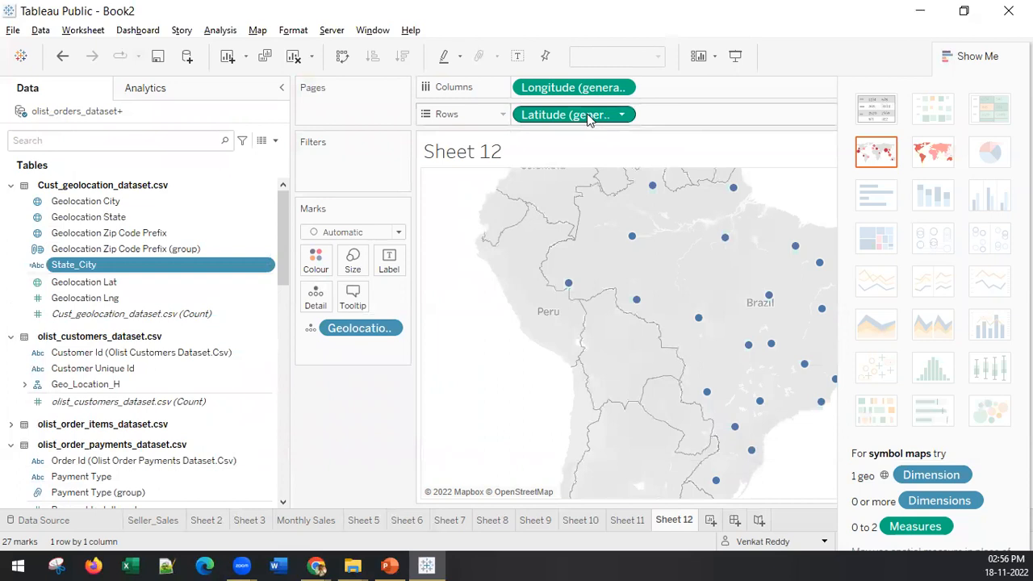
Step: Clear the state map from the worksheet, list State_City in the rows and look through the entries down to the end
click(293, 56)
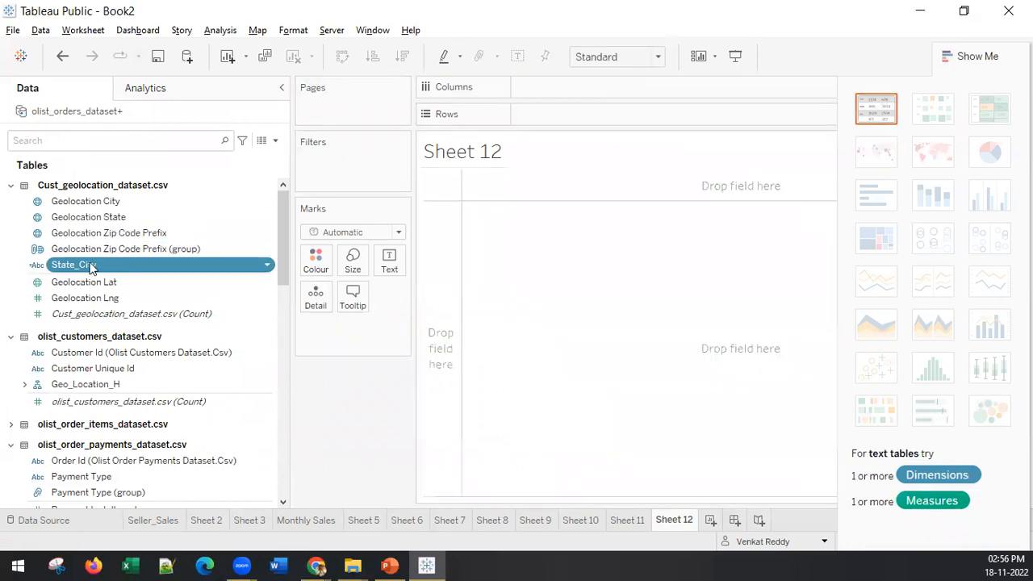
double_click(91, 268)
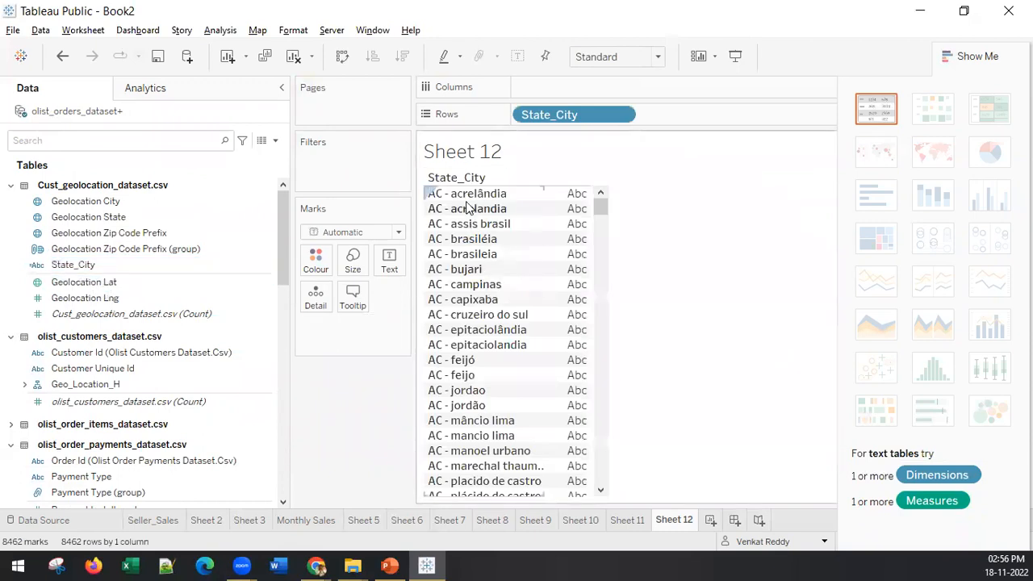
scroll(452, 323, down, 15)
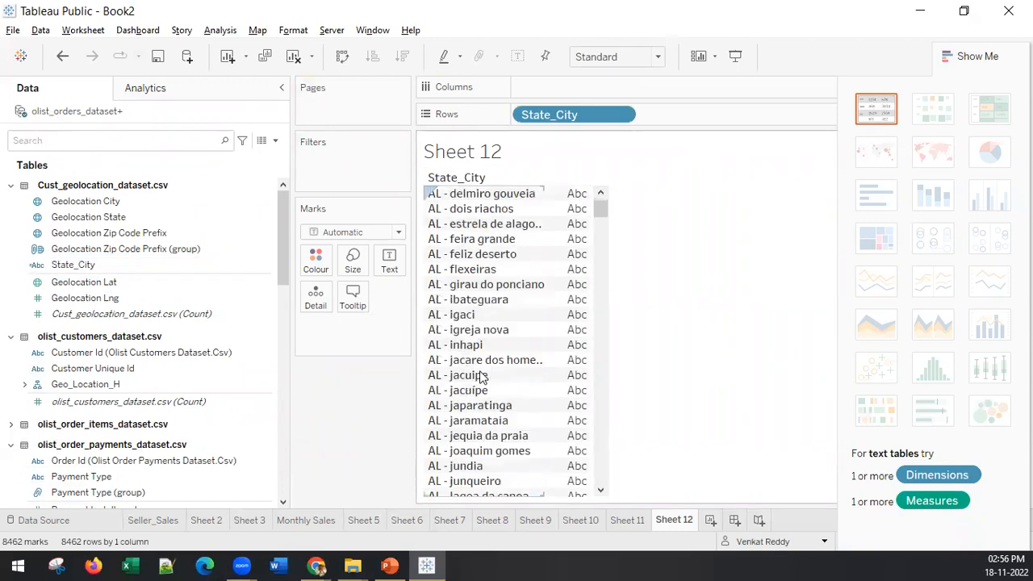
scroll(454, 339, down, 15)
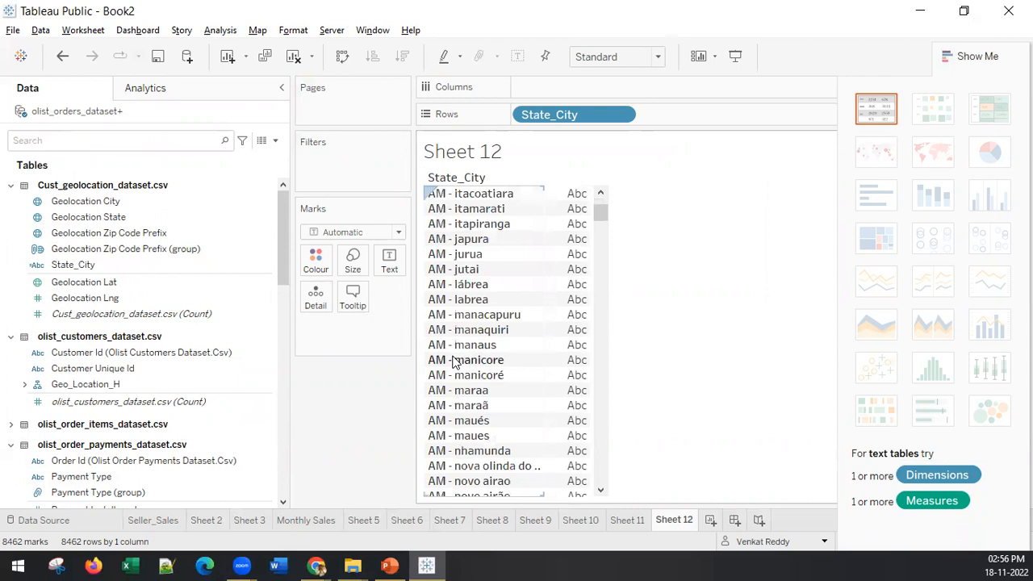
scroll(457, 334, down, 15)
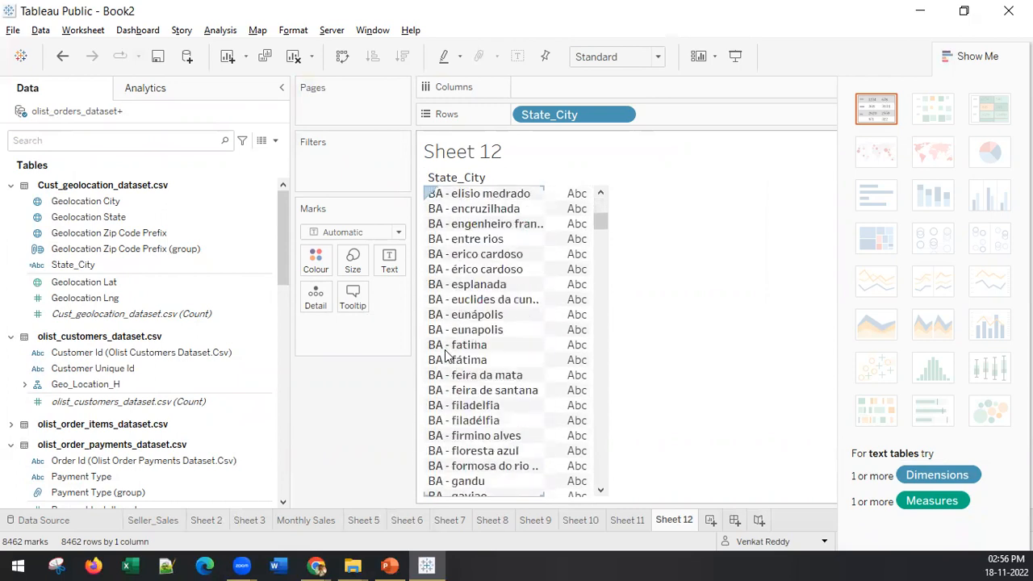
scroll(446, 357, down, 15)
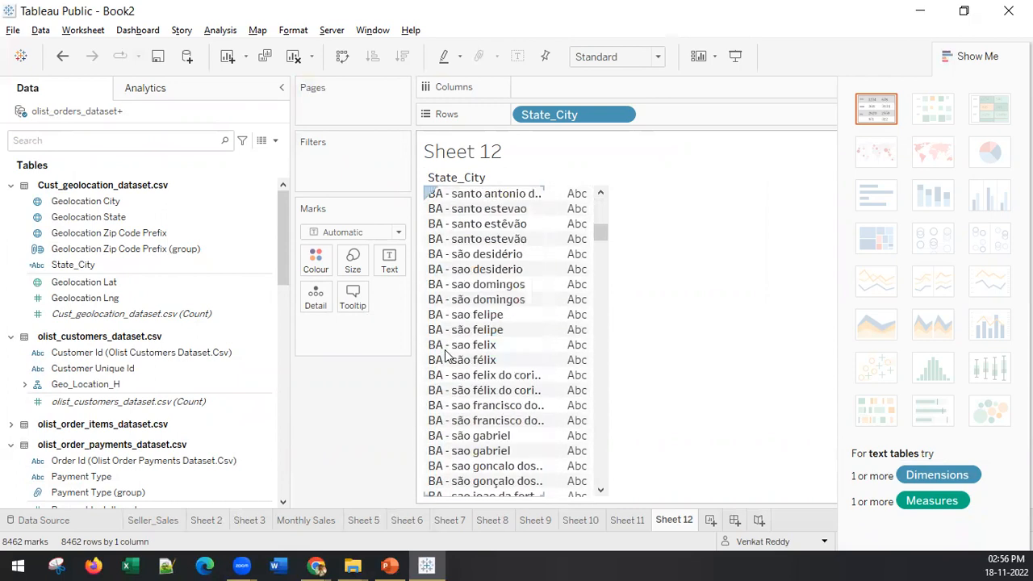
drag(597, 229, 598, 488)
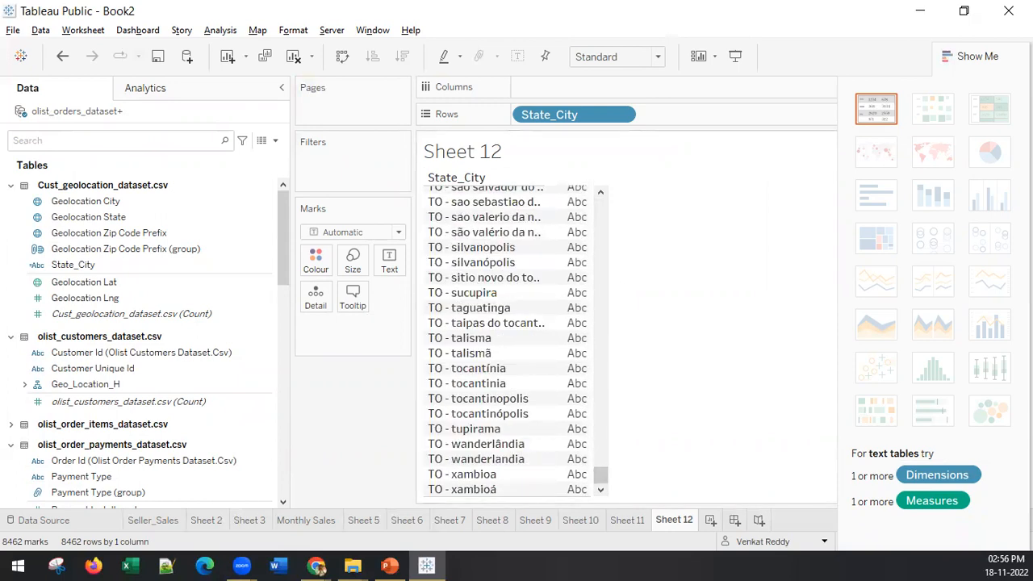
Step: Create another worksheet, try mapping Geolocation City on it and undo that map
click(710, 520)
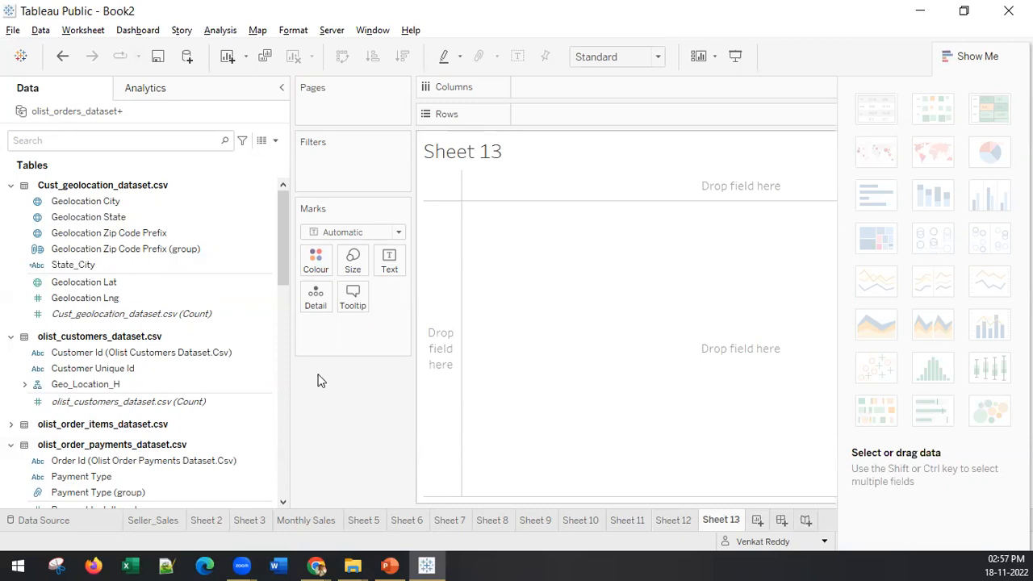
click(88, 205)
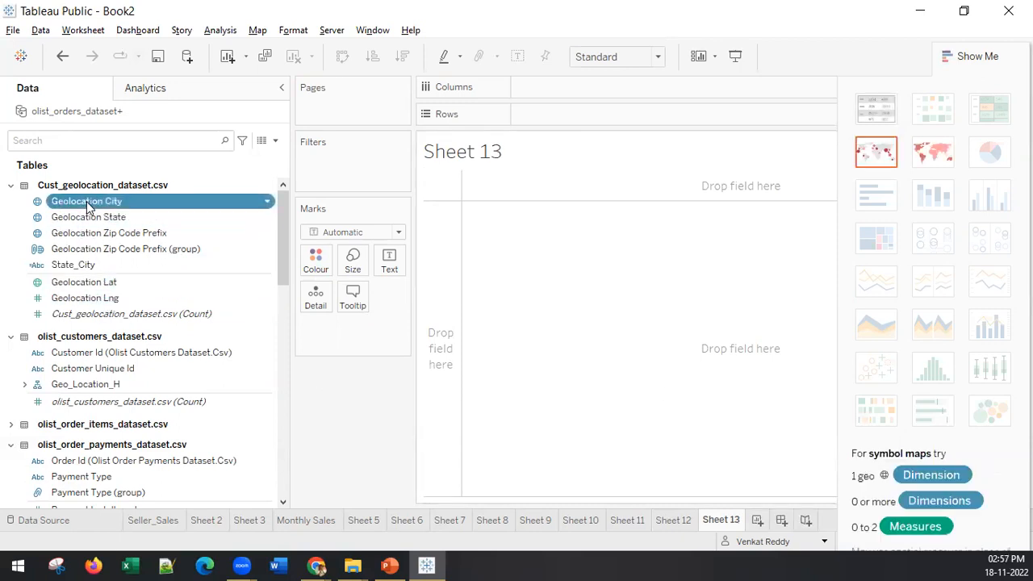
double_click(87, 203)
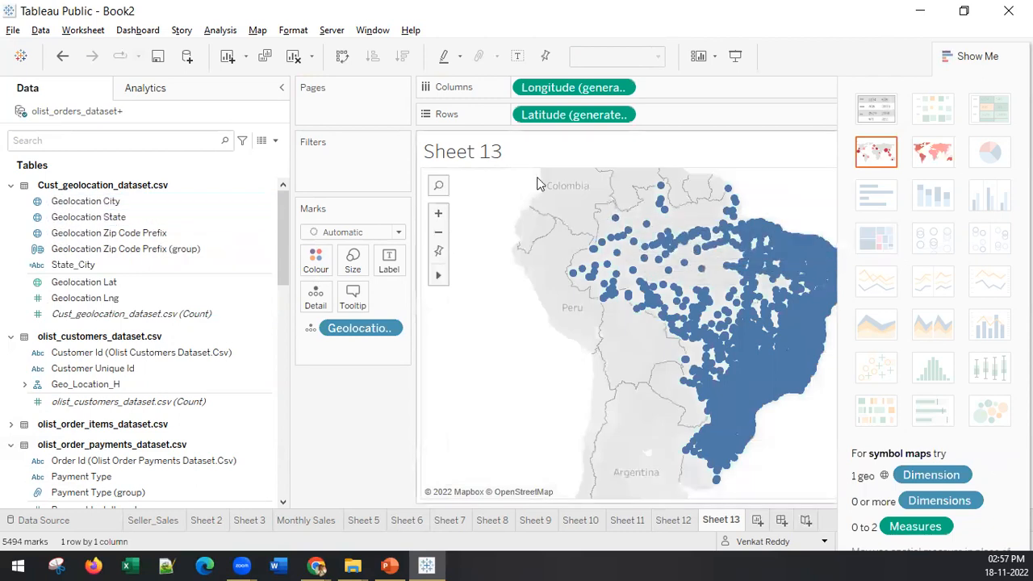
key(ctrl+z)
Step: Try mapping Geolocation State with Customer Id (Olist Customers Dataset.Csv) assigned to mark size
click(134, 216)
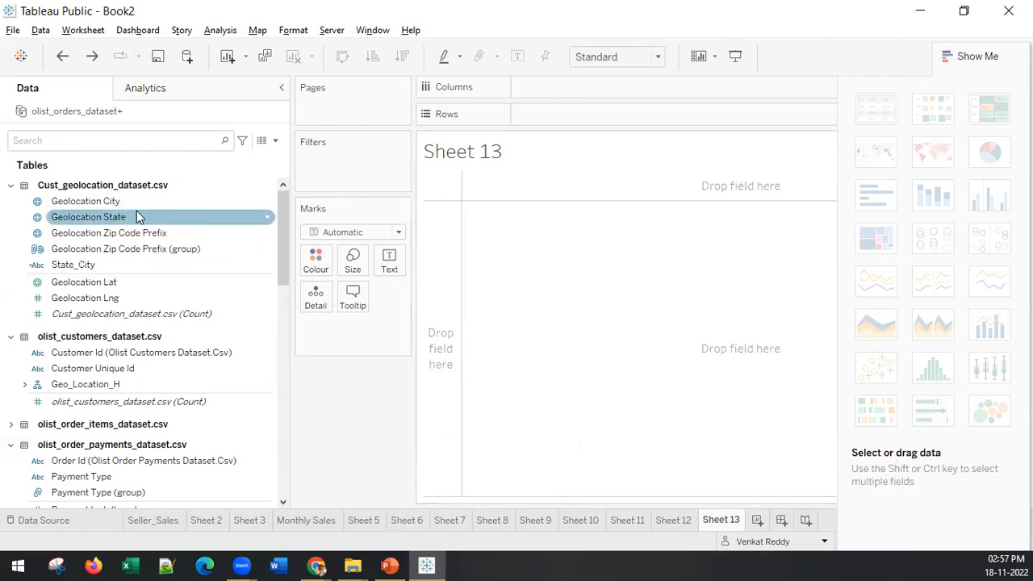
double_click(134, 217)
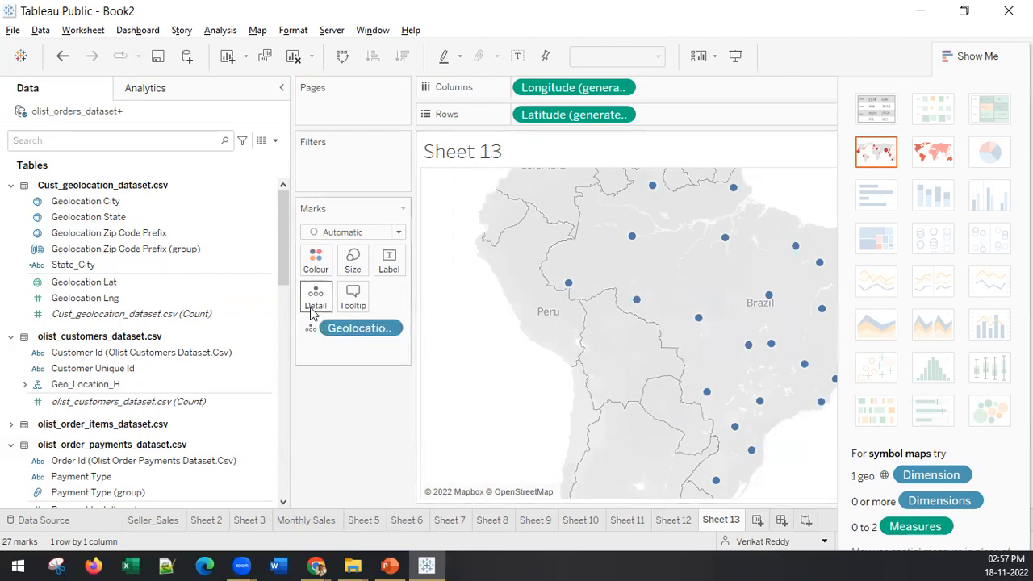
click(161, 282)
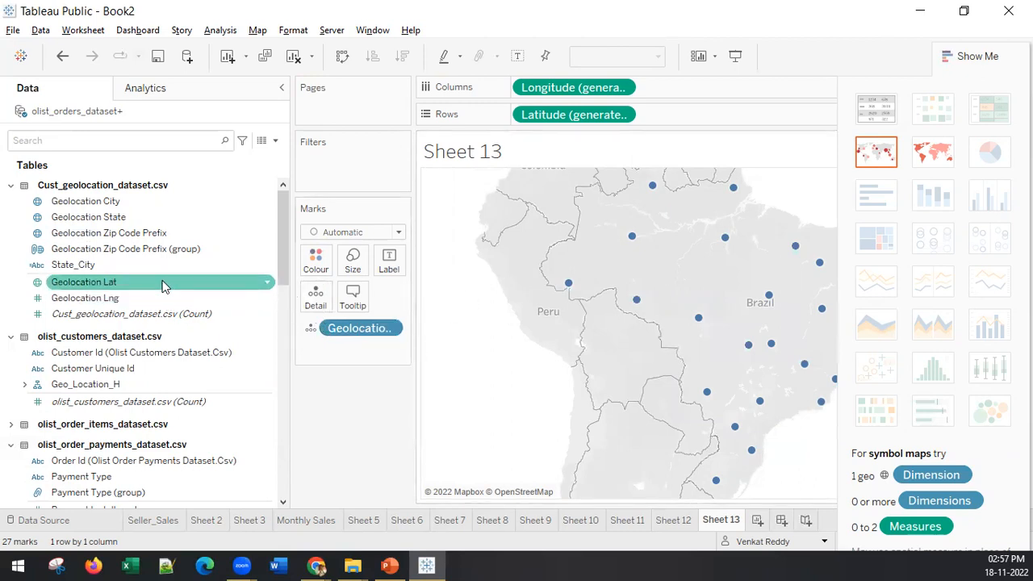
click(149, 314)
click(101, 385)
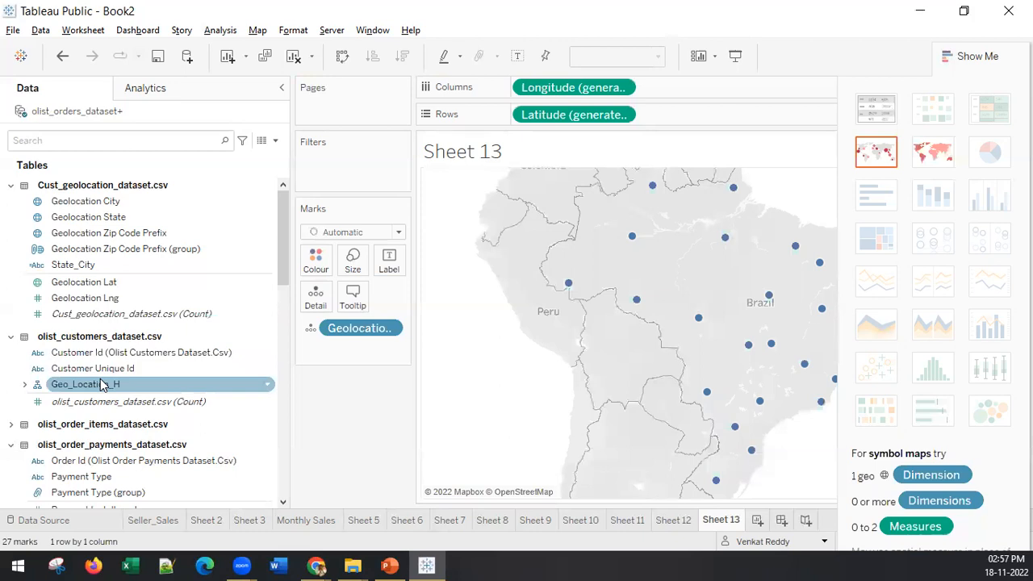
click(93, 355)
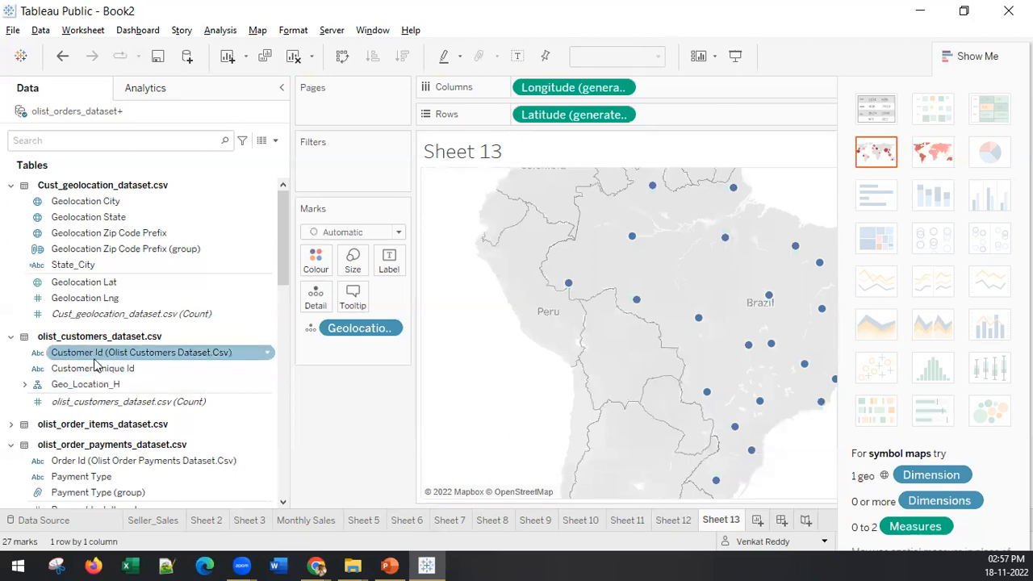
drag(93, 355, 360, 266)
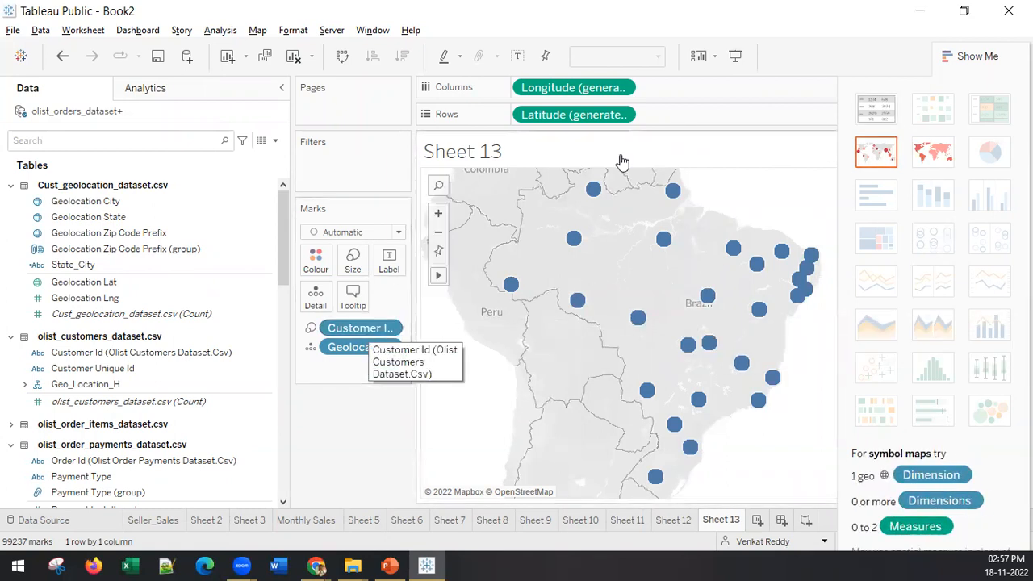
Step: Clear the state map by removing the latitude, longitude, Customer Id and Geolocation State fields from the worksheet
drag(595, 118, 555, 90)
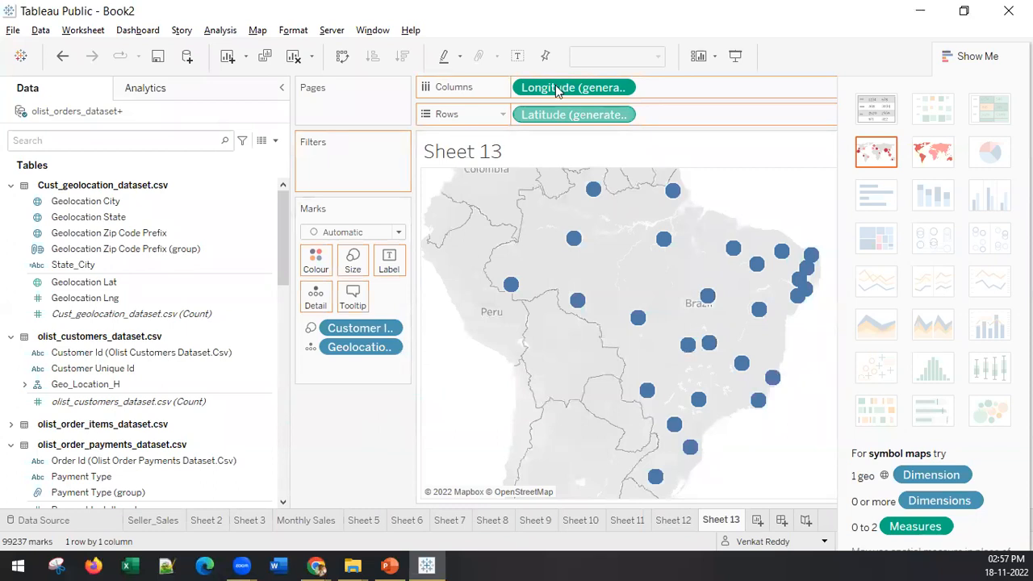
drag(547, 91, 360, 432)
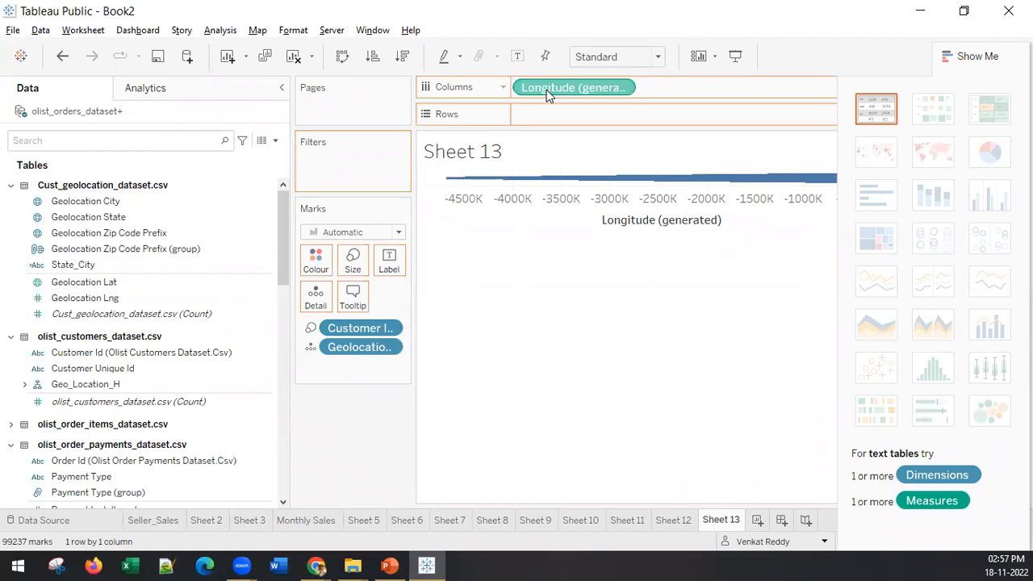
drag(361, 329, 348, 355)
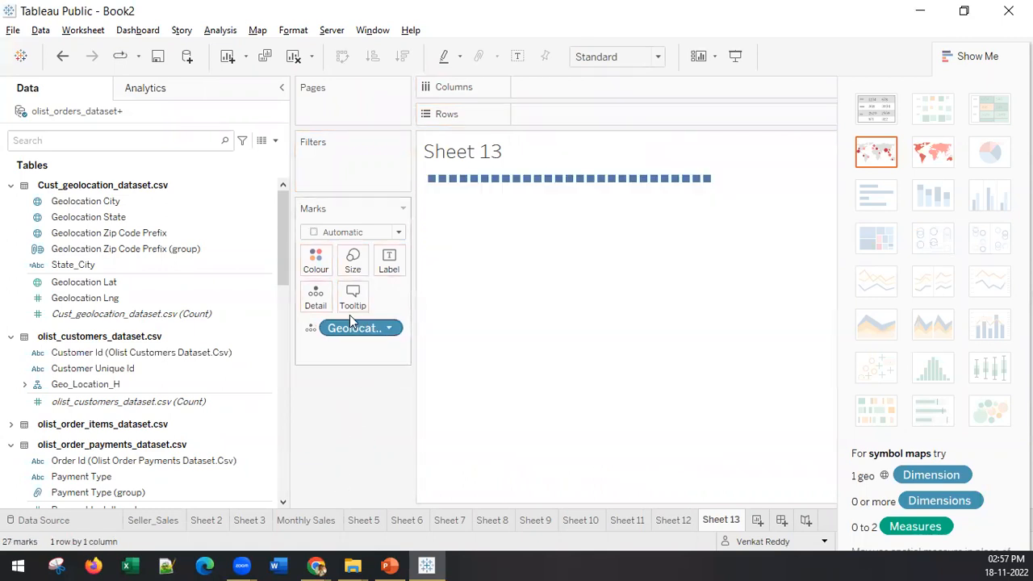
drag(352, 327, 329, 482)
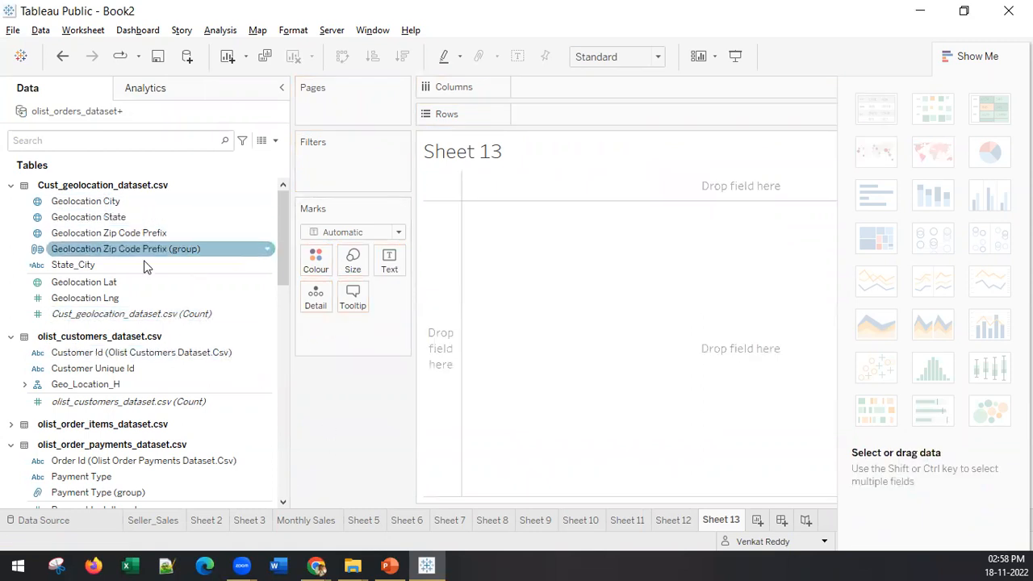
Step: Add Customer Id (Olist Customers Dataset.Csv) to the rows and aggregate it as a Count measure
click(141, 357)
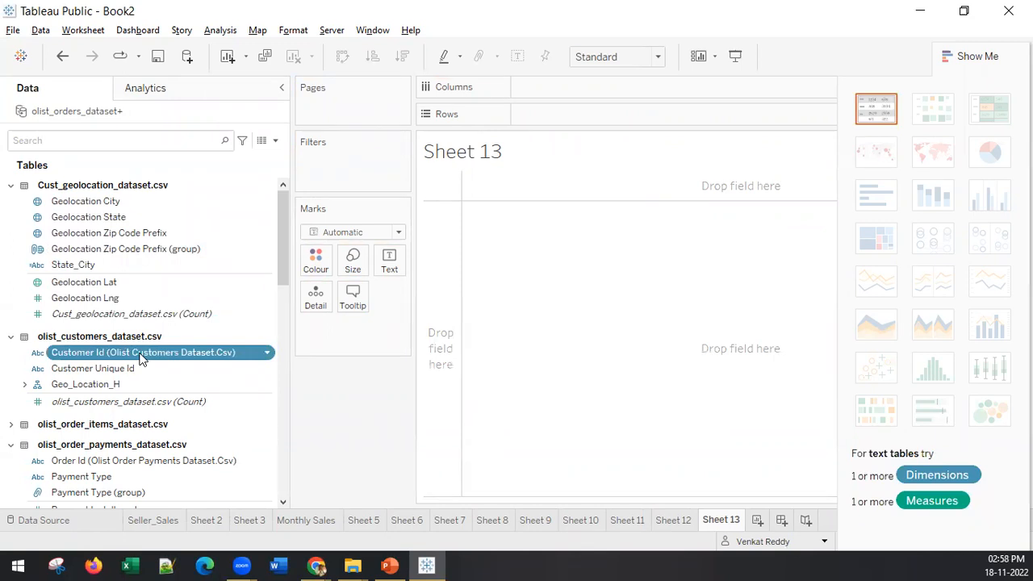
double_click(141, 358)
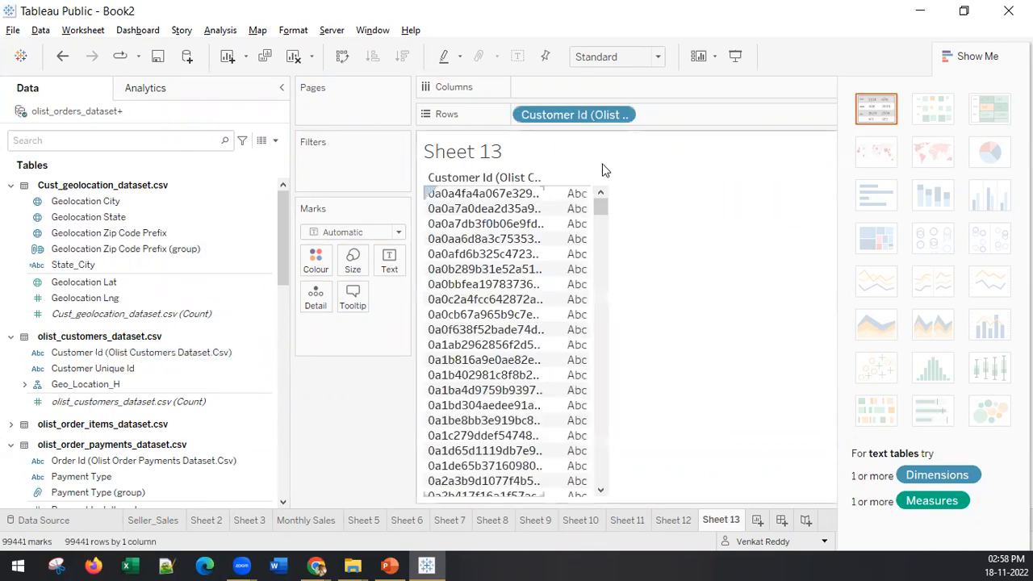
right_click(579, 114)
mouse_move(641, 309)
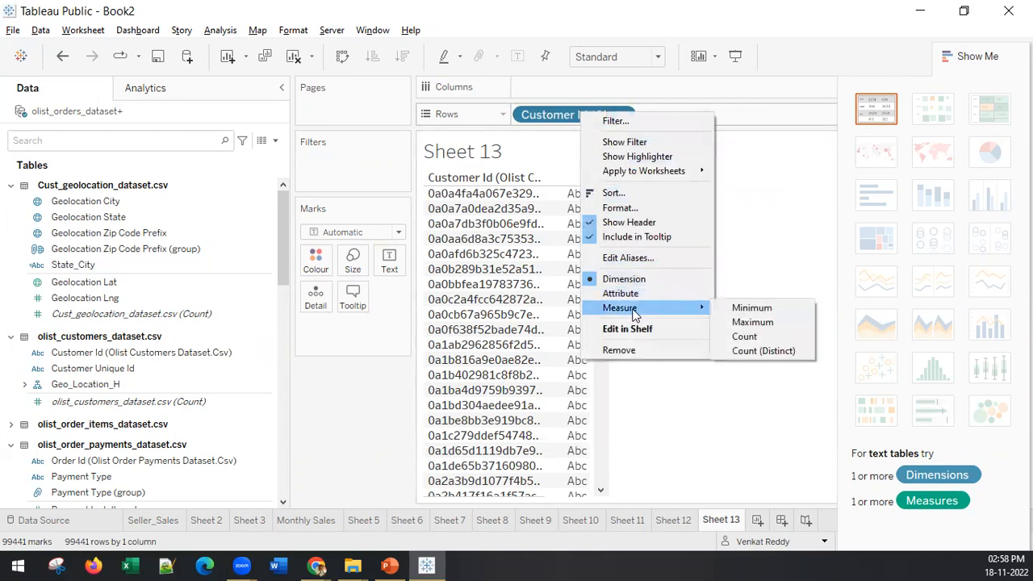
click(764, 337)
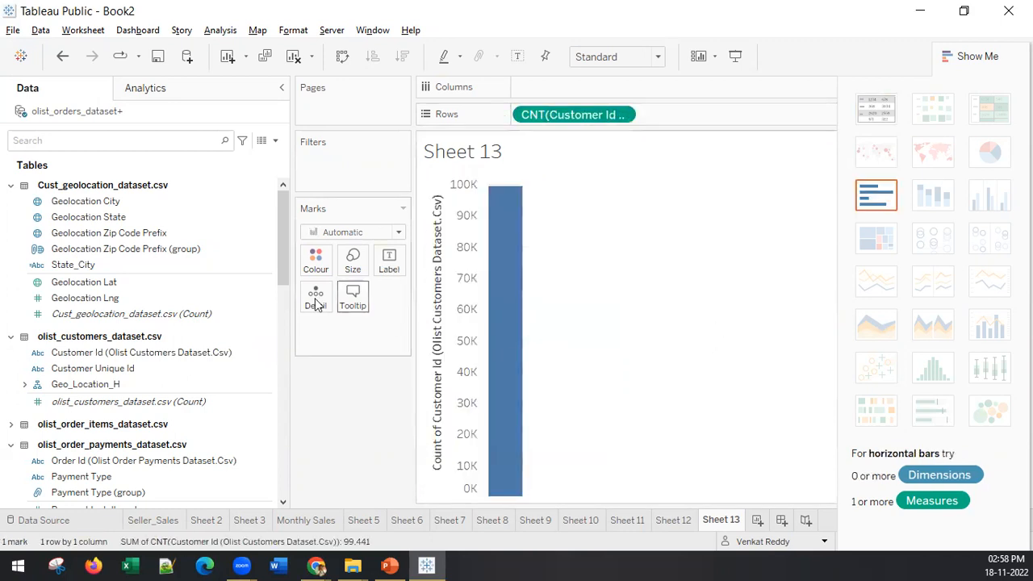
Step: Break the customer count down by Geolocation State and show it as a treemap
click(103, 219)
double_click(100, 216)
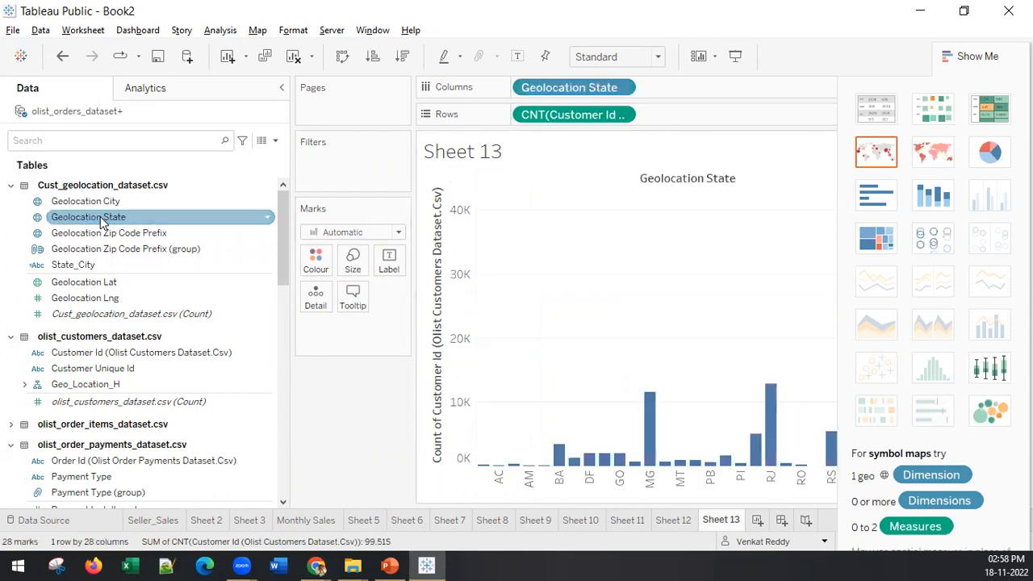
click(874, 242)
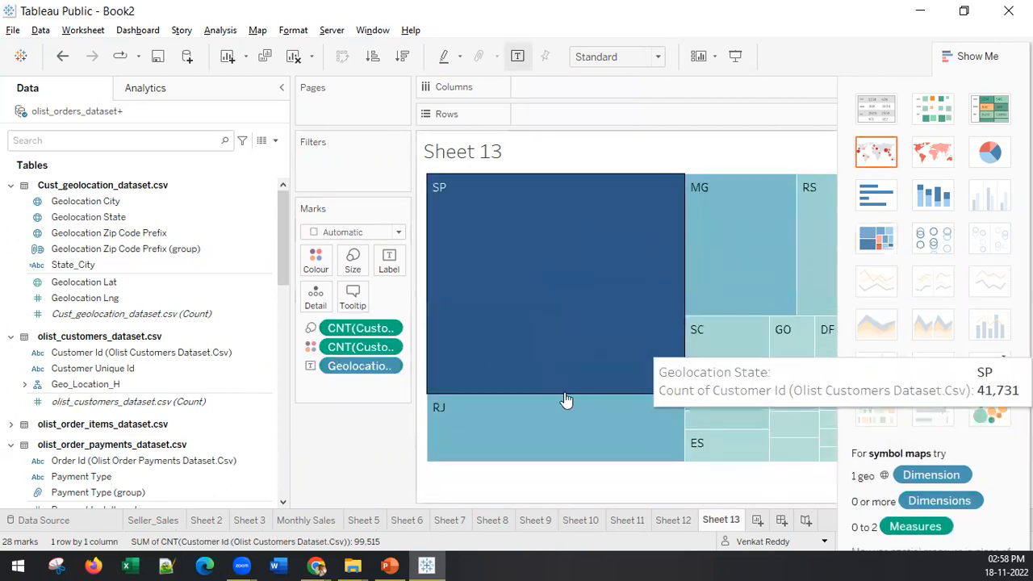
Step: Turn the treemap into a word cloud of states by changing the mark type to Text, and hide the chart suggestions
click(326, 233)
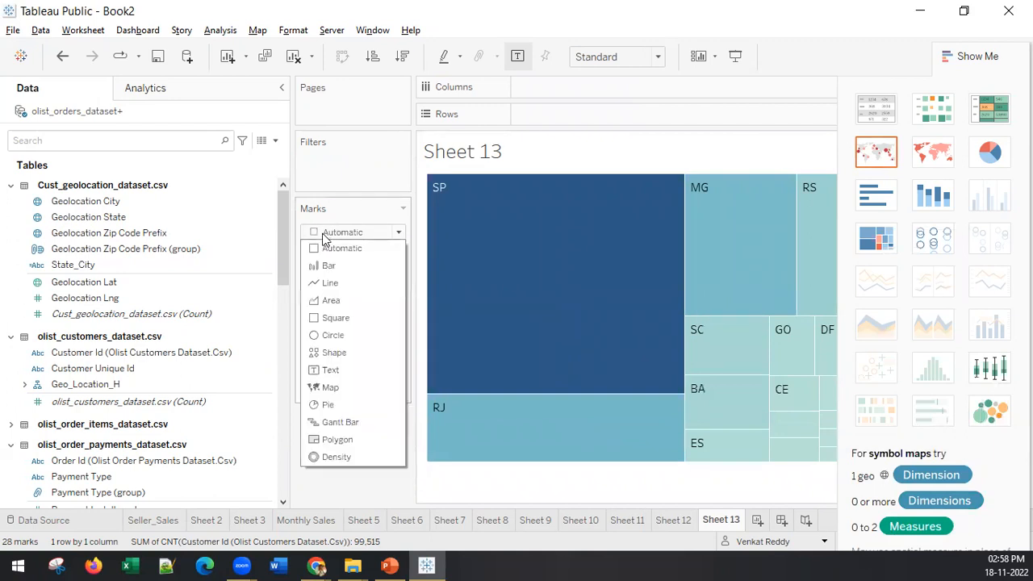
click(342, 371)
mouse_move(655, 351)
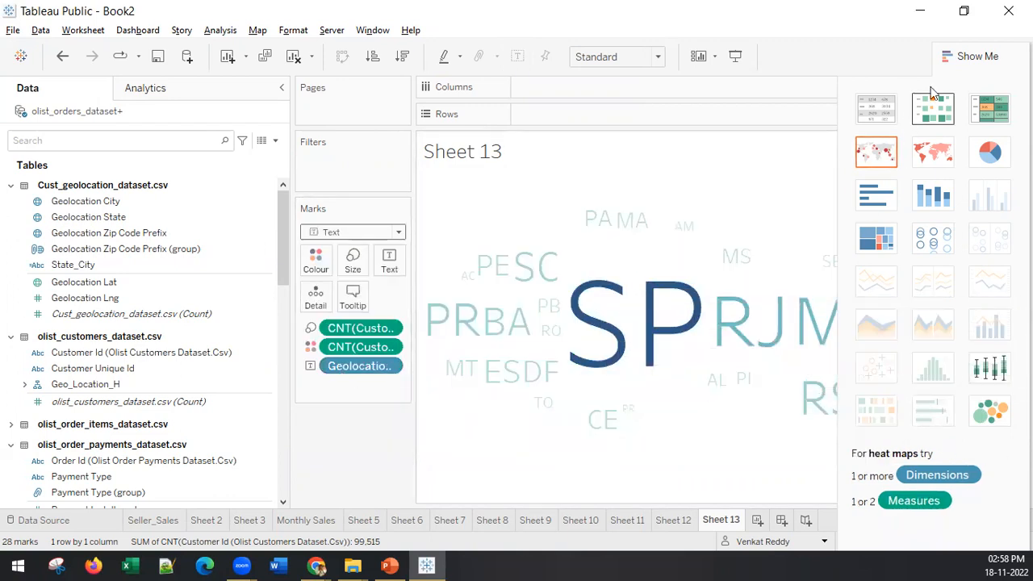
click(965, 55)
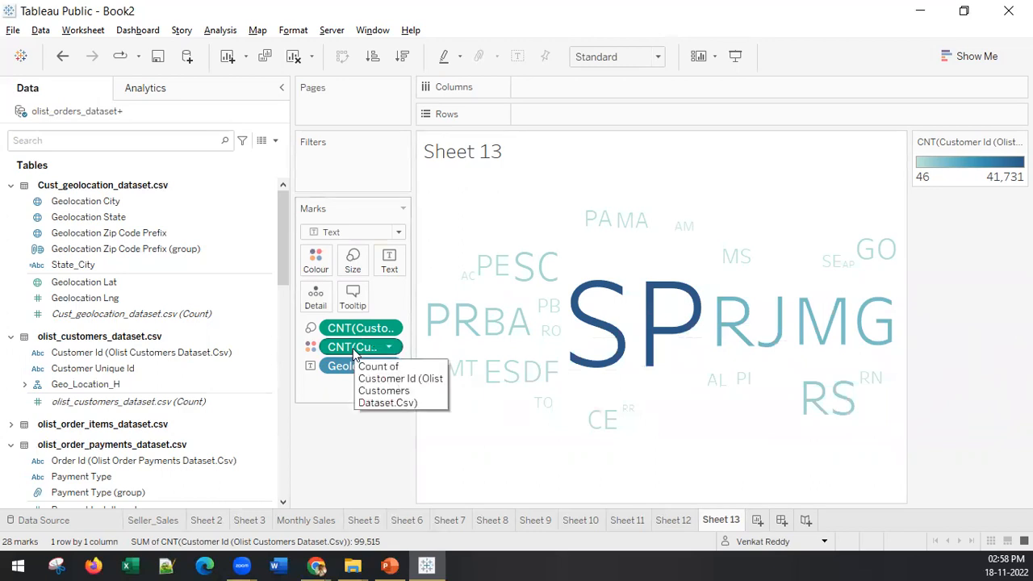
Step: Apply the Sunrise-Sunset Diverging palette to the customer count colours in the word cloud
click(316, 260)
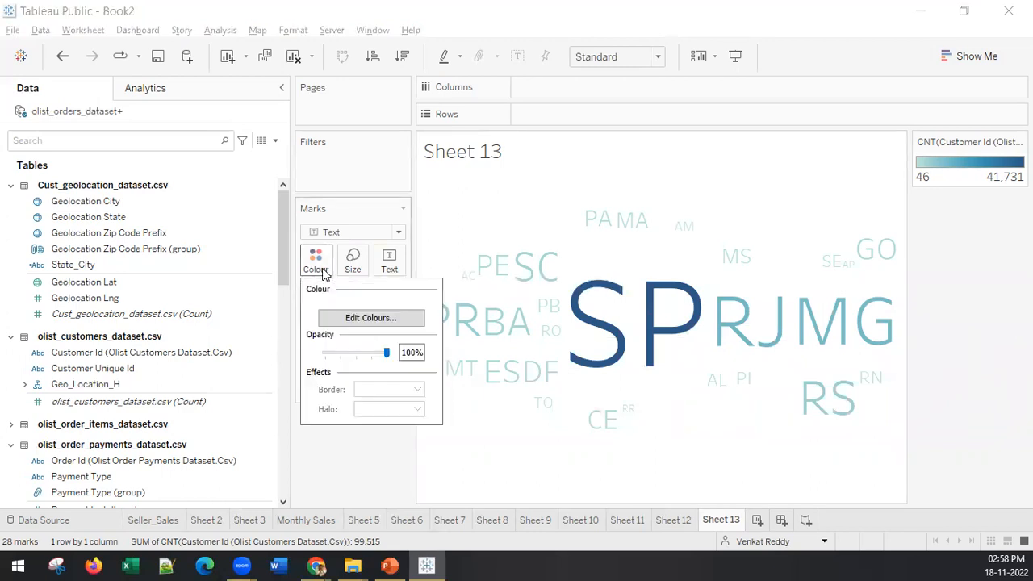
click(369, 317)
click(503, 218)
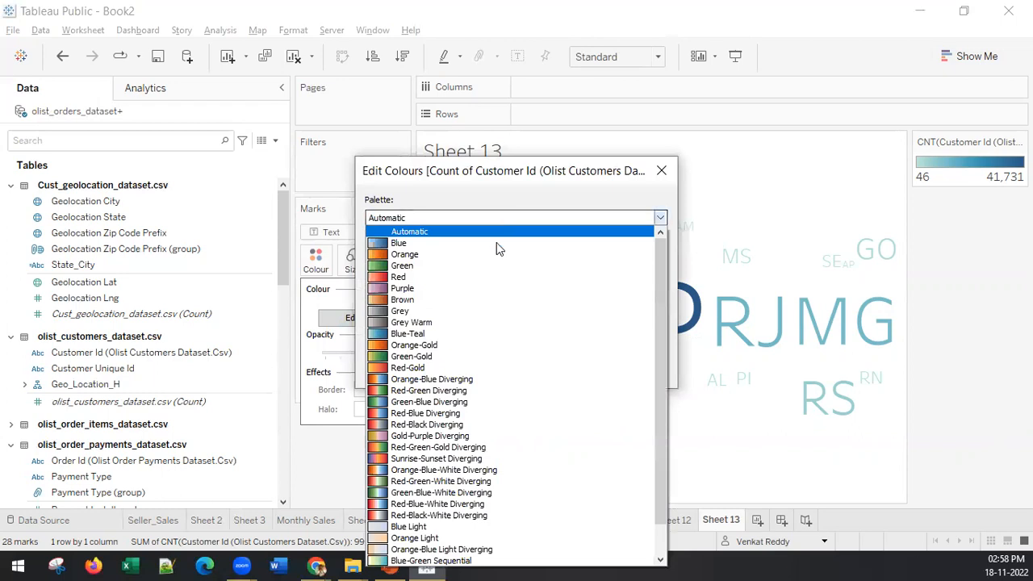
click(486, 458)
click(638, 370)
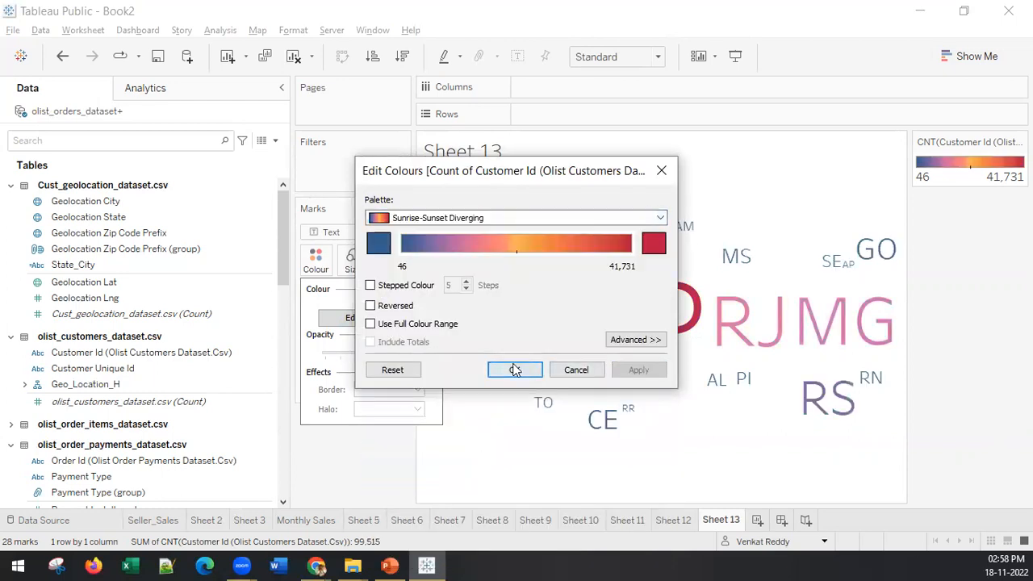
click(513, 370)
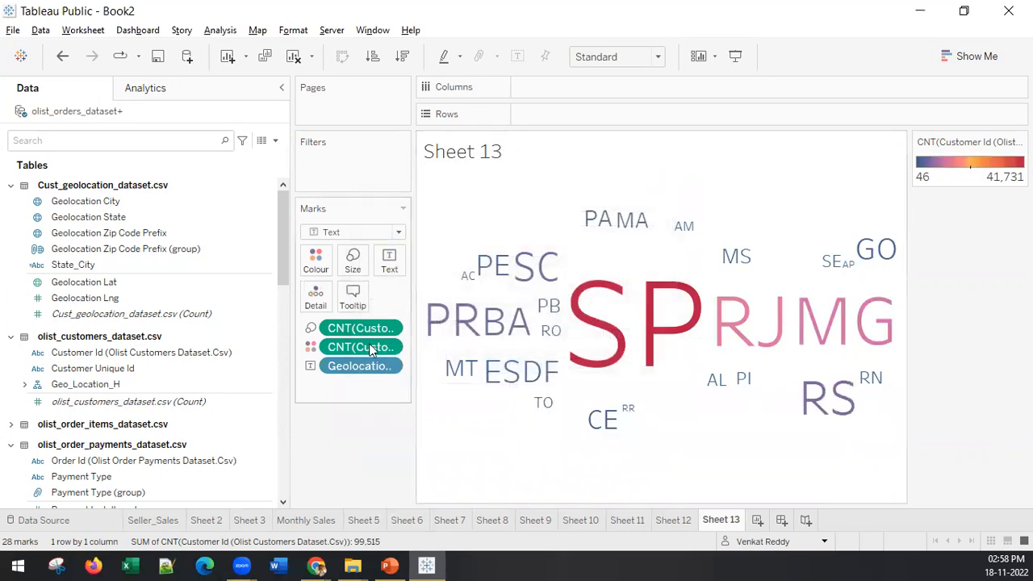
Step: Compare the customer counts of large and small states in the word cloud, including SP, AC, RS, PI, AP and GO
mouse_move(618, 314)
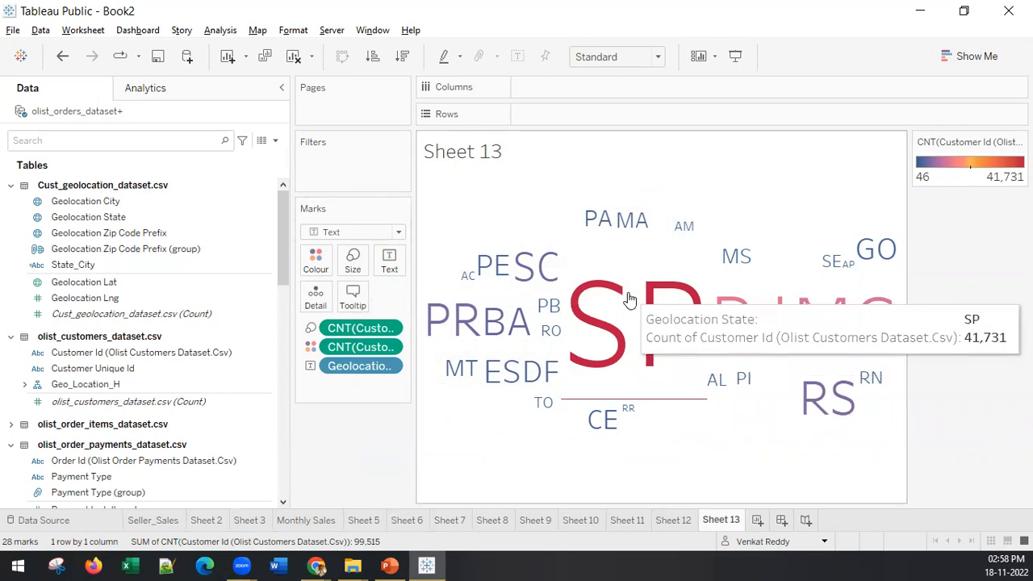
mouse_move(460, 277)
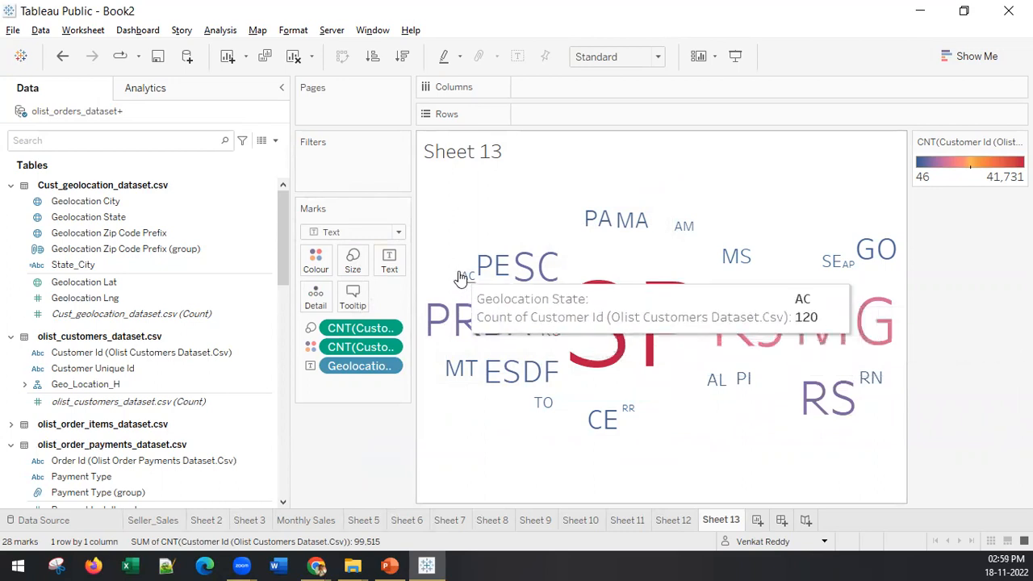
mouse_move(569, 348)
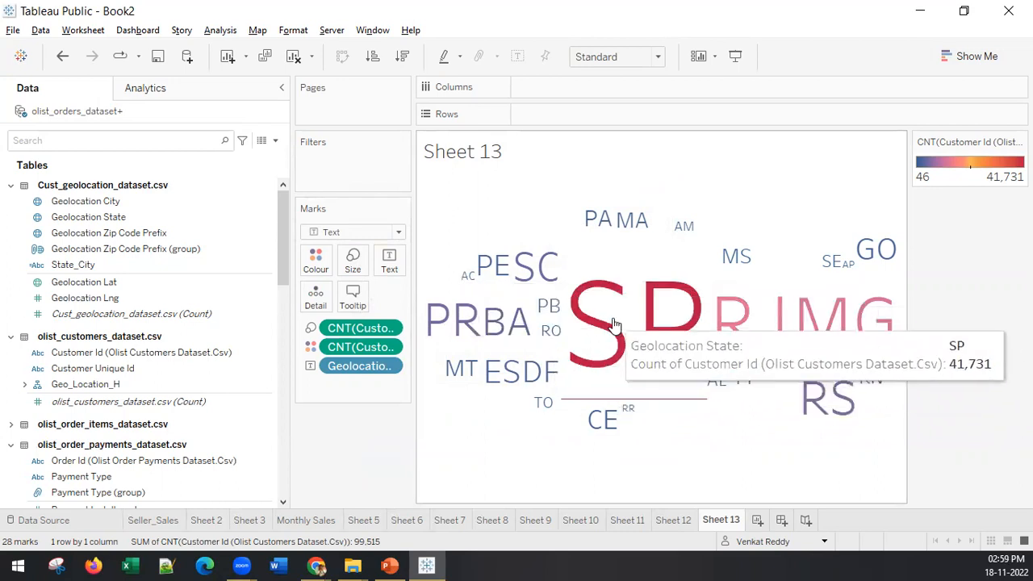
mouse_move(844, 399)
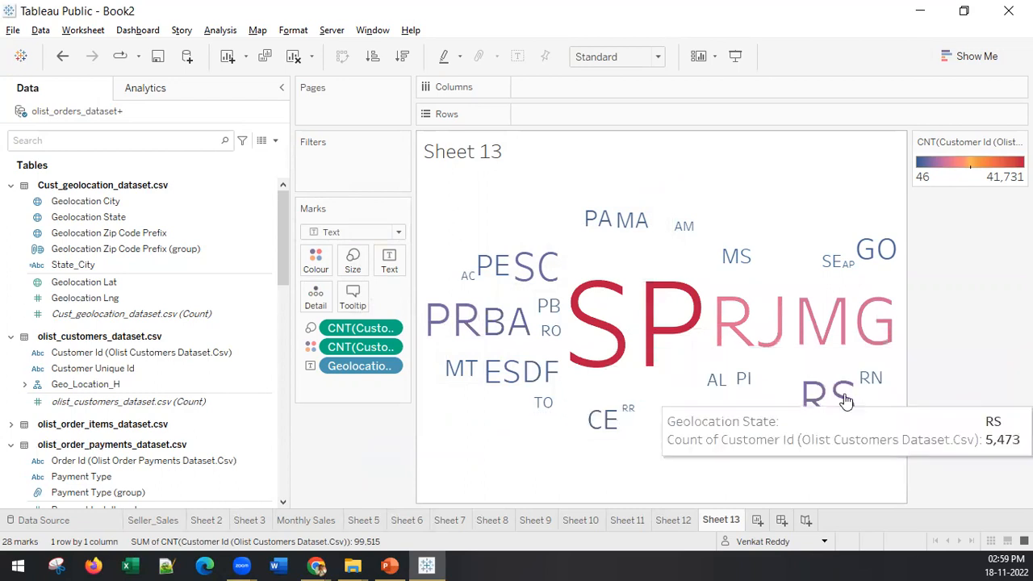
mouse_move(742, 381)
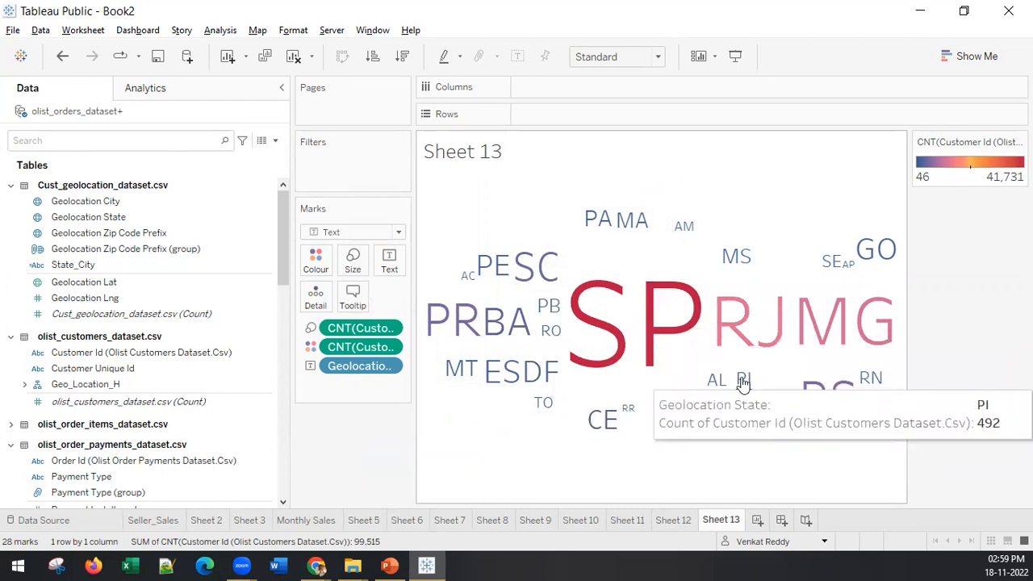
mouse_move(858, 273)
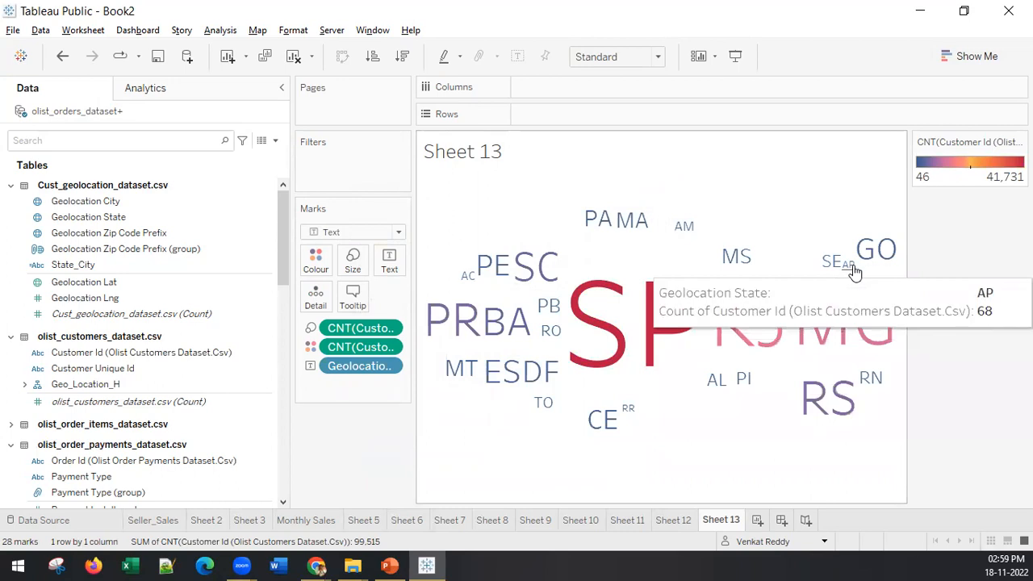
mouse_move(871, 254)
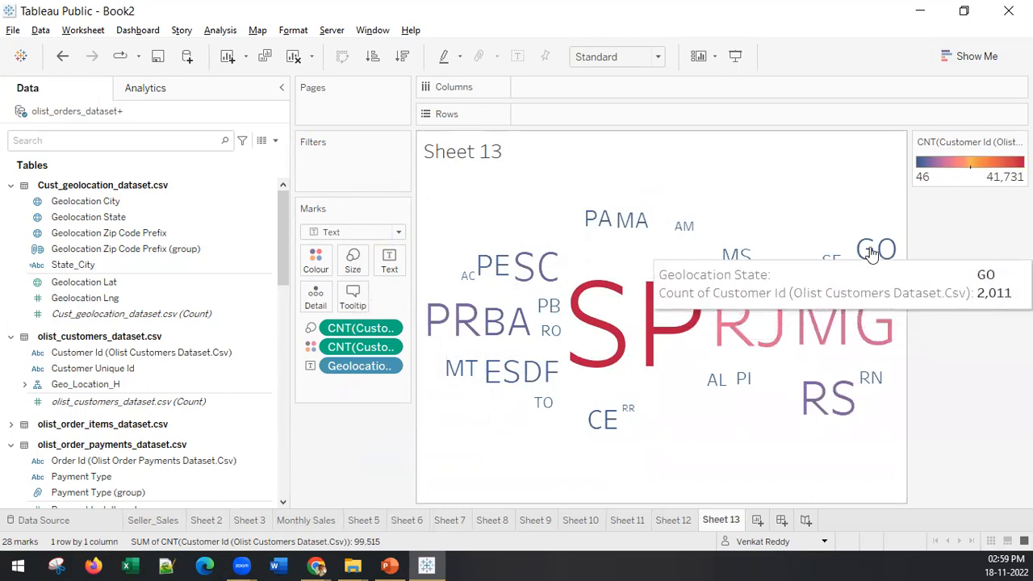
mouse_move(675, 319)
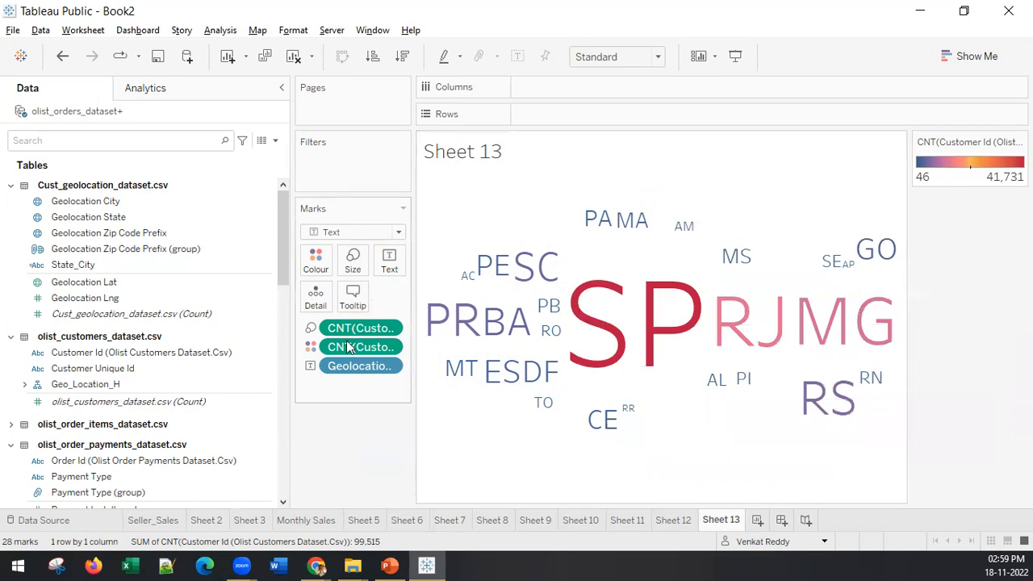
Step: Try the Orange-Blue Diverging, Red-Green-White Diverging, Green-Gold and Red-Green-Gold Diverging palettes for the word cloud's customer count colours
click(316, 260)
click(379, 318)
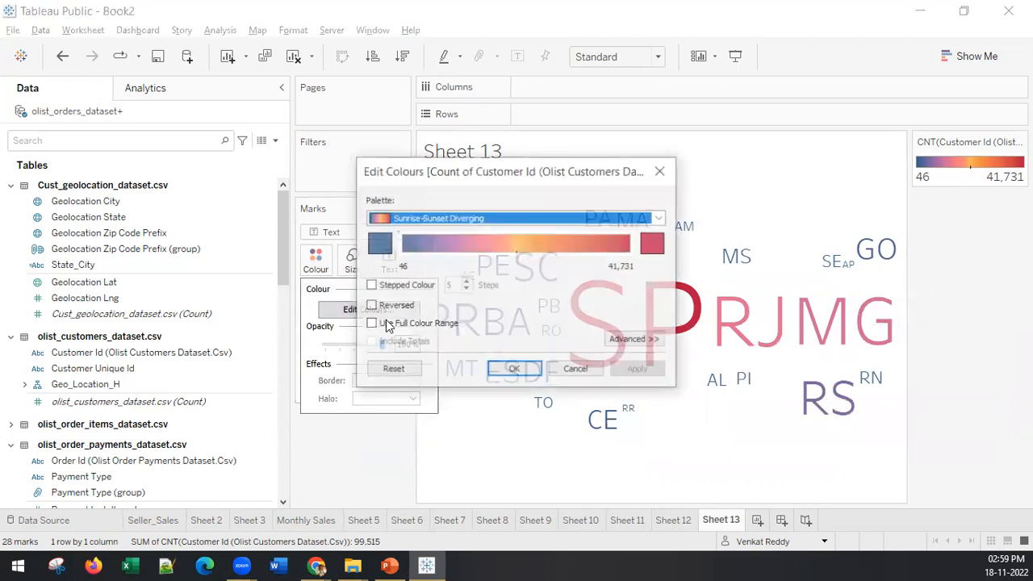
click(473, 219)
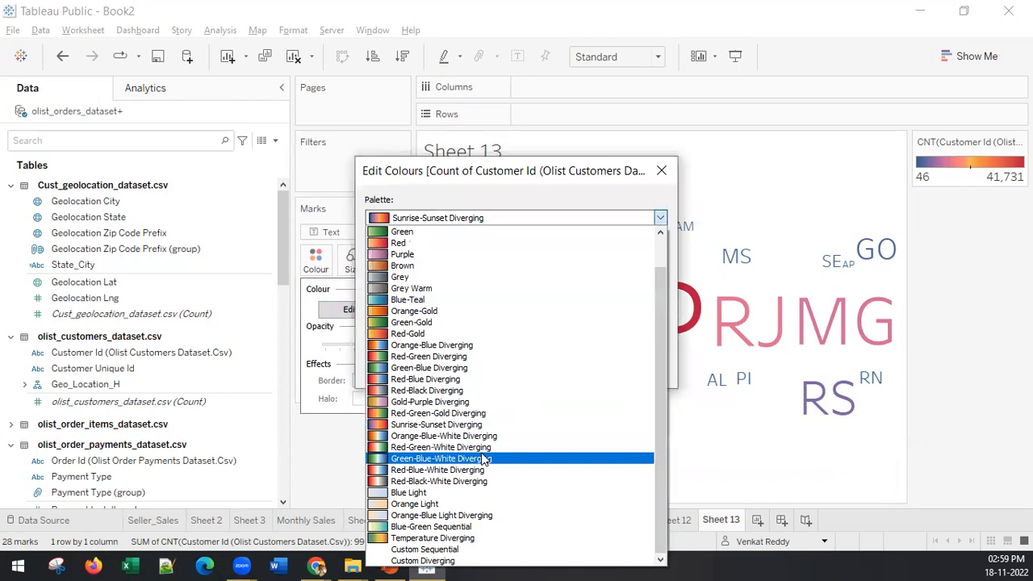
click(468, 352)
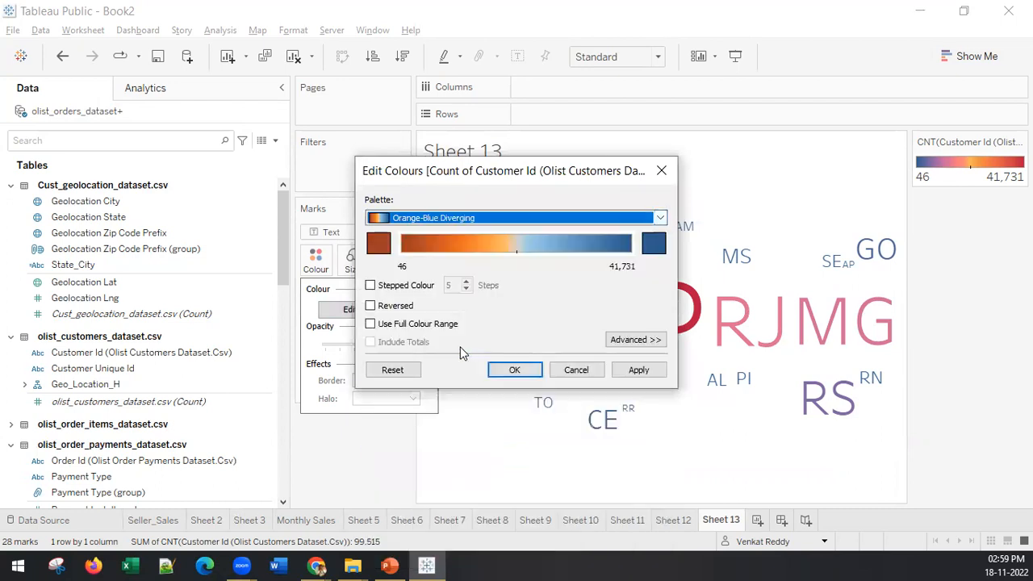
click(478, 217)
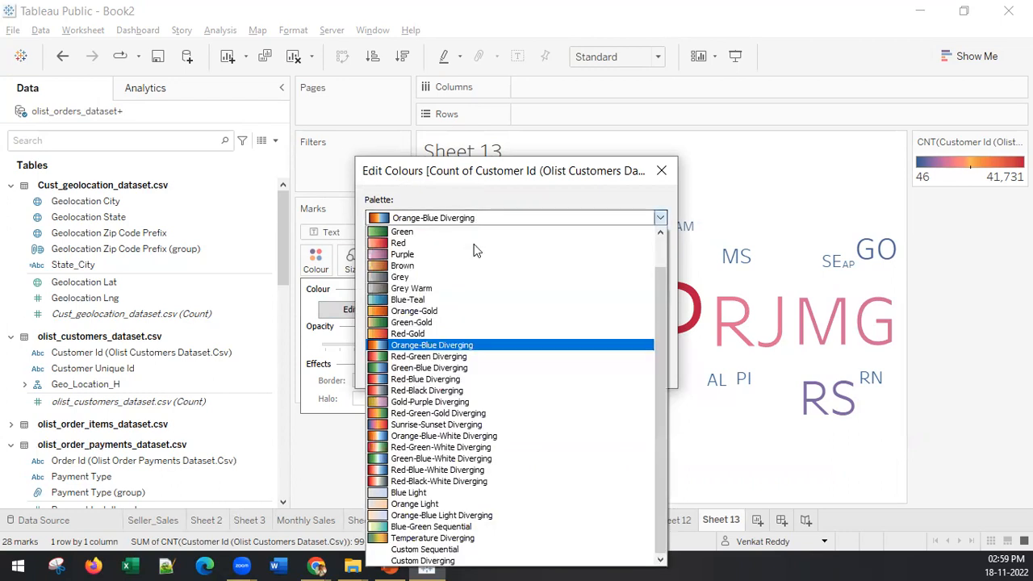
click(467, 446)
click(479, 228)
click(481, 447)
click(481, 222)
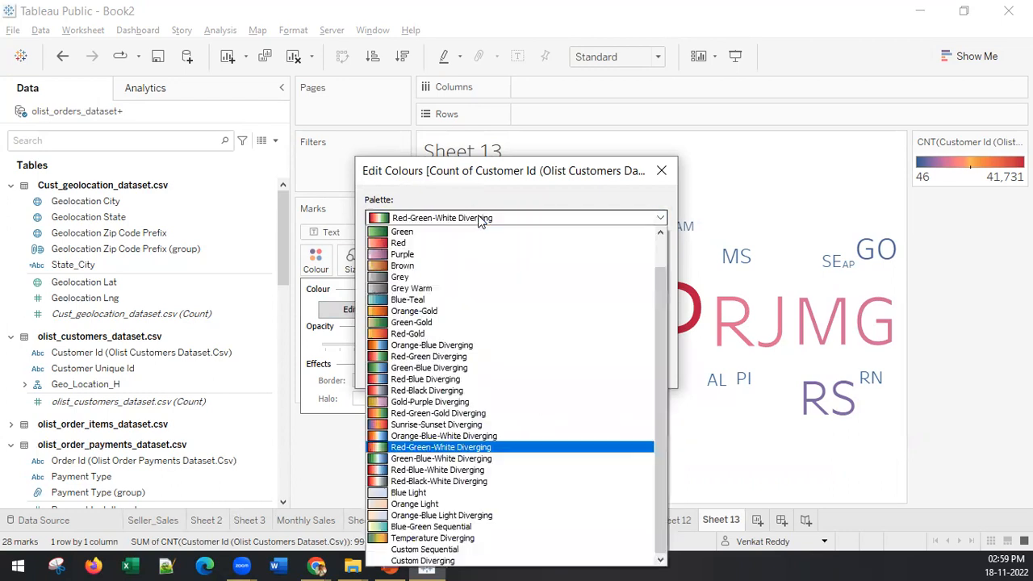
click(473, 321)
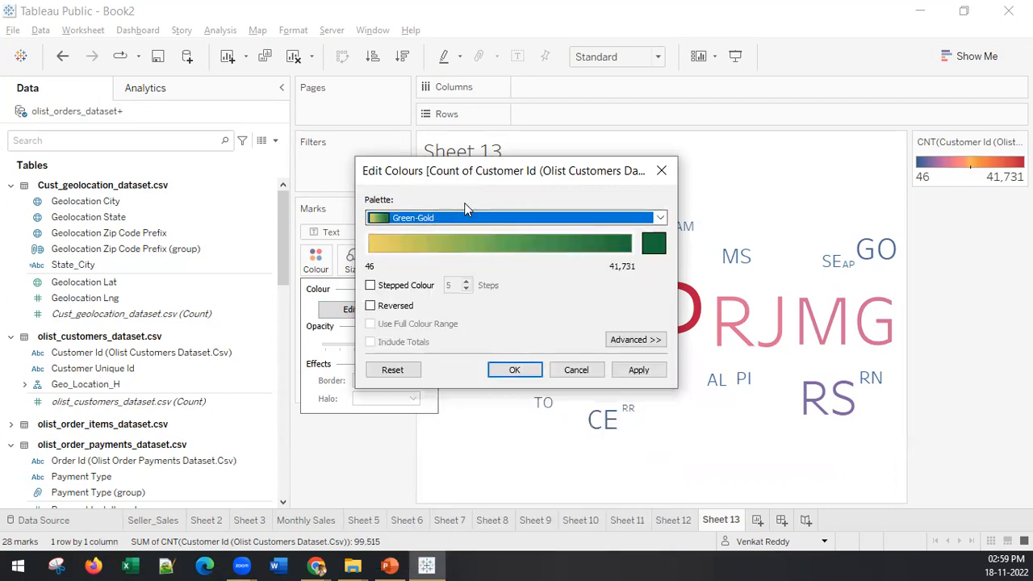
click(445, 216)
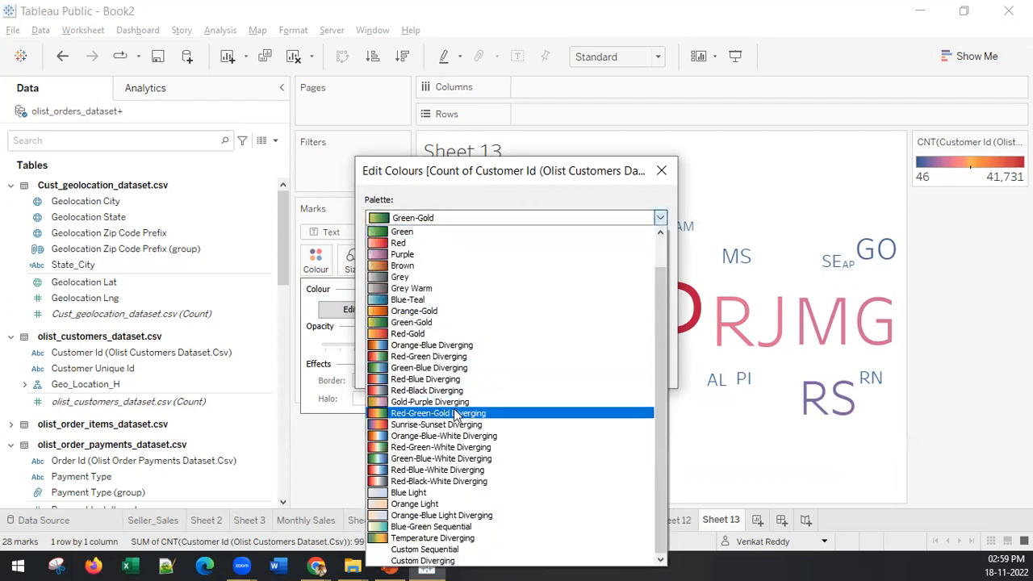
click(456, 414)
Step: Apply the Green-Blue-White Diverging palette to the customer count colours in the word cloud
click(460, 218)
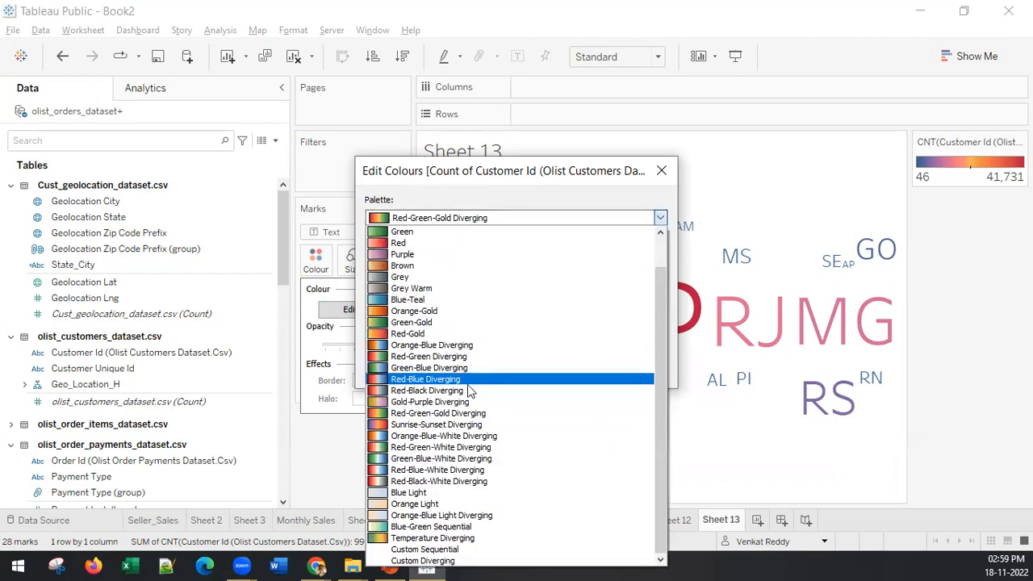
click(448, 460)
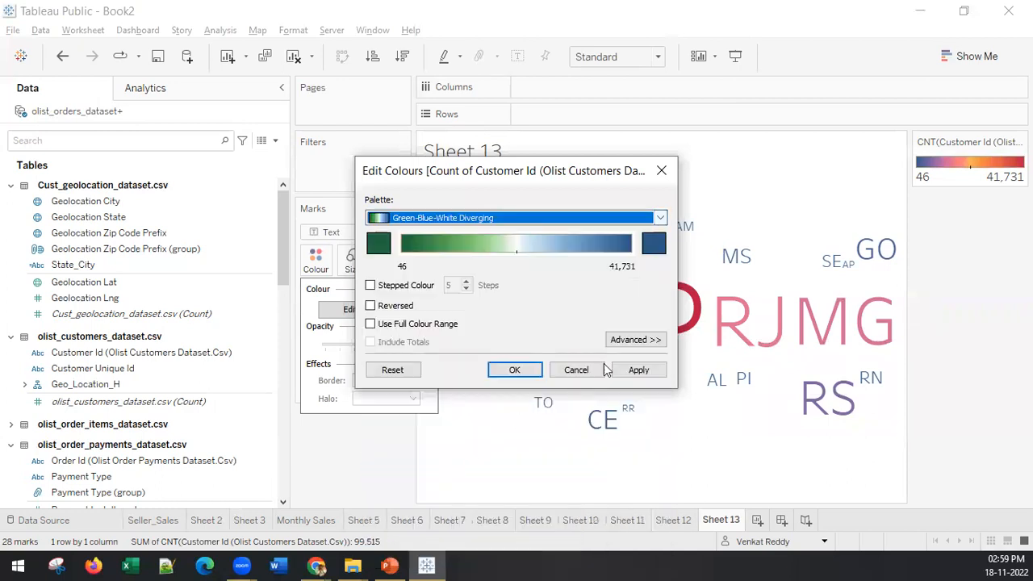
click(638, 370)
click(515, 370)
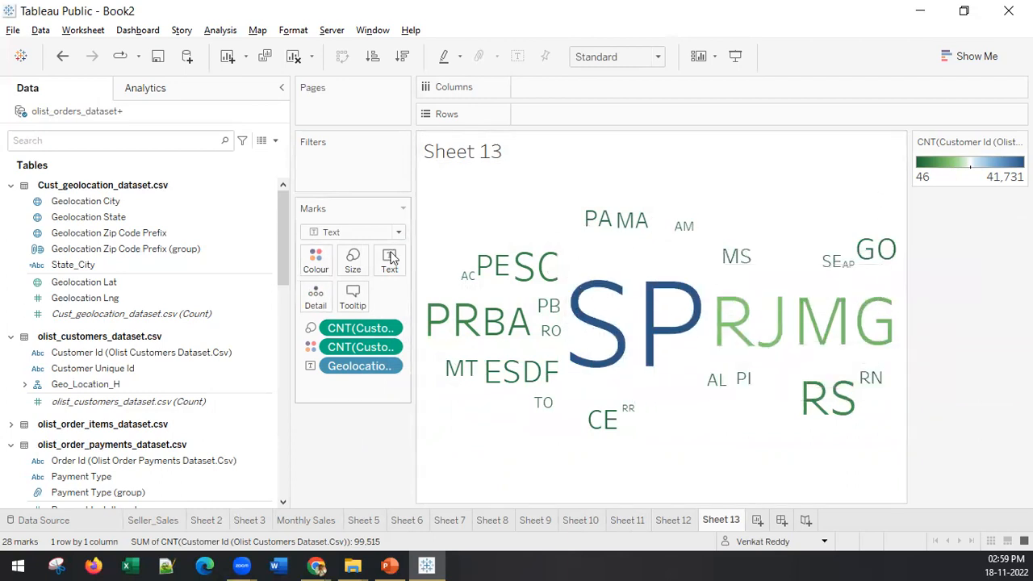
Step: Change the mark type to Square to view the states as a treemap, and set it back to Text
click(342, 232)
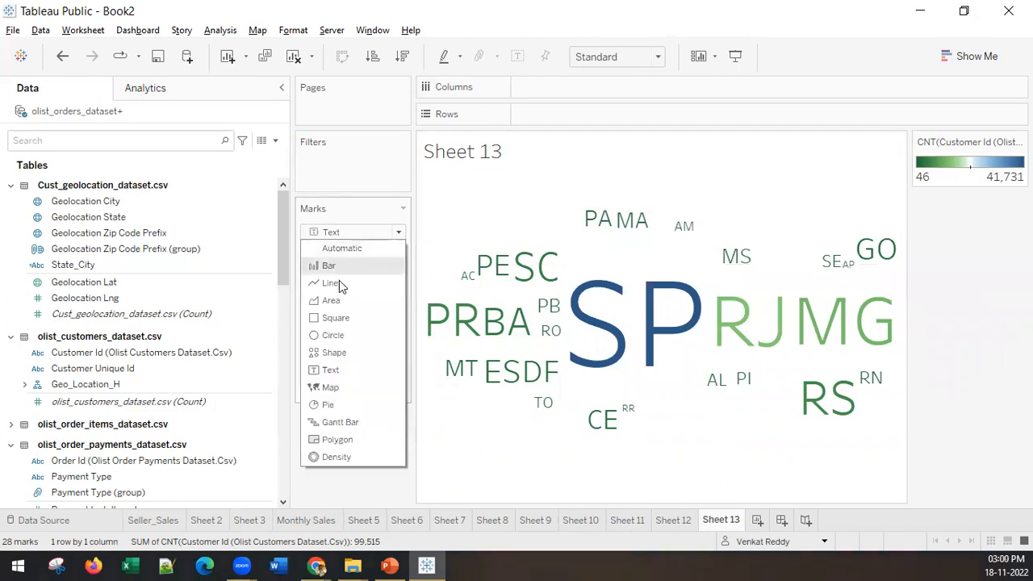
click(335, 317)
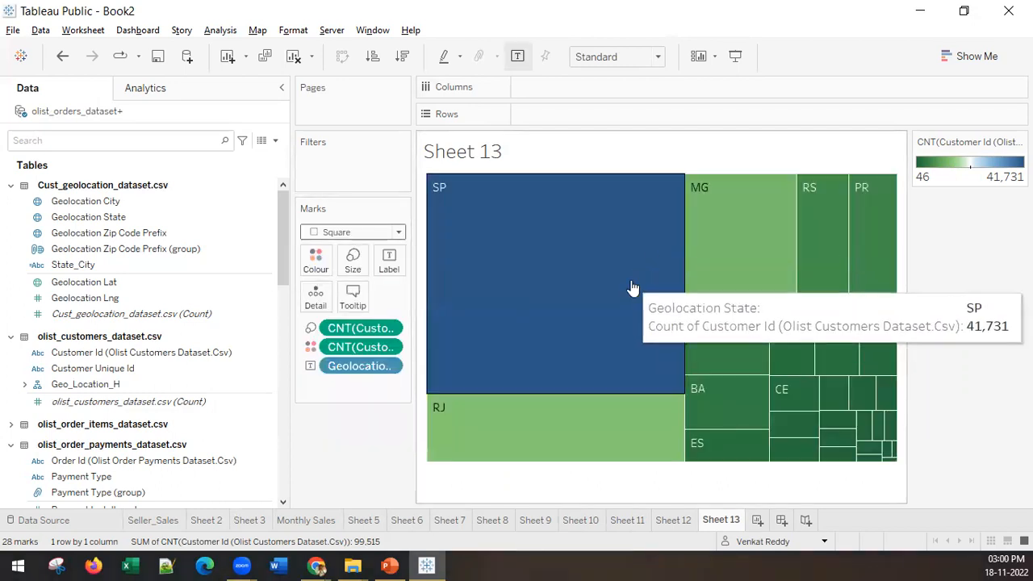
click(335, 234)
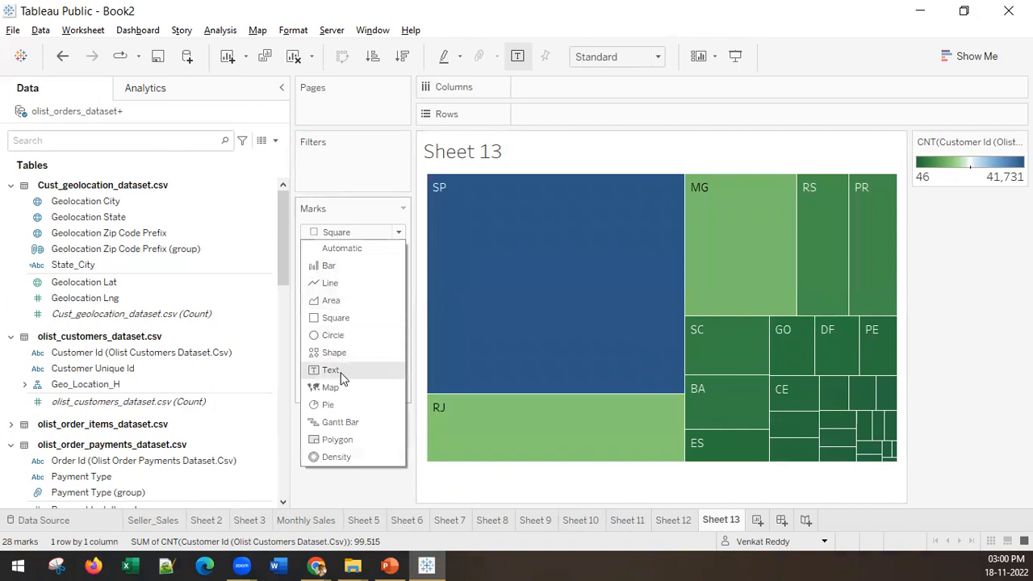
click(340, 373)
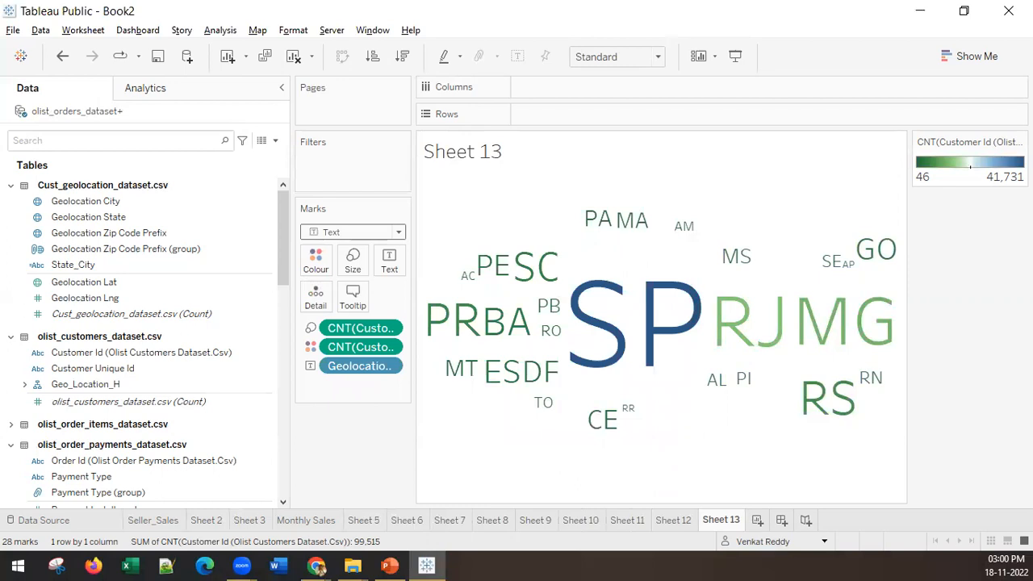
Step: Switch to the PowerPoint slide show and advance to the LAB3 – Cumulative Values slide
key(alt+Tab)
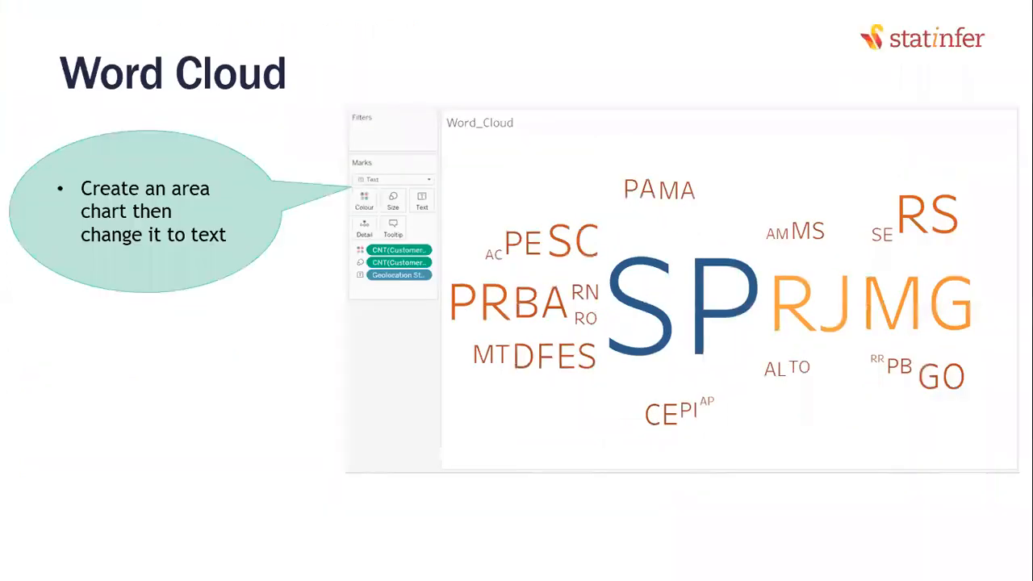
click(733, 282)
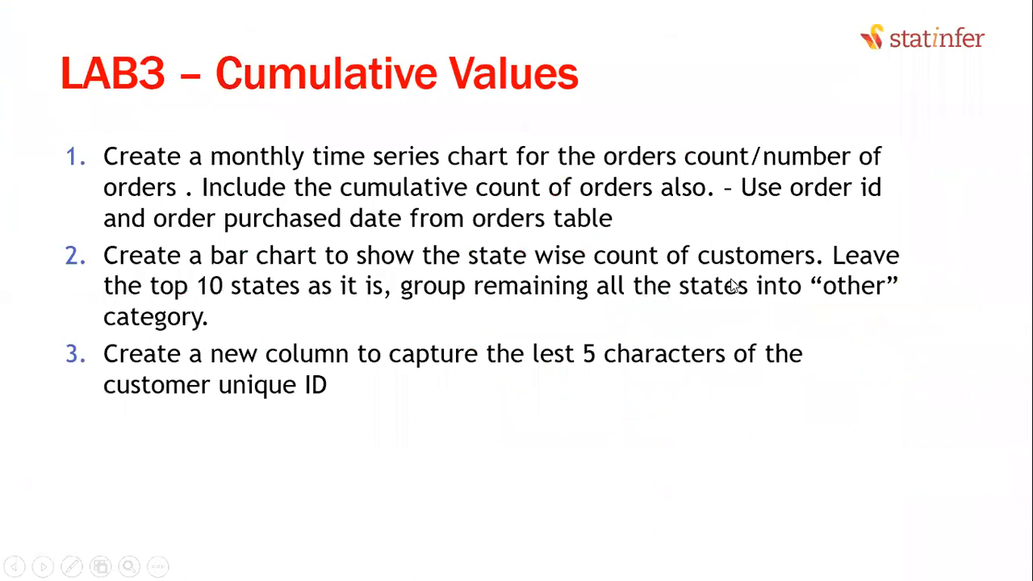